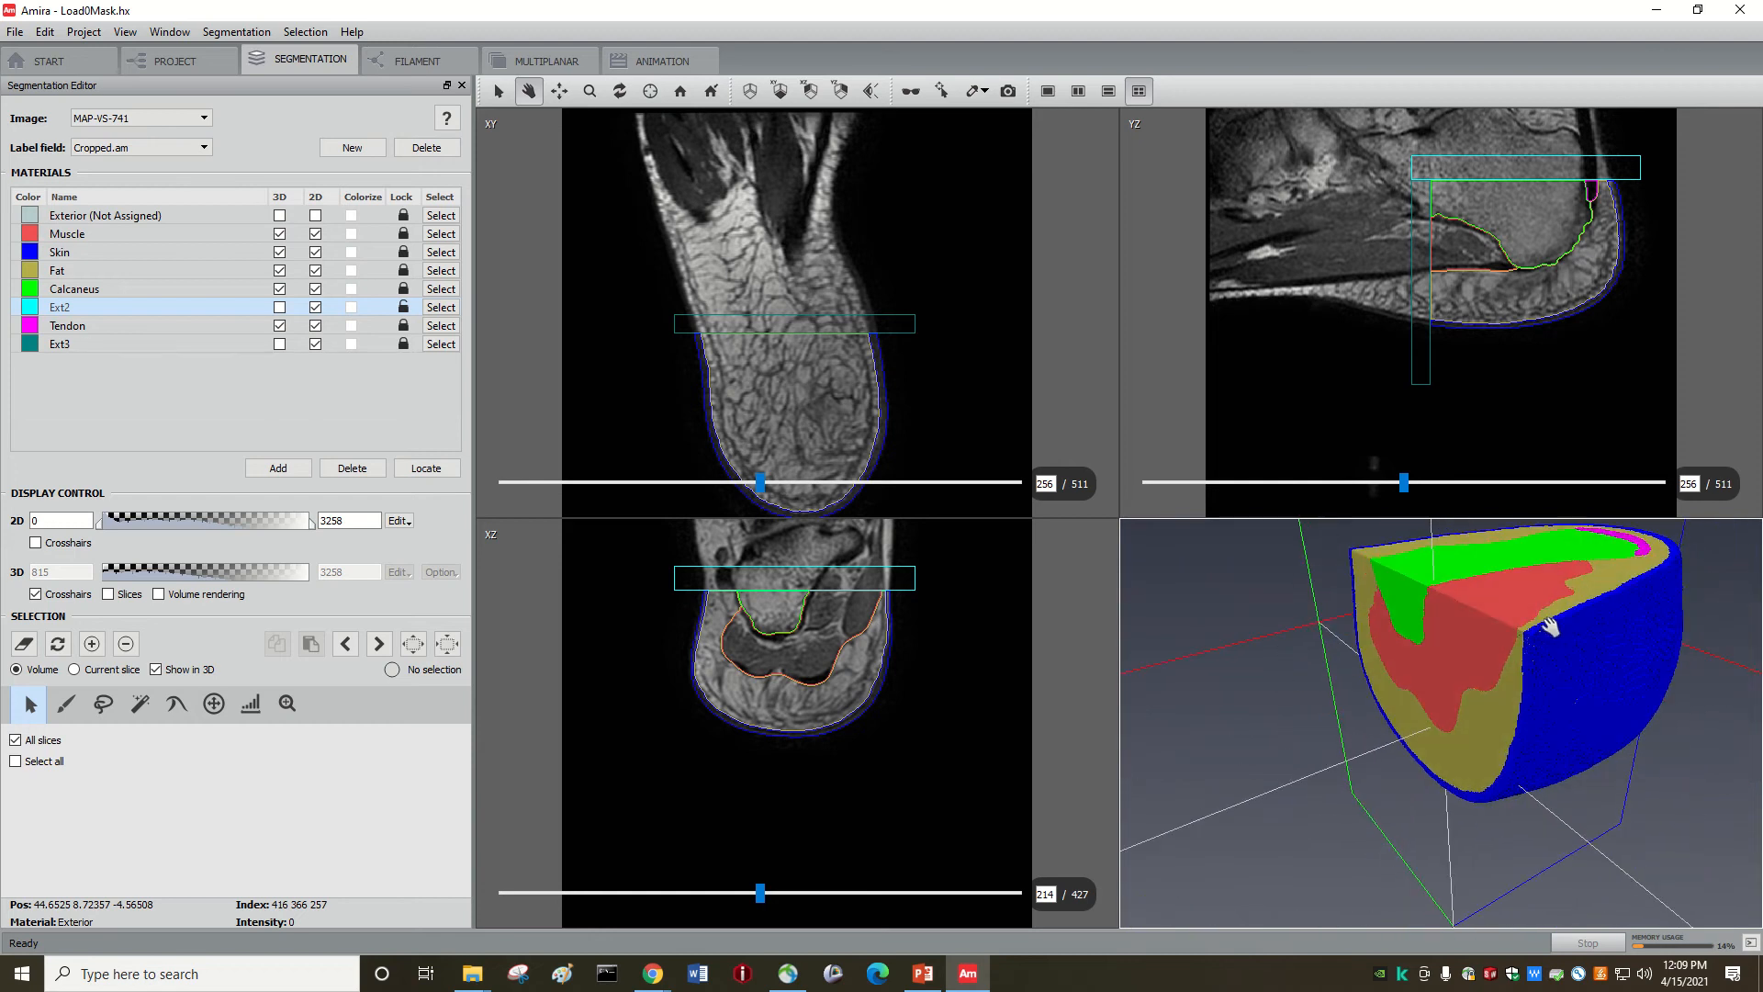
Step: Glance at the project overview, then reorient the heel model to a front-left view
left_click_drag(1549, 627, 1510, 706)
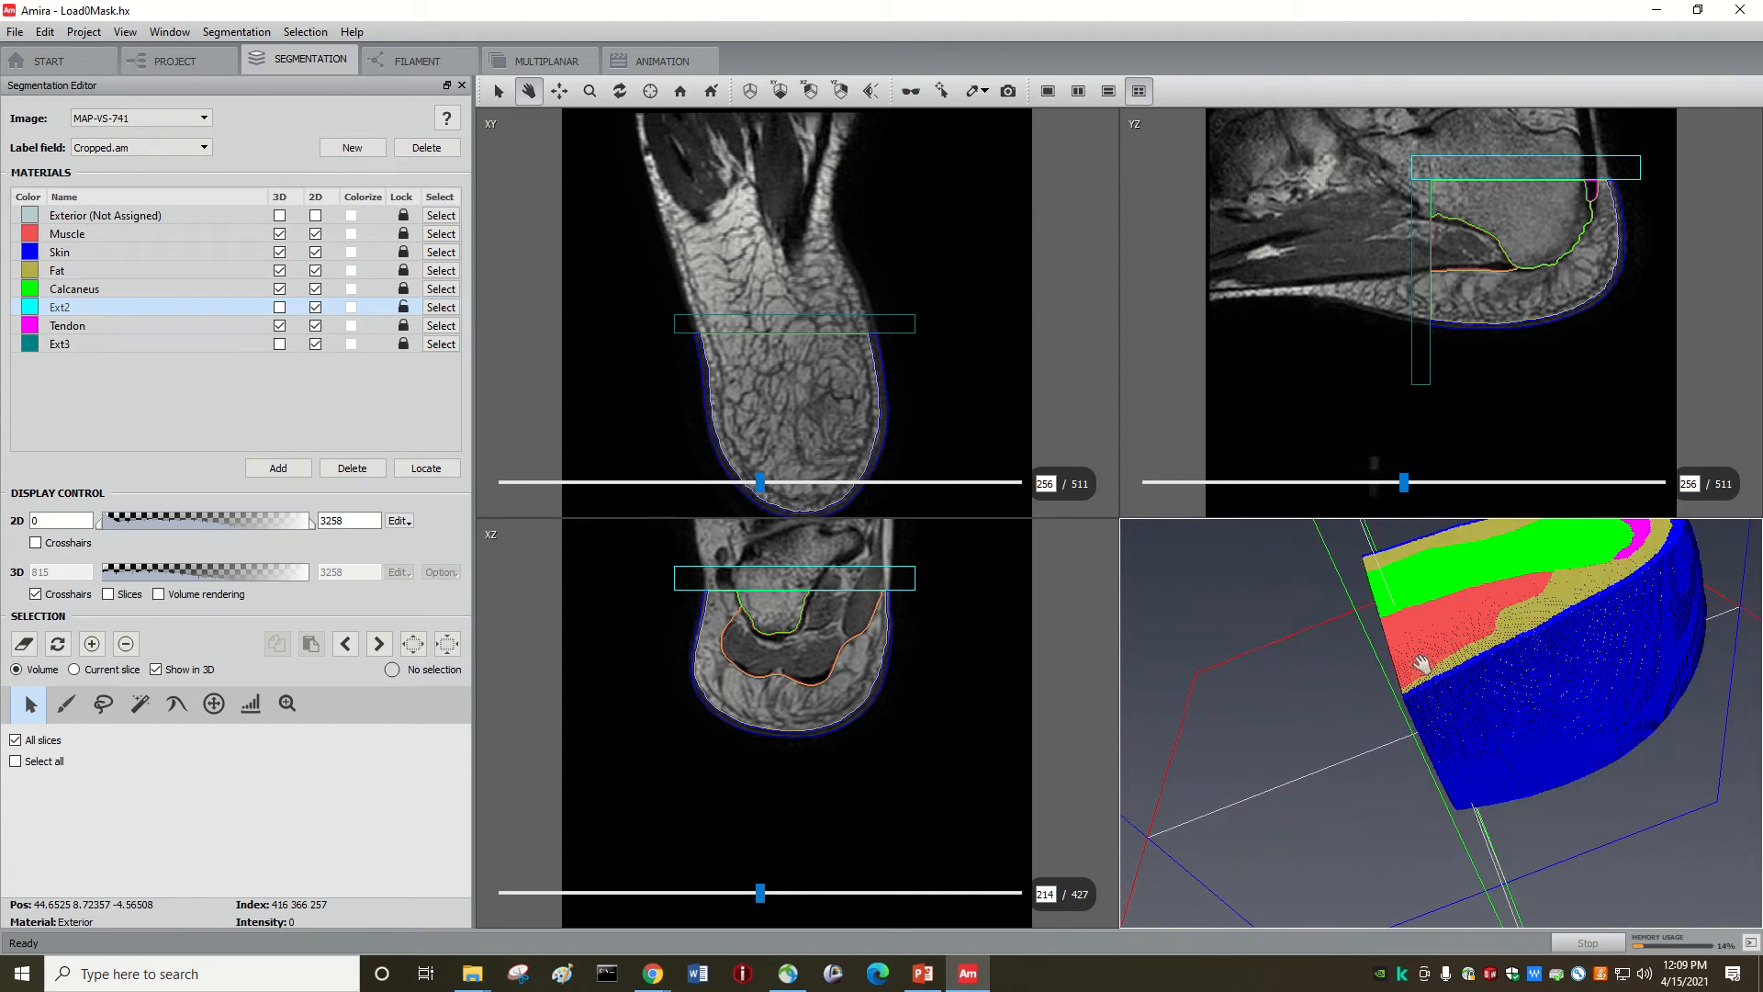
mouse_move(1422, 663)
left_mouse_down()
mouse_move(1405, 593)
mouse_move(1358, 598)
mouse_move(1377, 618)
mouse_move(1405, 603)
mouse_move(1420, 661)
mouse_move(1374, 736)
mouse_move(1433, 730)
mouse_move(1390, 689)
mouse_move(1396, 633)
mouse_move(1400, 650)
mouse_move(1440, 634)
mouse_move(1405, 643)
left_mouse_up()
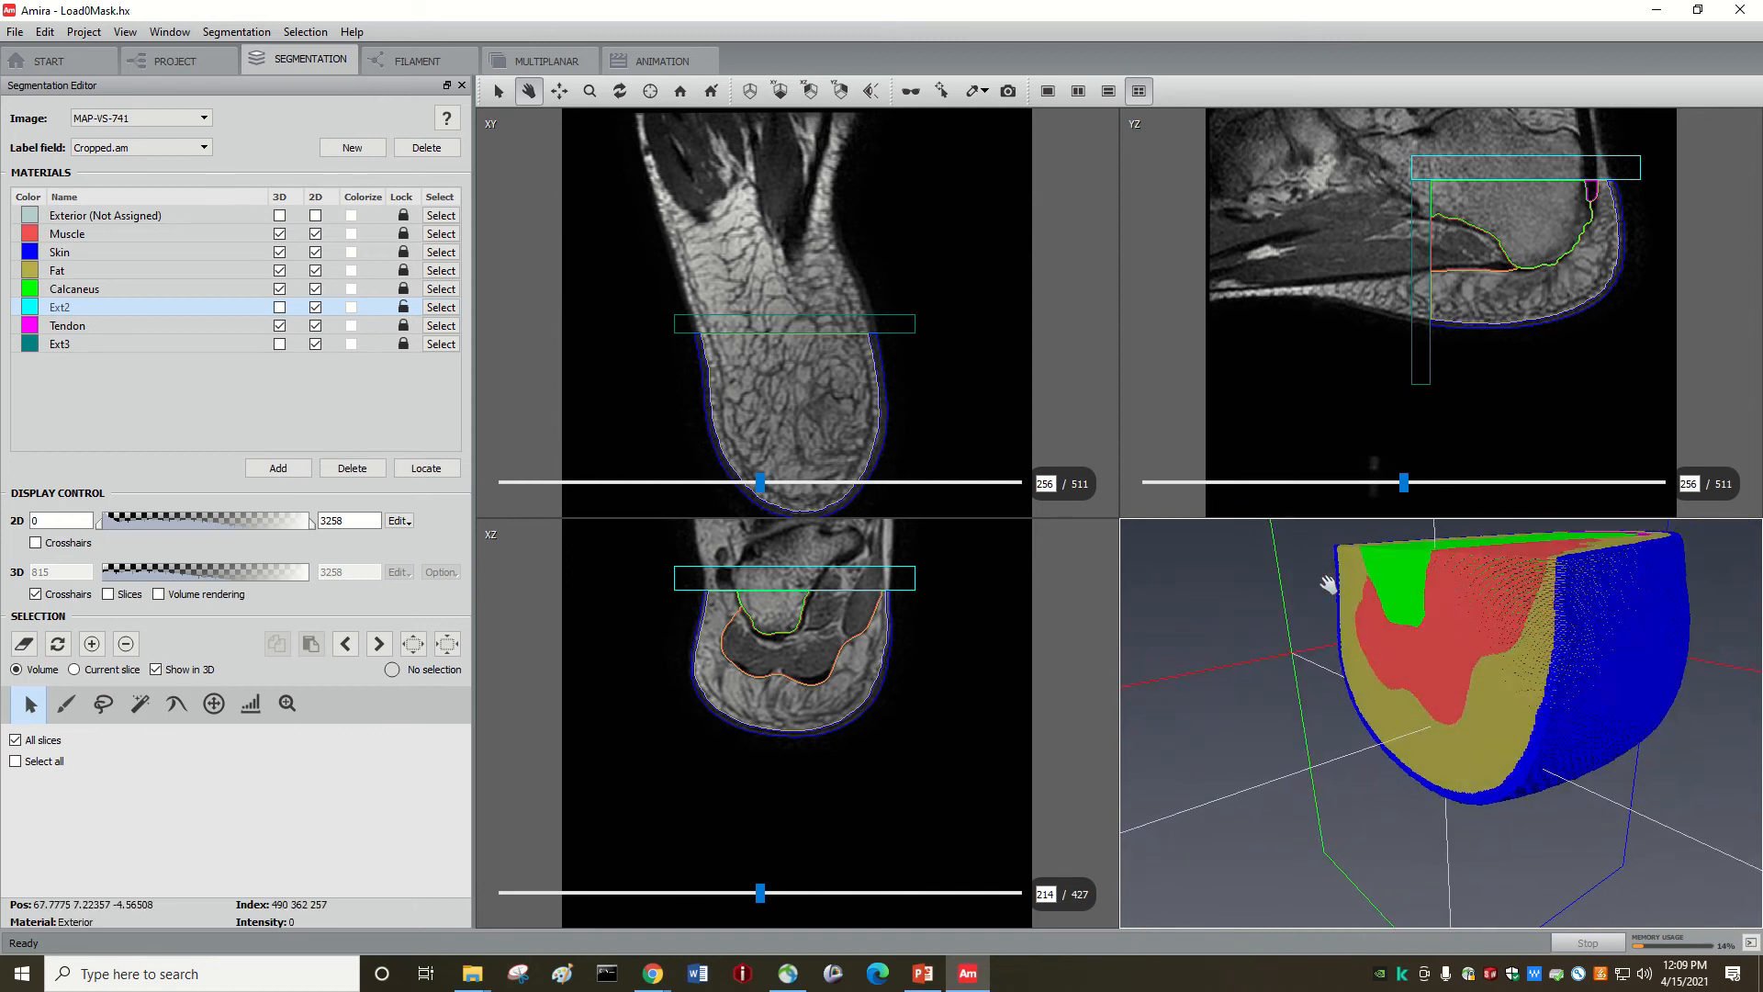
left_click(173, 61)
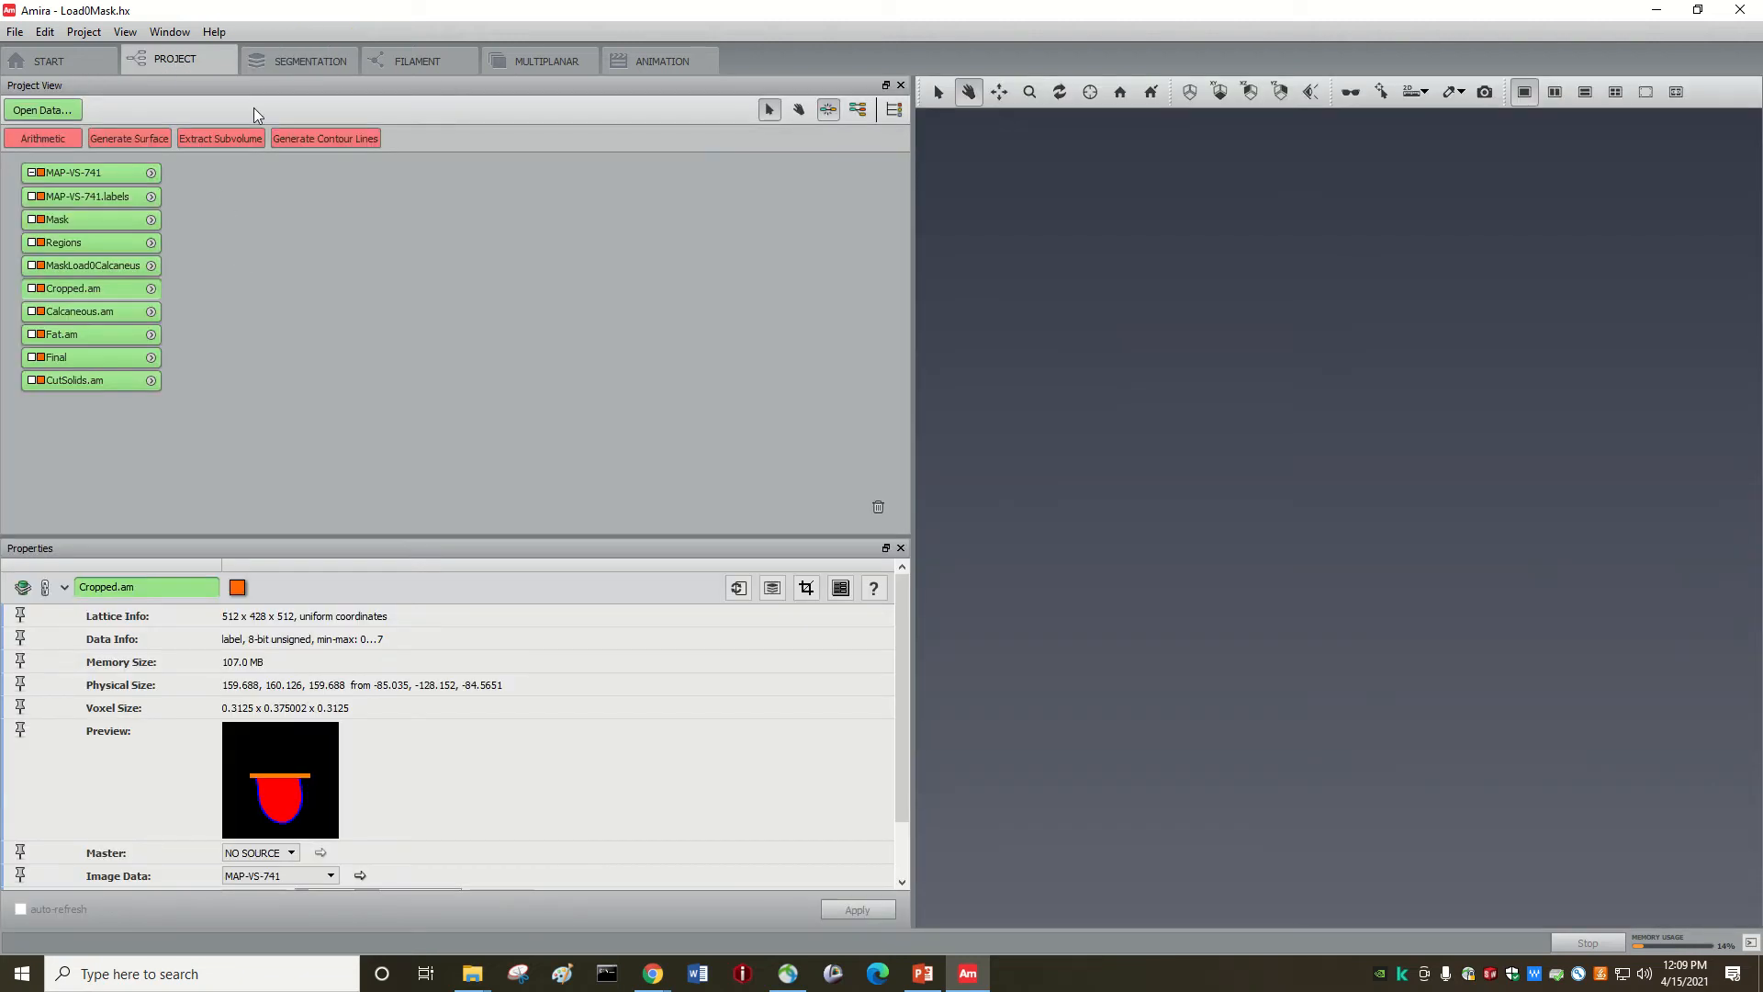
left_click(295, 63)
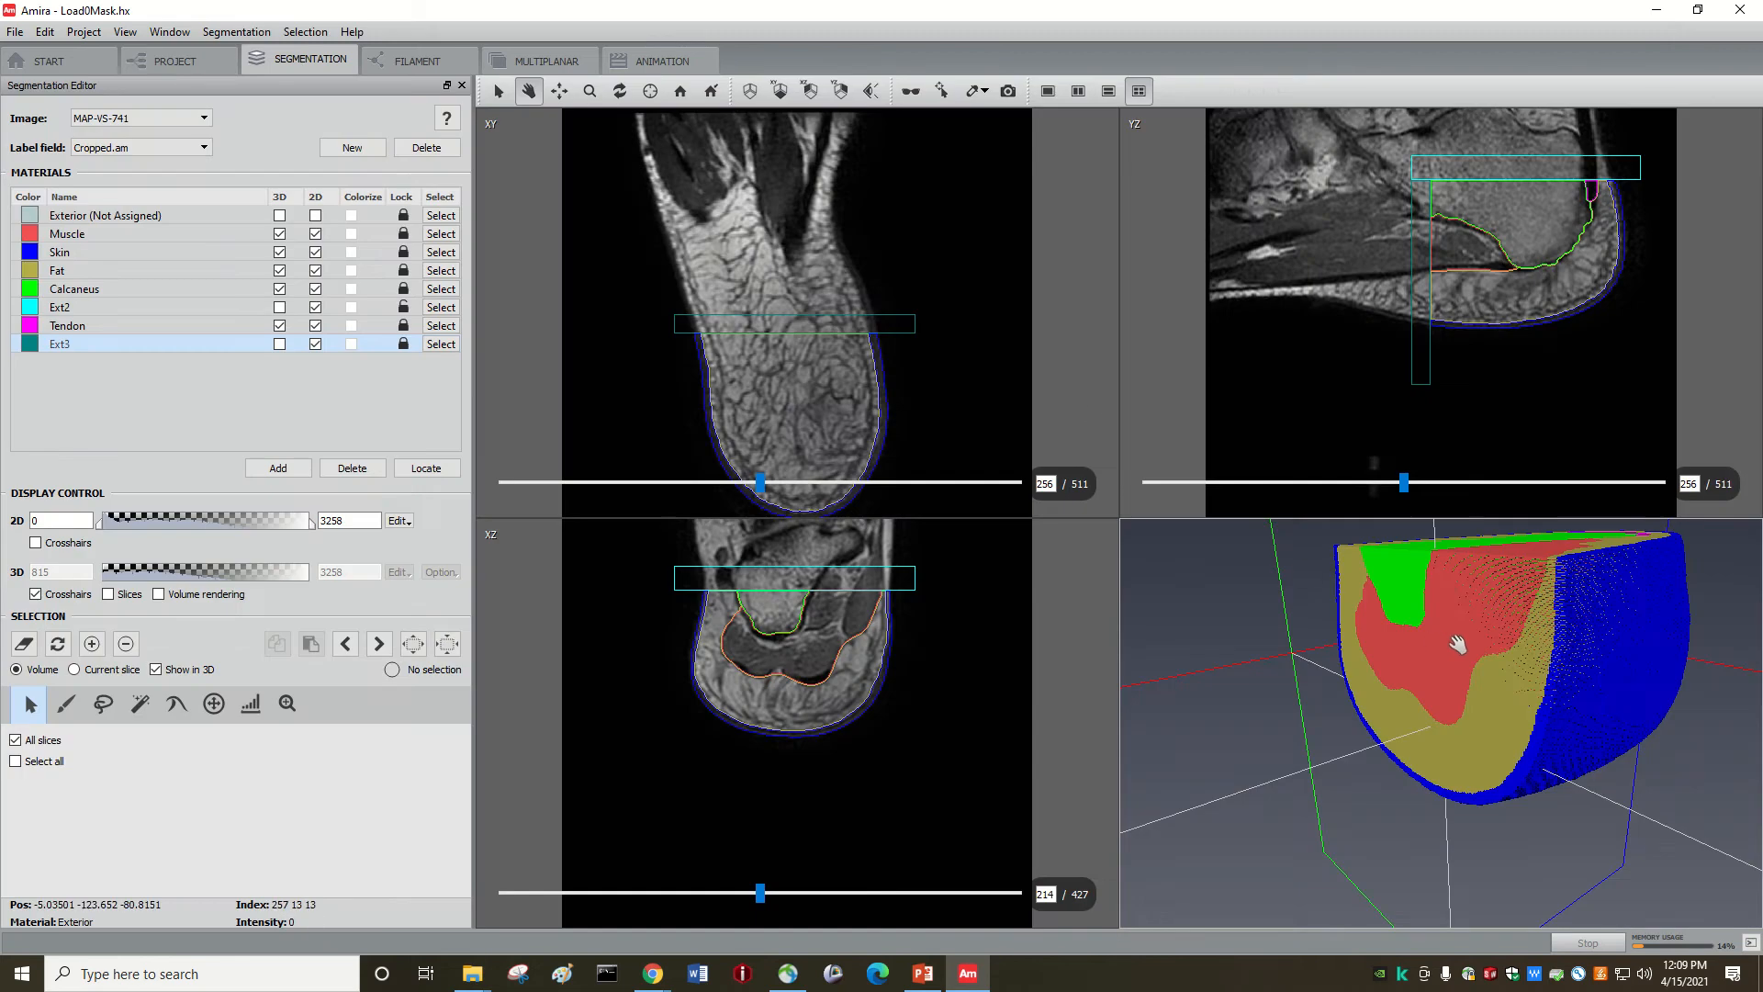
mouse_move(1447, 617)
left_mouse_down()
mouse_move(1444, 649)
mouse_move(1458, 621)
left_mouse_up()
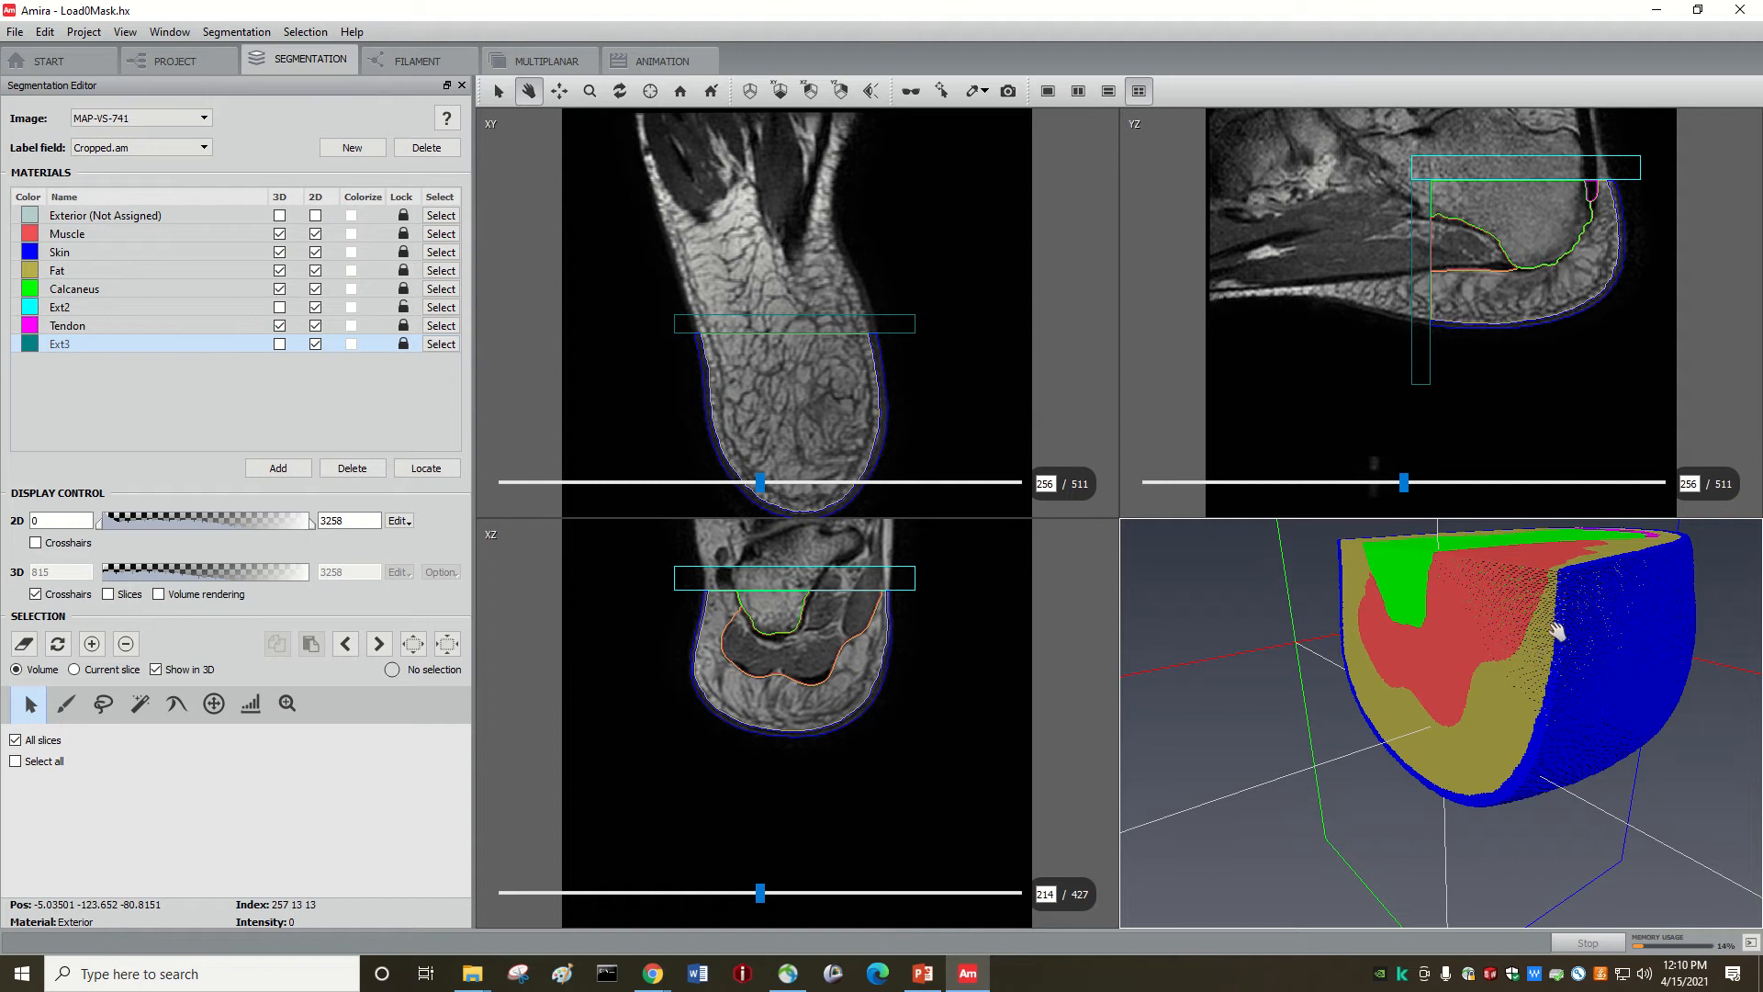
left_click_drag(1552, 653, 1547, 656)
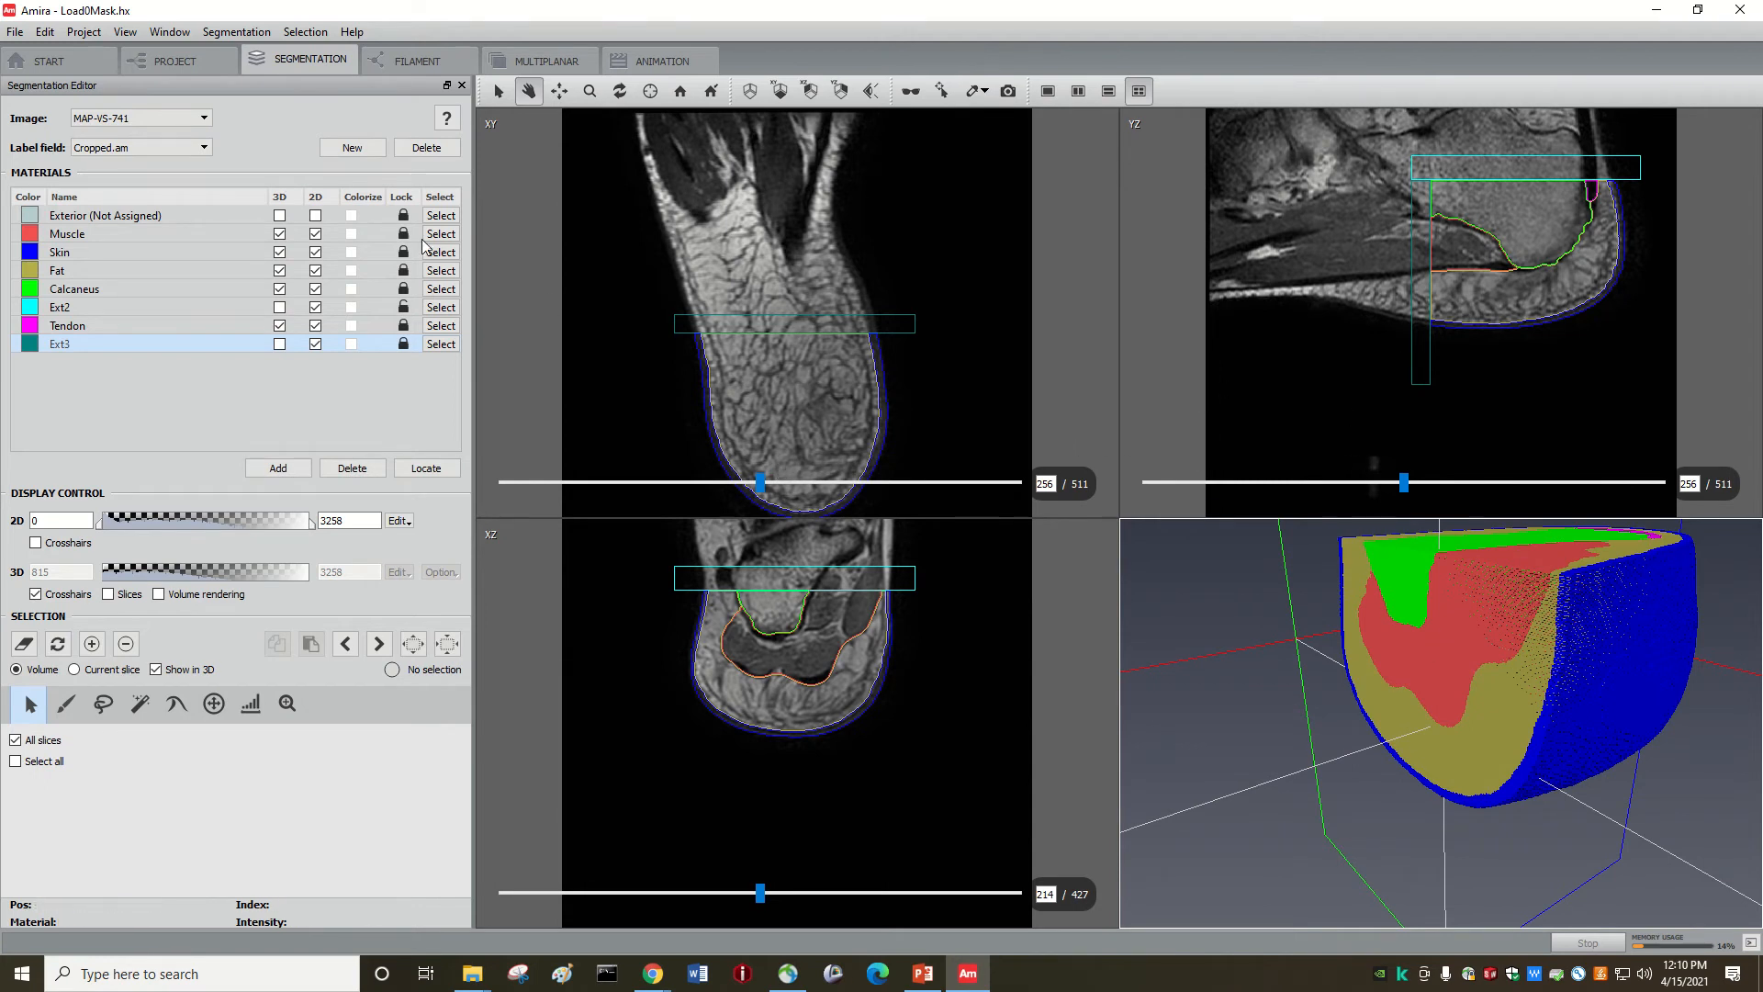
mouse_move(1444, 735)
left_mouse_down()
mouse_move(1424, 775)
mouse_move(1416, 750)
left_mouse_up()
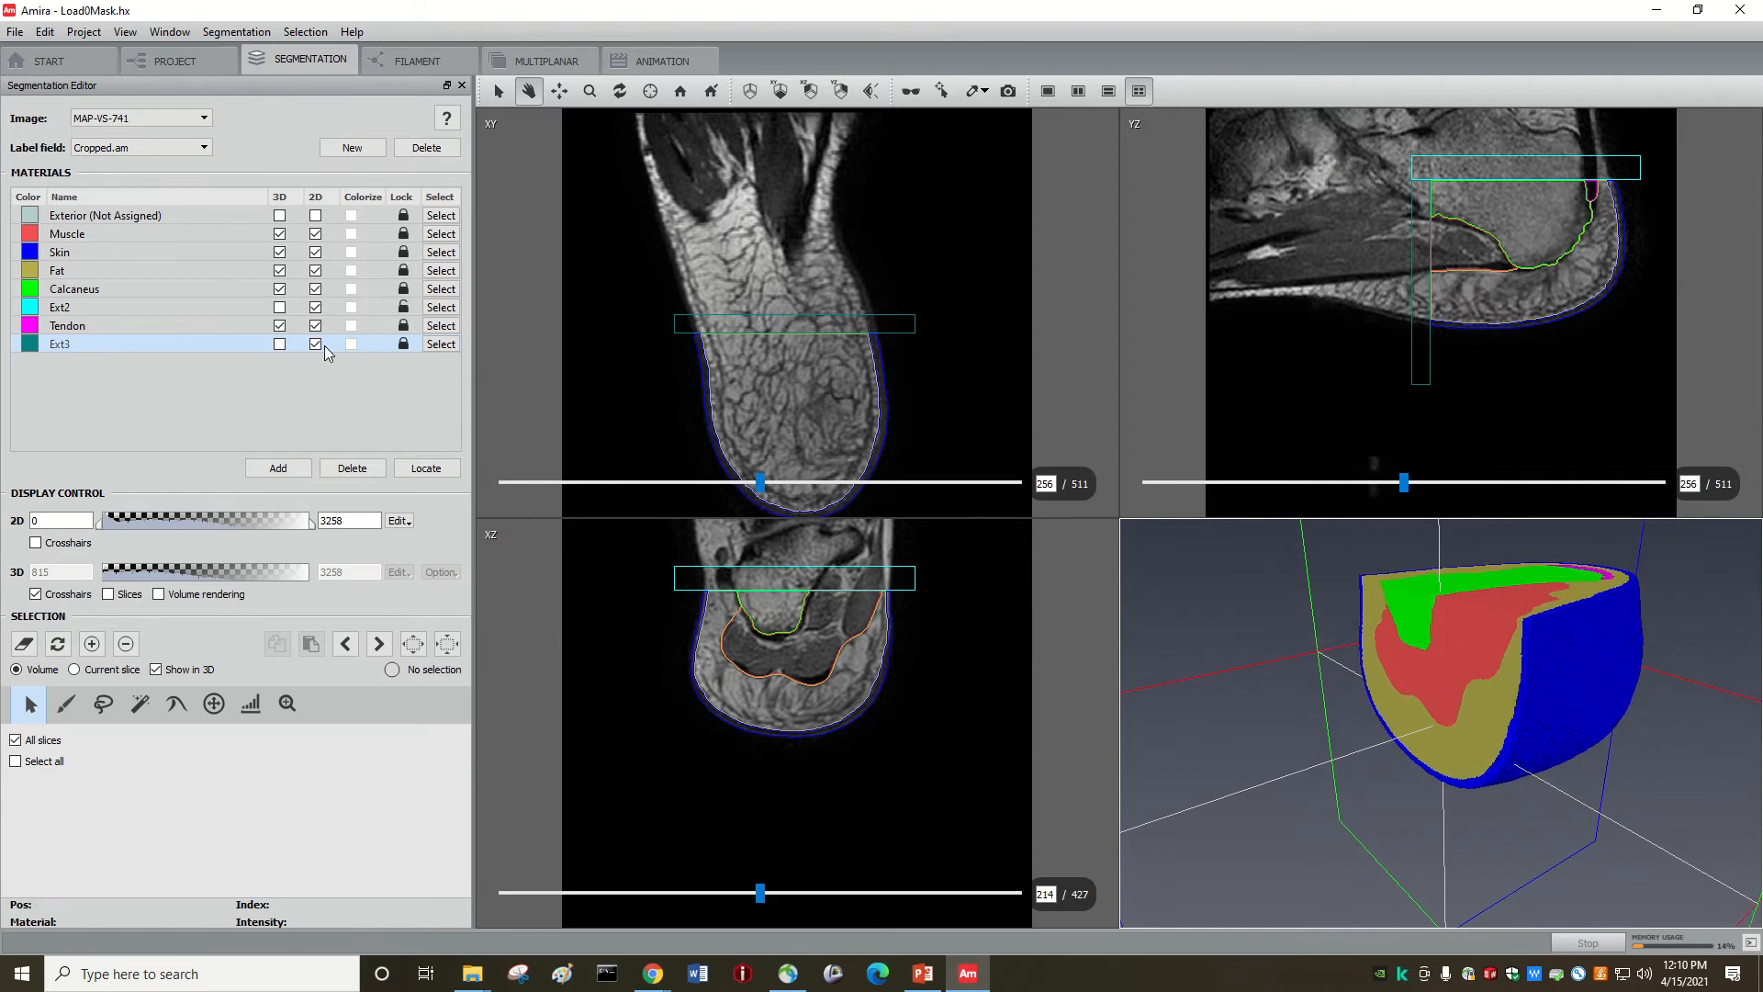
Step: Briefly show and hide the Ext2 and Ext3 cutting blocks, then view the heel's top
left_click(280, 309)
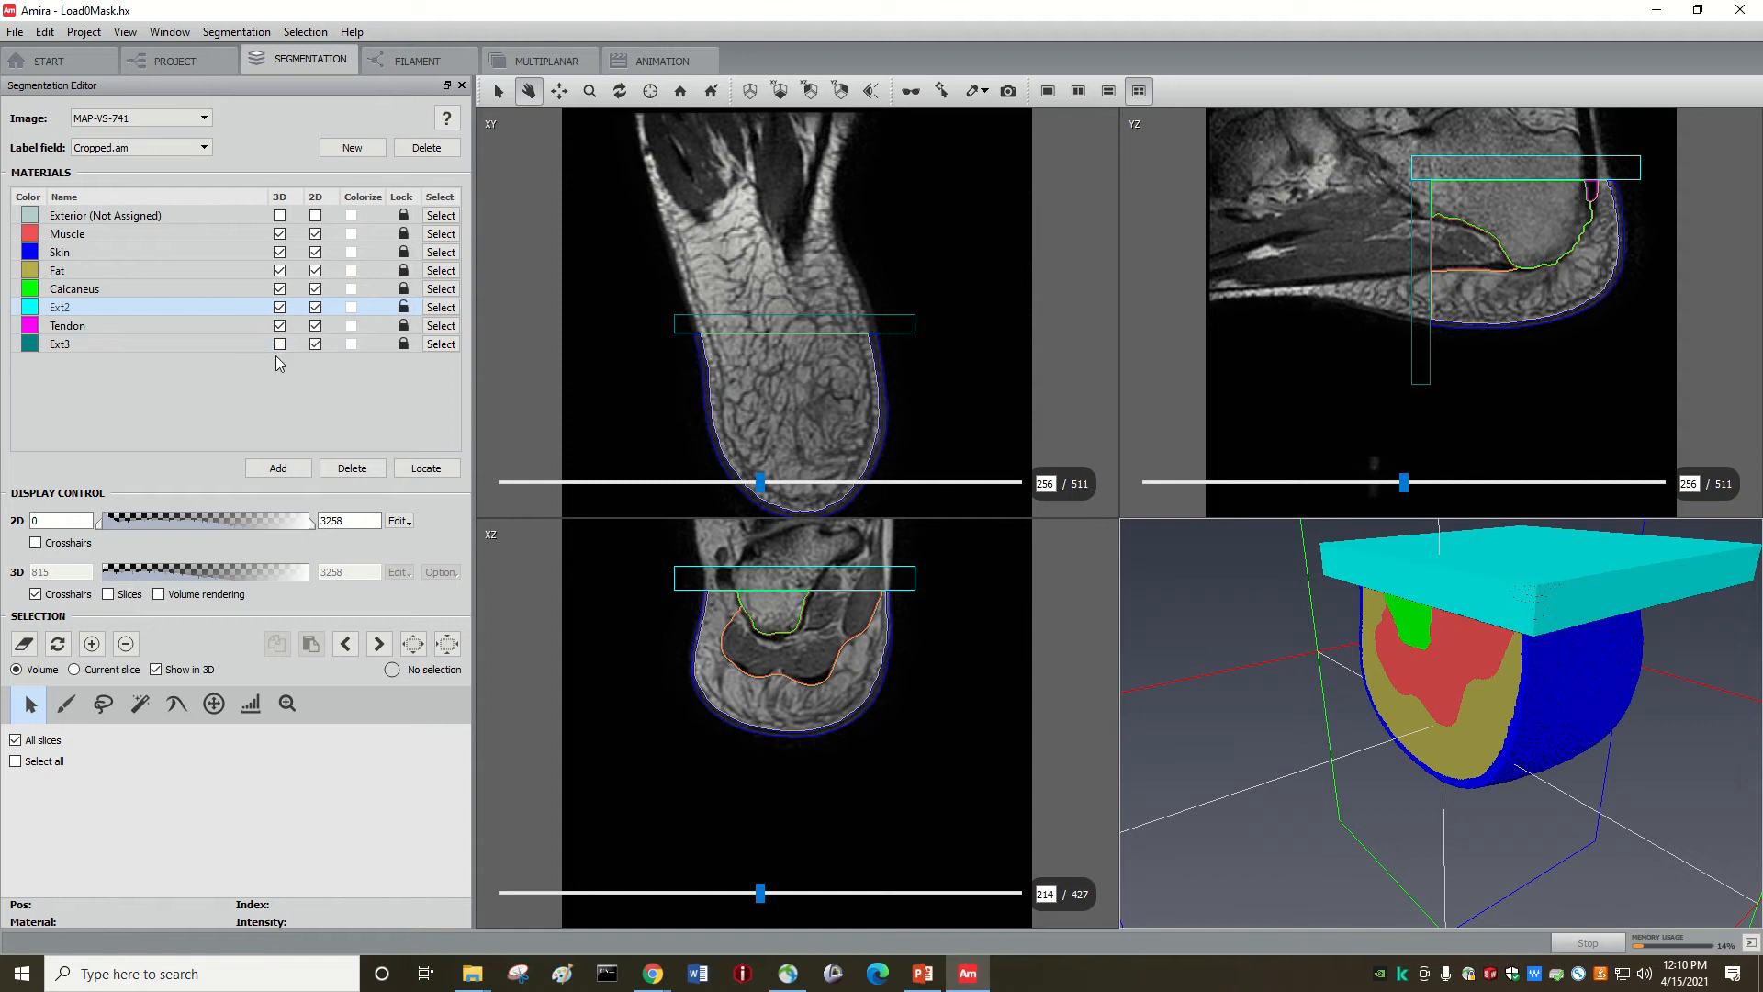
left_click(280, 345)
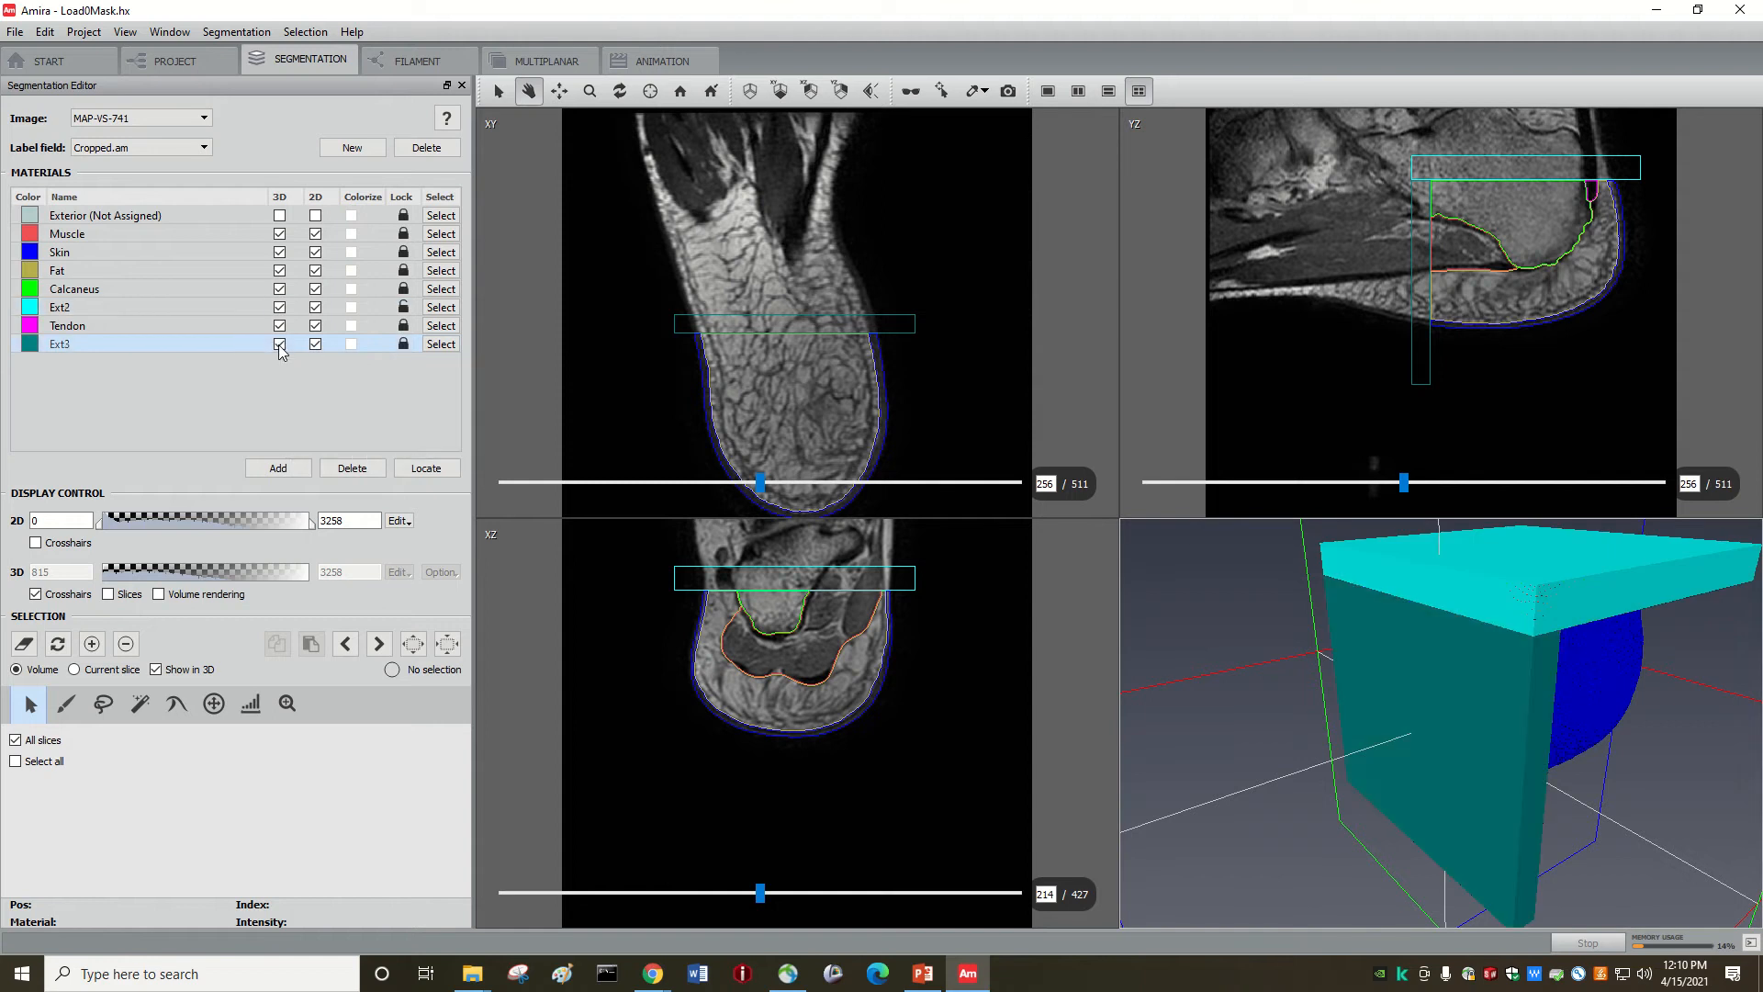
left_click(280, 345)
left_click(280, 309)
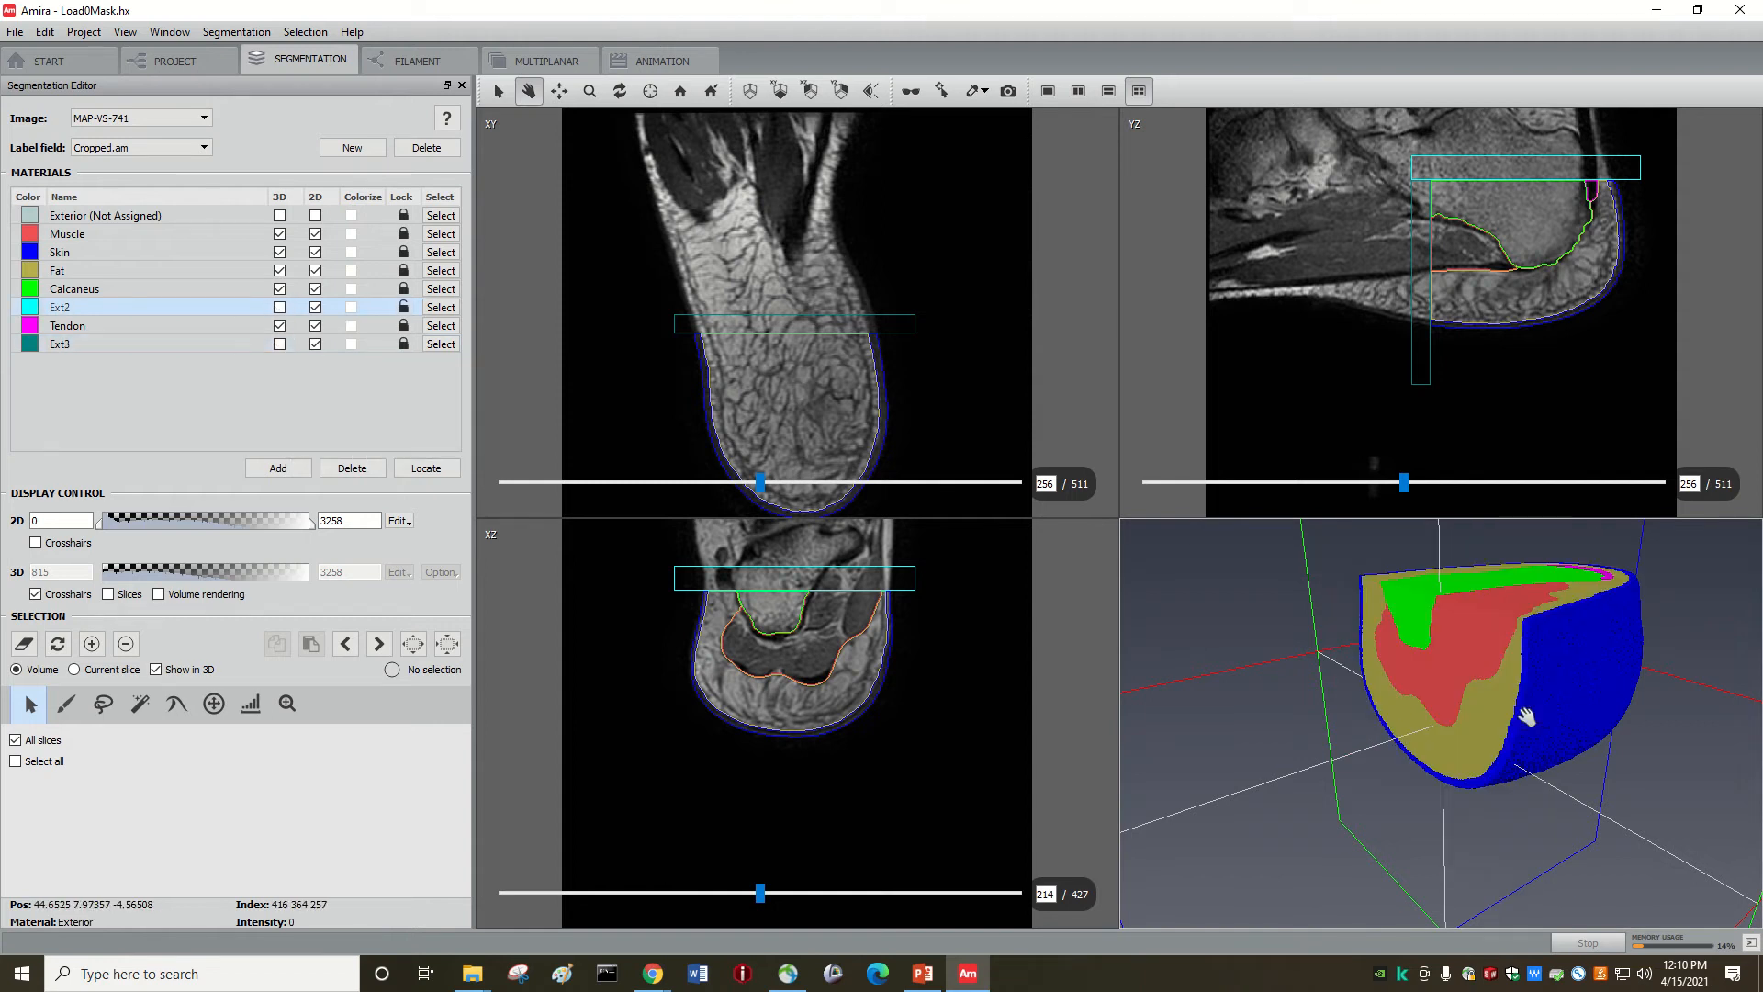
left_click_drag(1529, 721, 1508, 728)
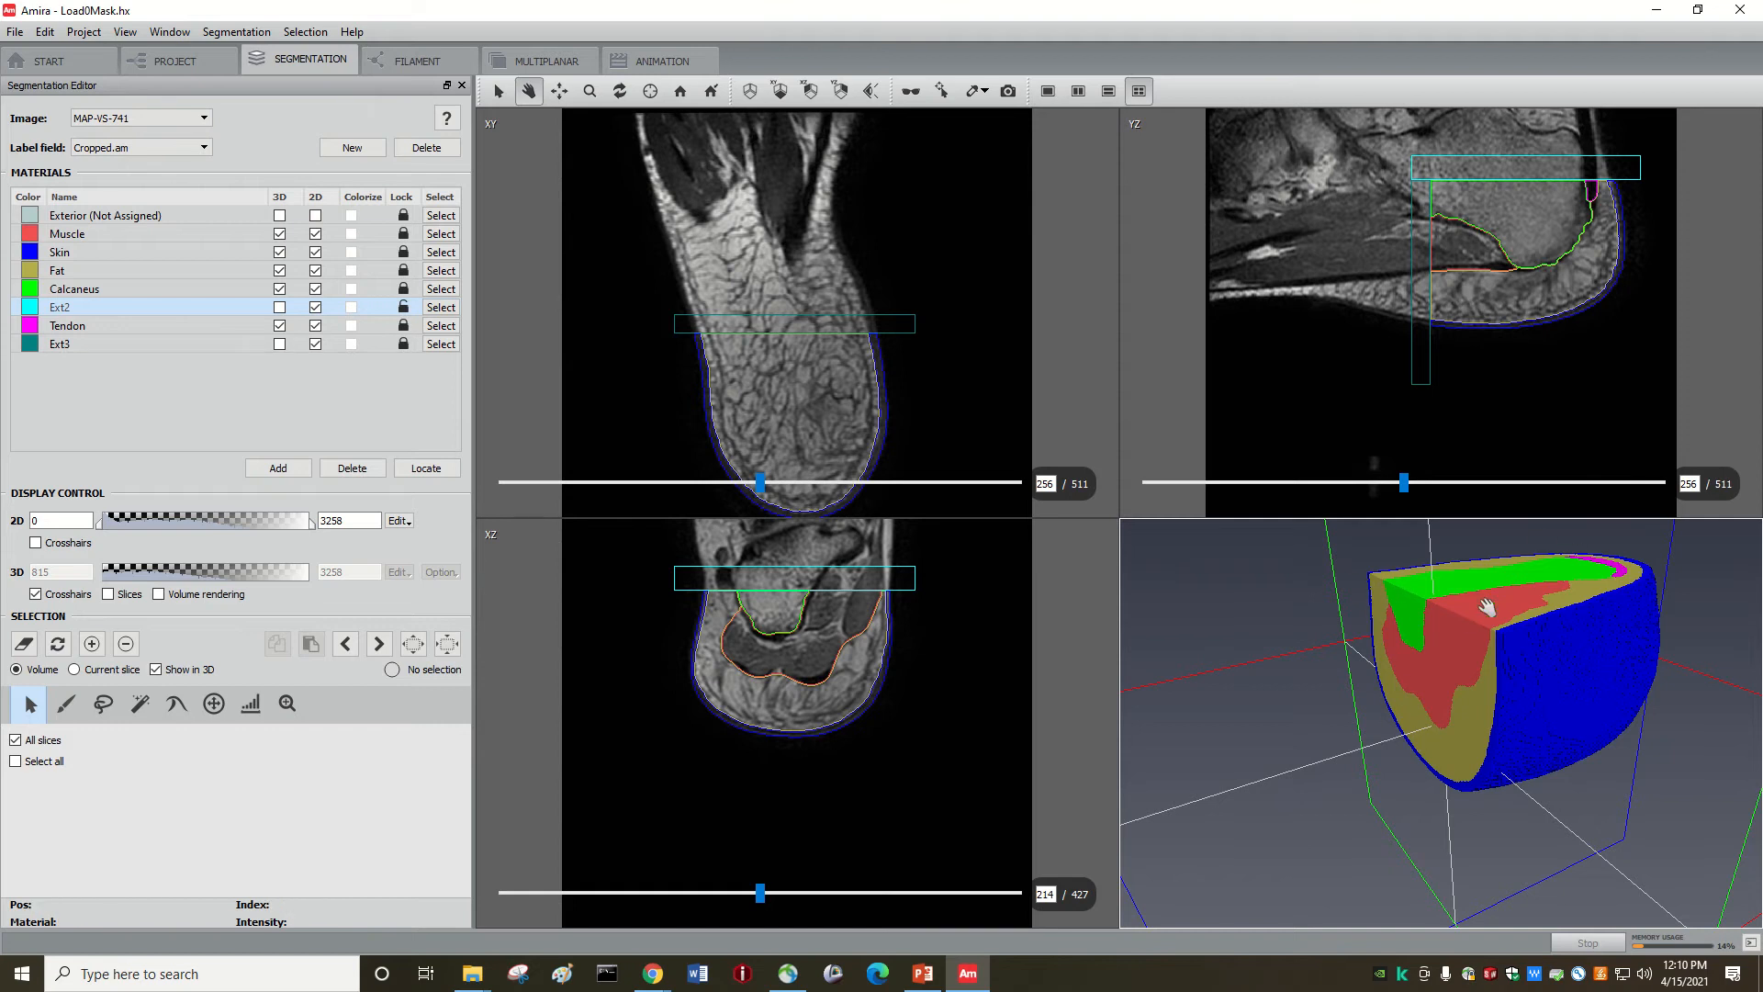
Step: Show Ext2 and Ext3 against the heel, then hide them and turn the cut face forward
left_click(280, 309)
left_click_drag(1323, 504, 1304, 600)
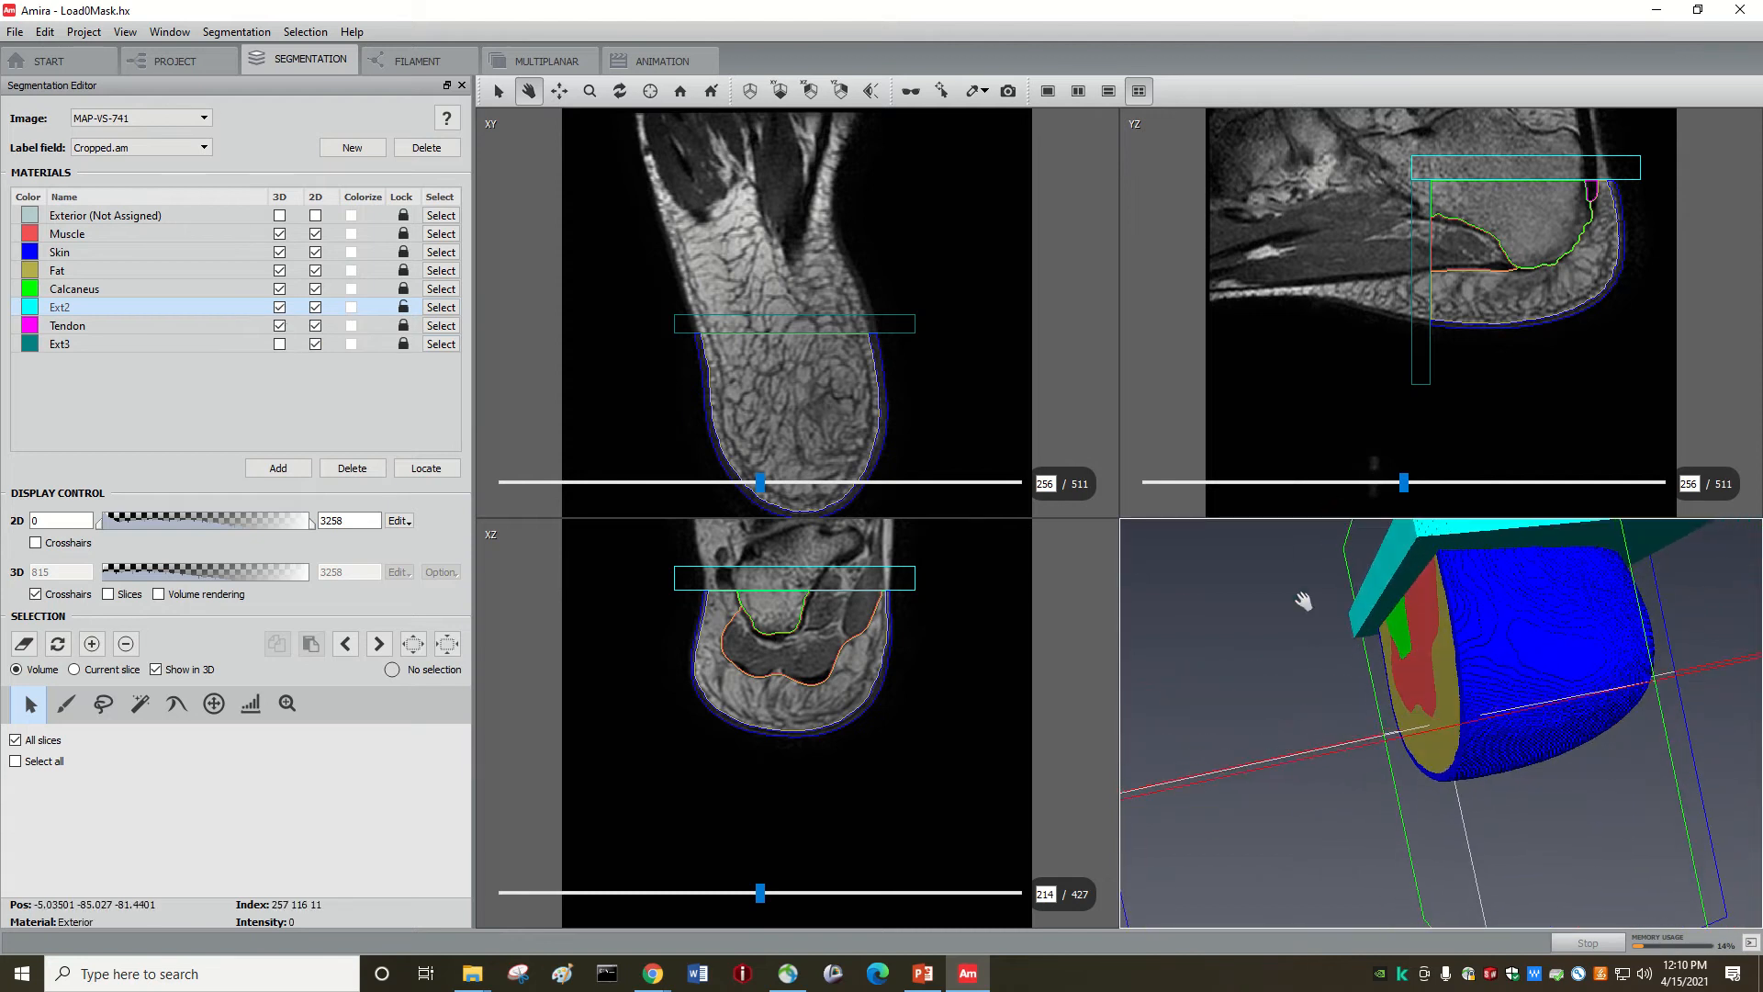
left_click(279, 344)
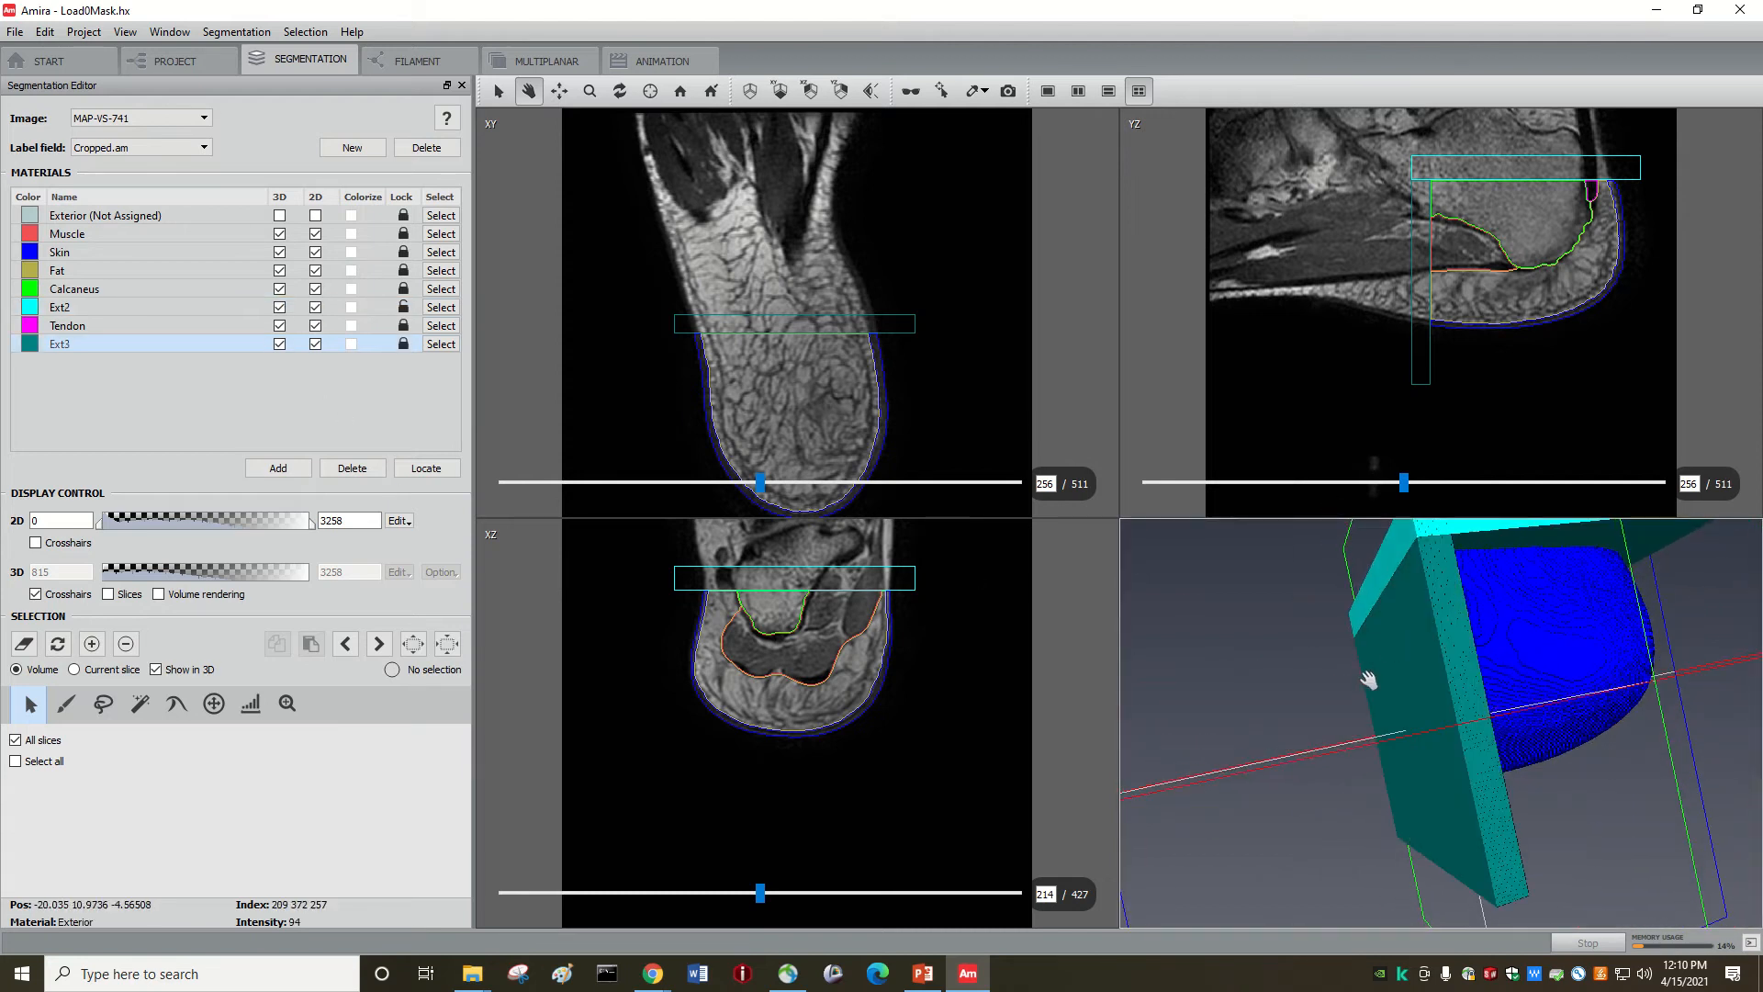
left_click_drag(1368, 679, 1505, 723)
left_click(279, 344)
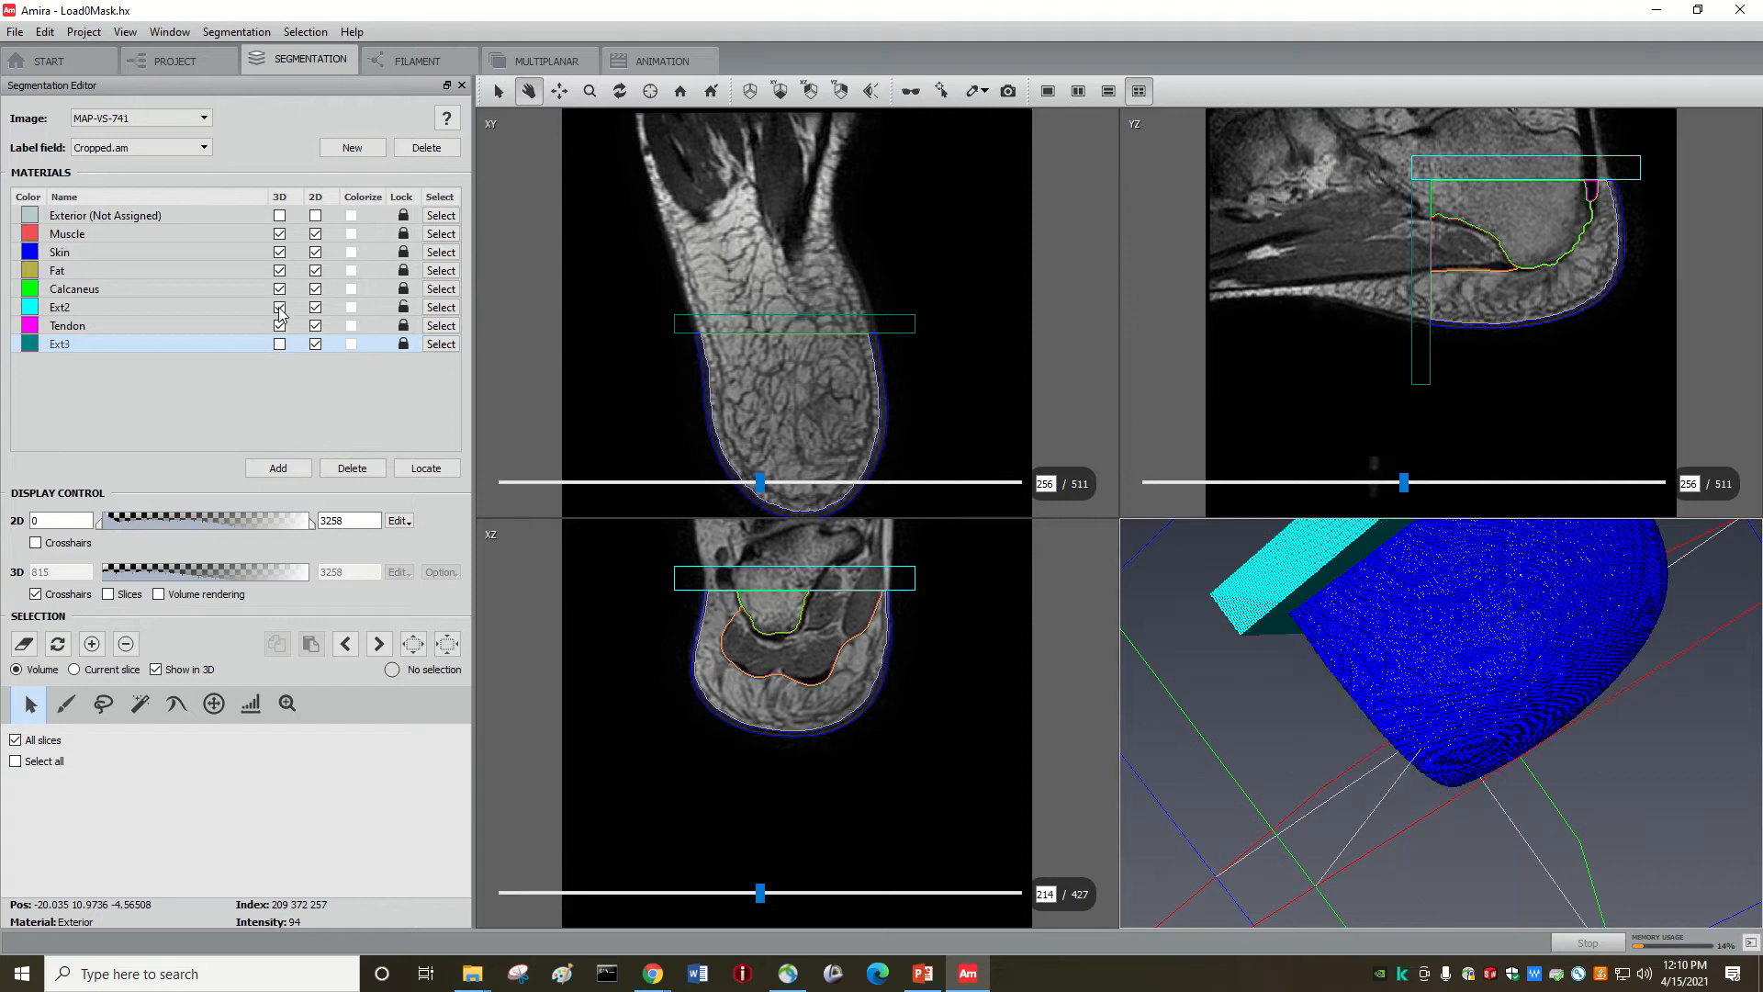
left_click(279, 307)
left_click_drag(1397, 669, 1514, 663)
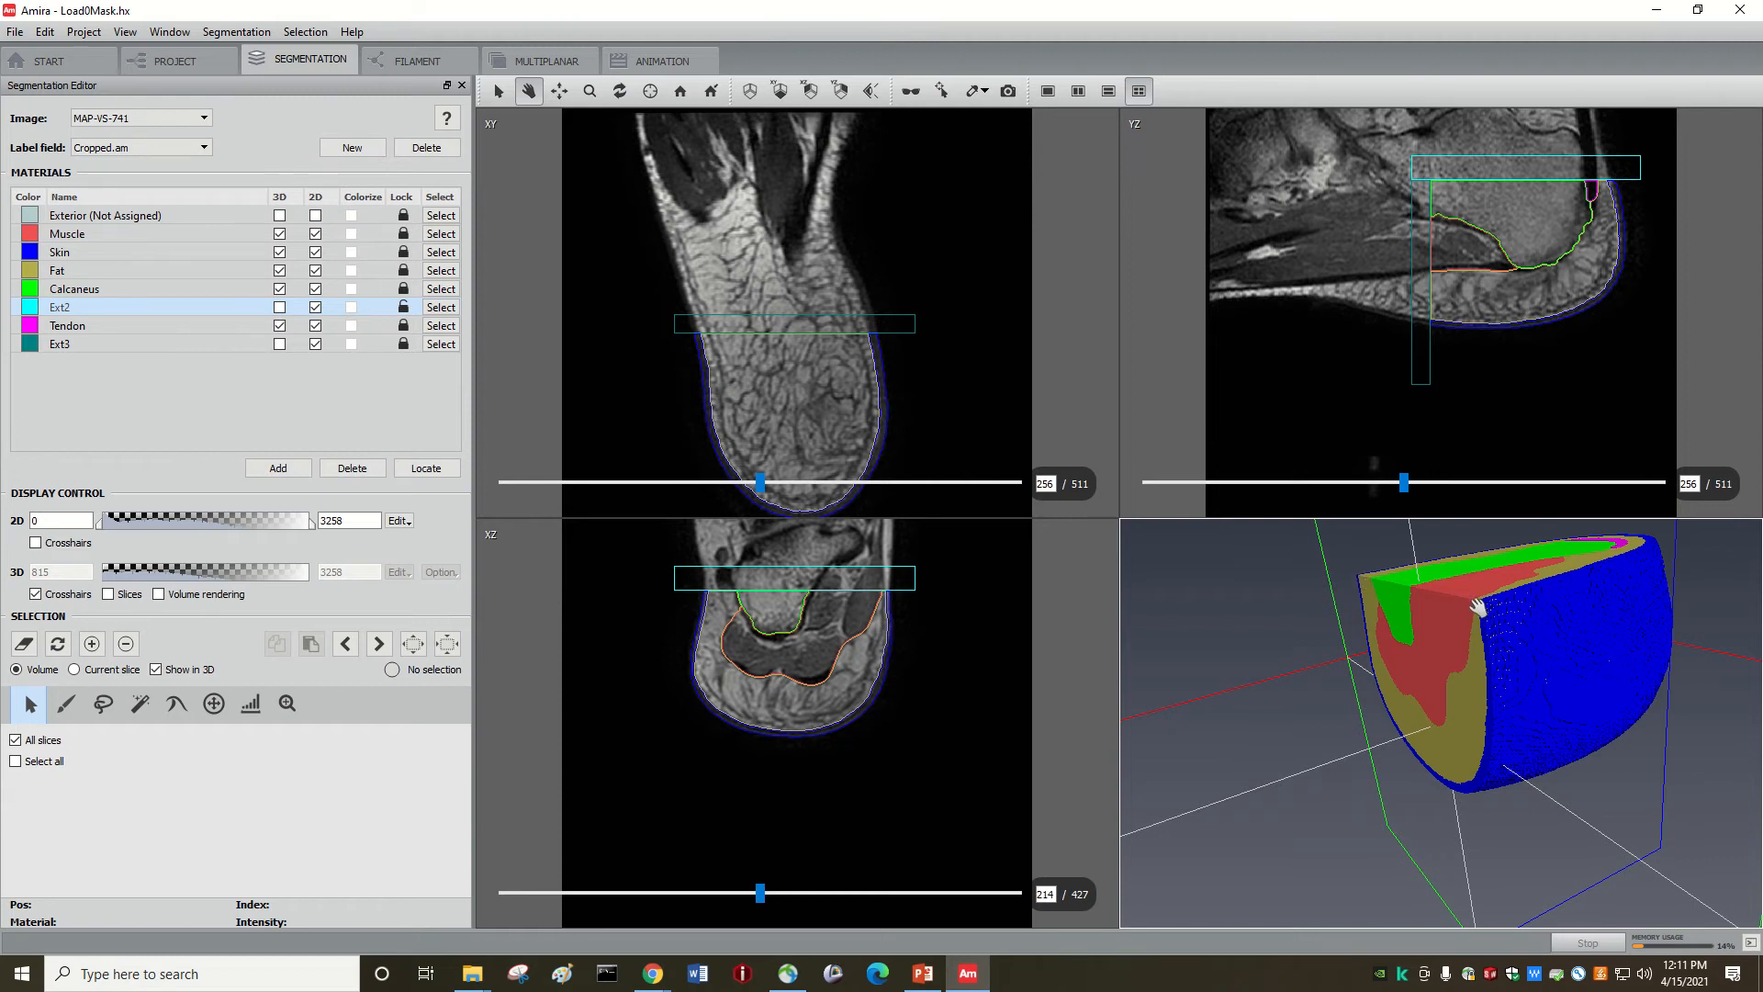
mouse_move(1488, 627)
left_mouse_down()
mouse_move(1574, 759)
mouse_move(1482, 643)
left_mouse_up()
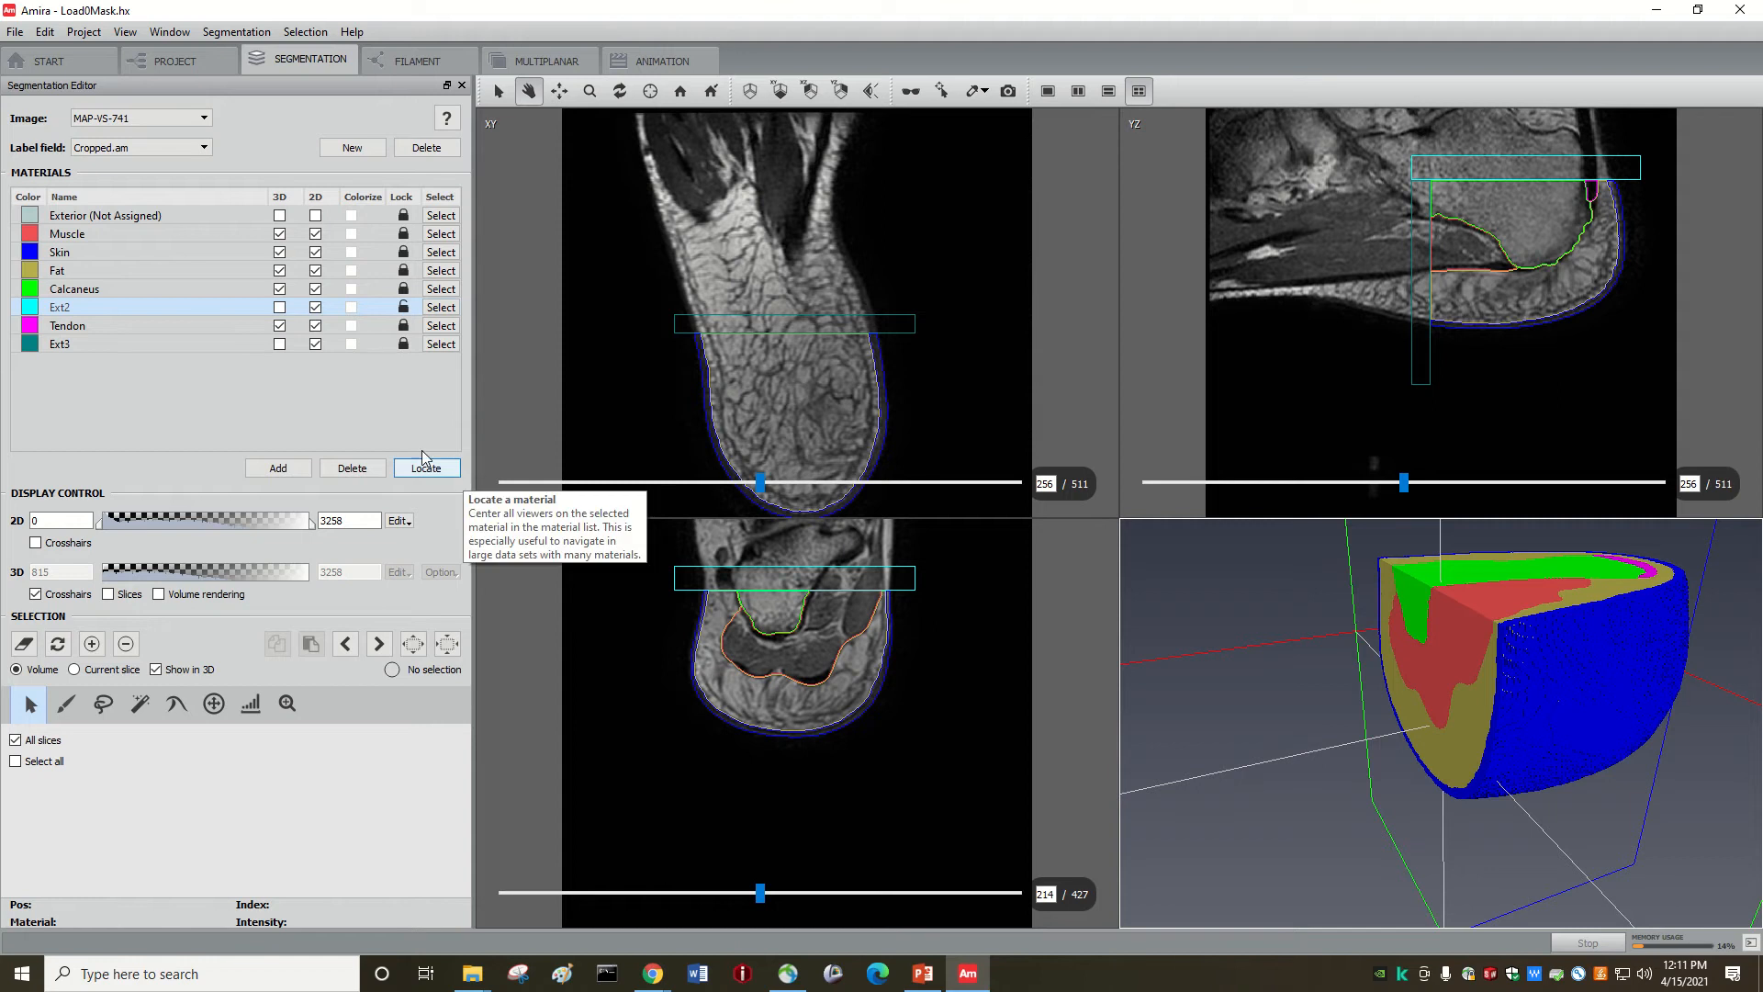
Step: Display both Ext2 and Ext3, inspect the teal block against the skin, then open the project overview
left_click(279, 306)
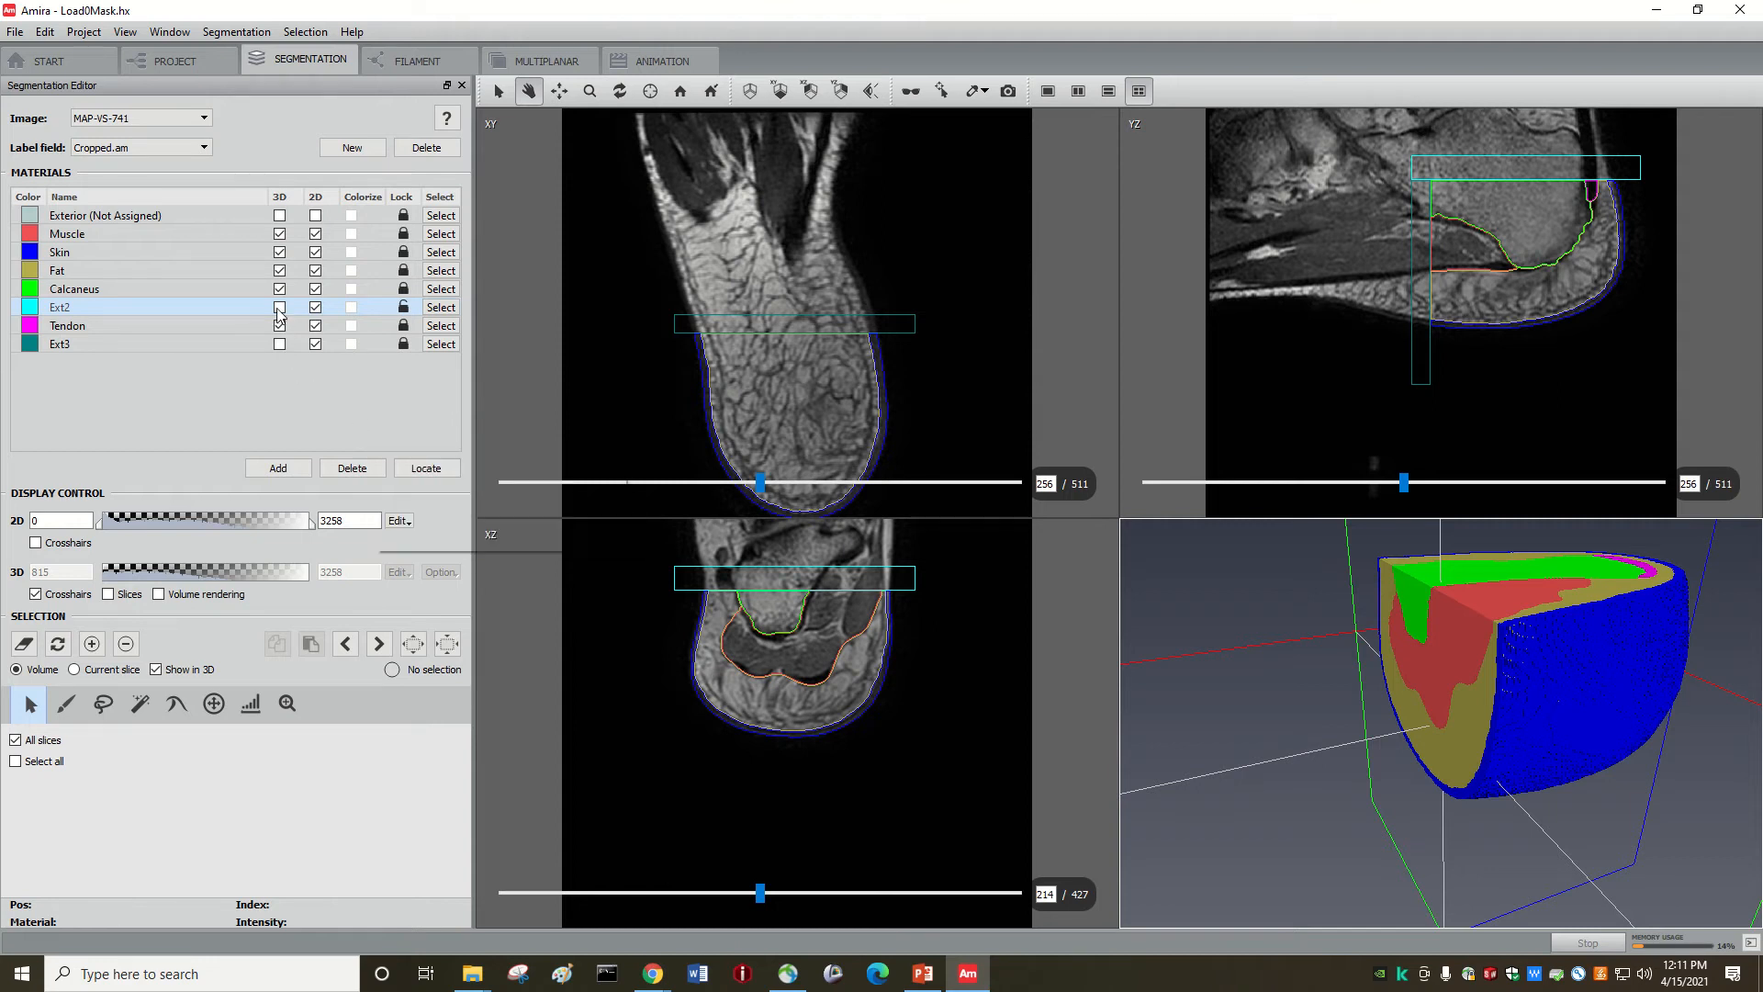
left_click(279, 344)
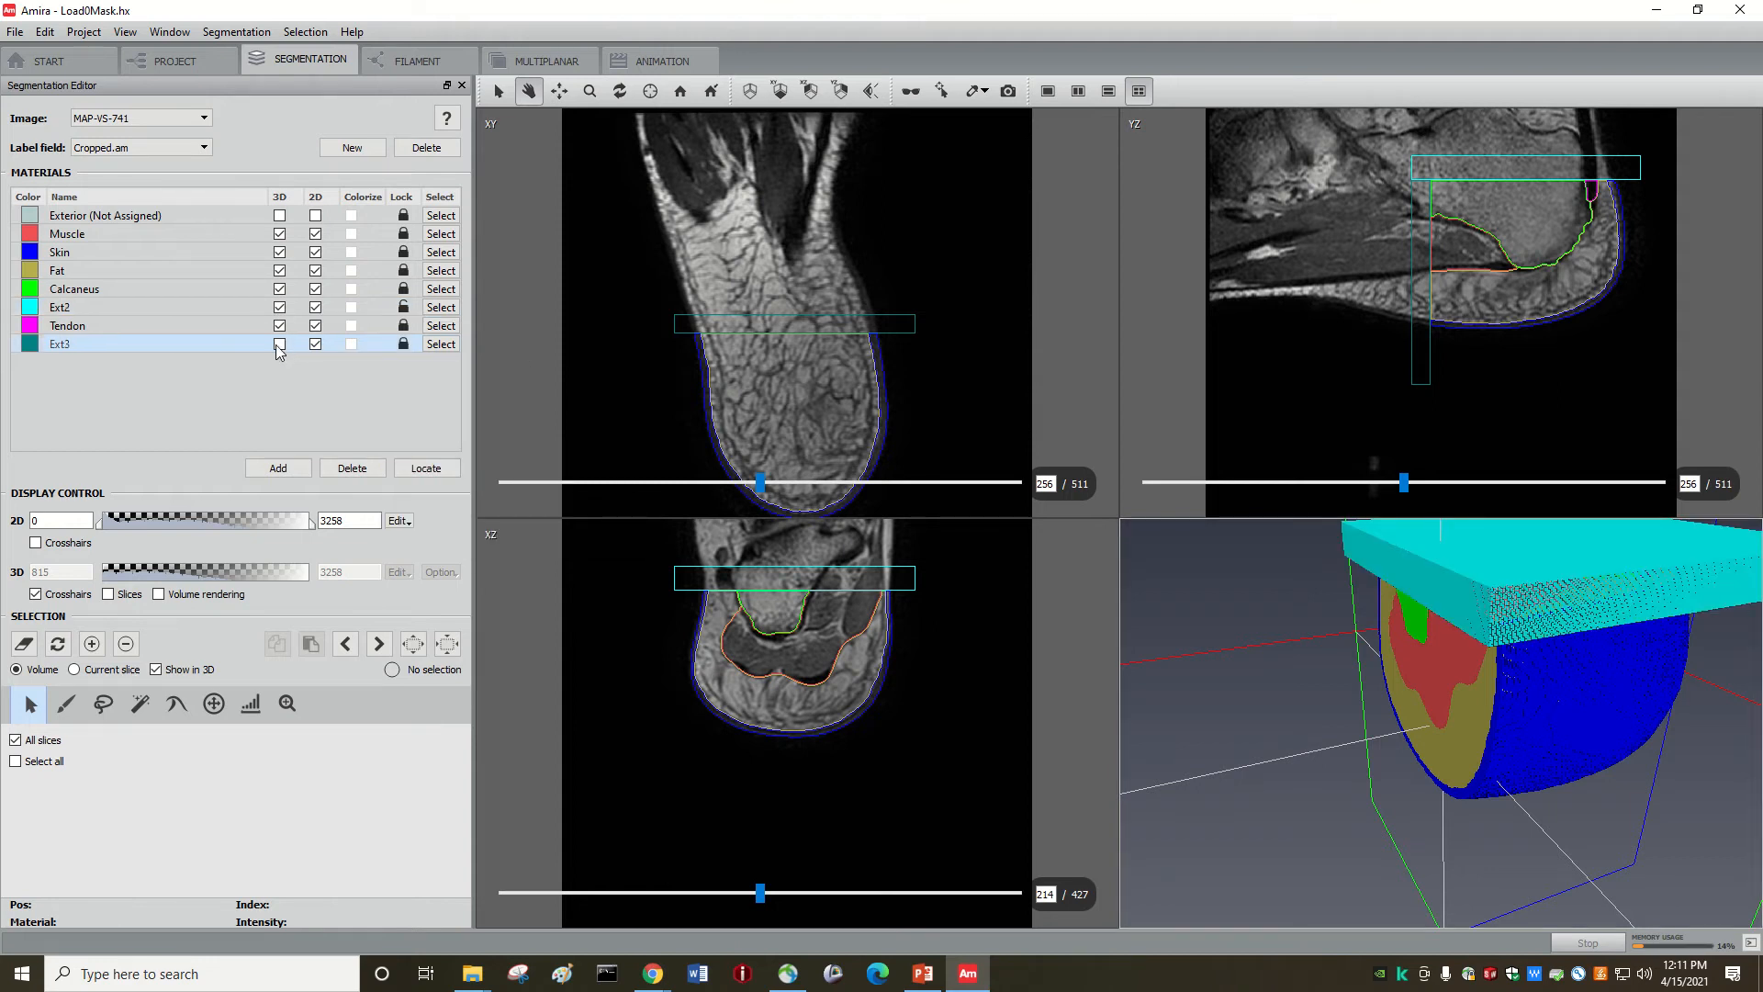
left_click_drag(1375, 647, 1623, 557)
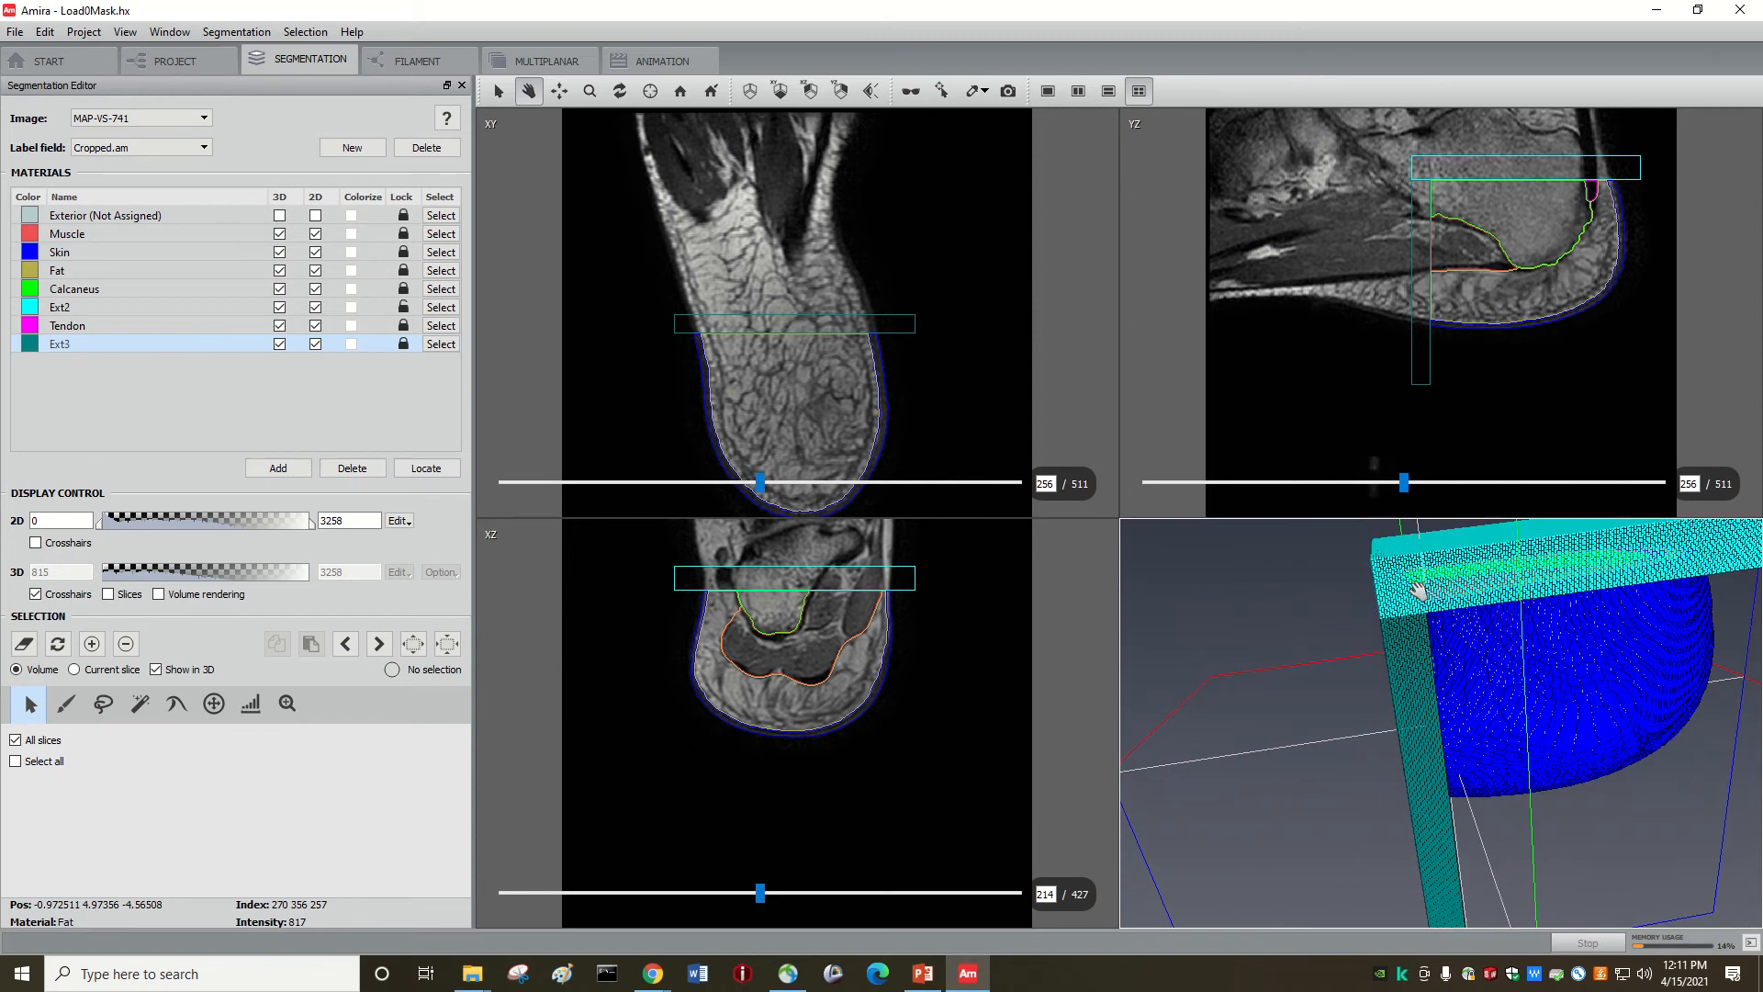
left_click_drag(1492, 639, 1431, 576)
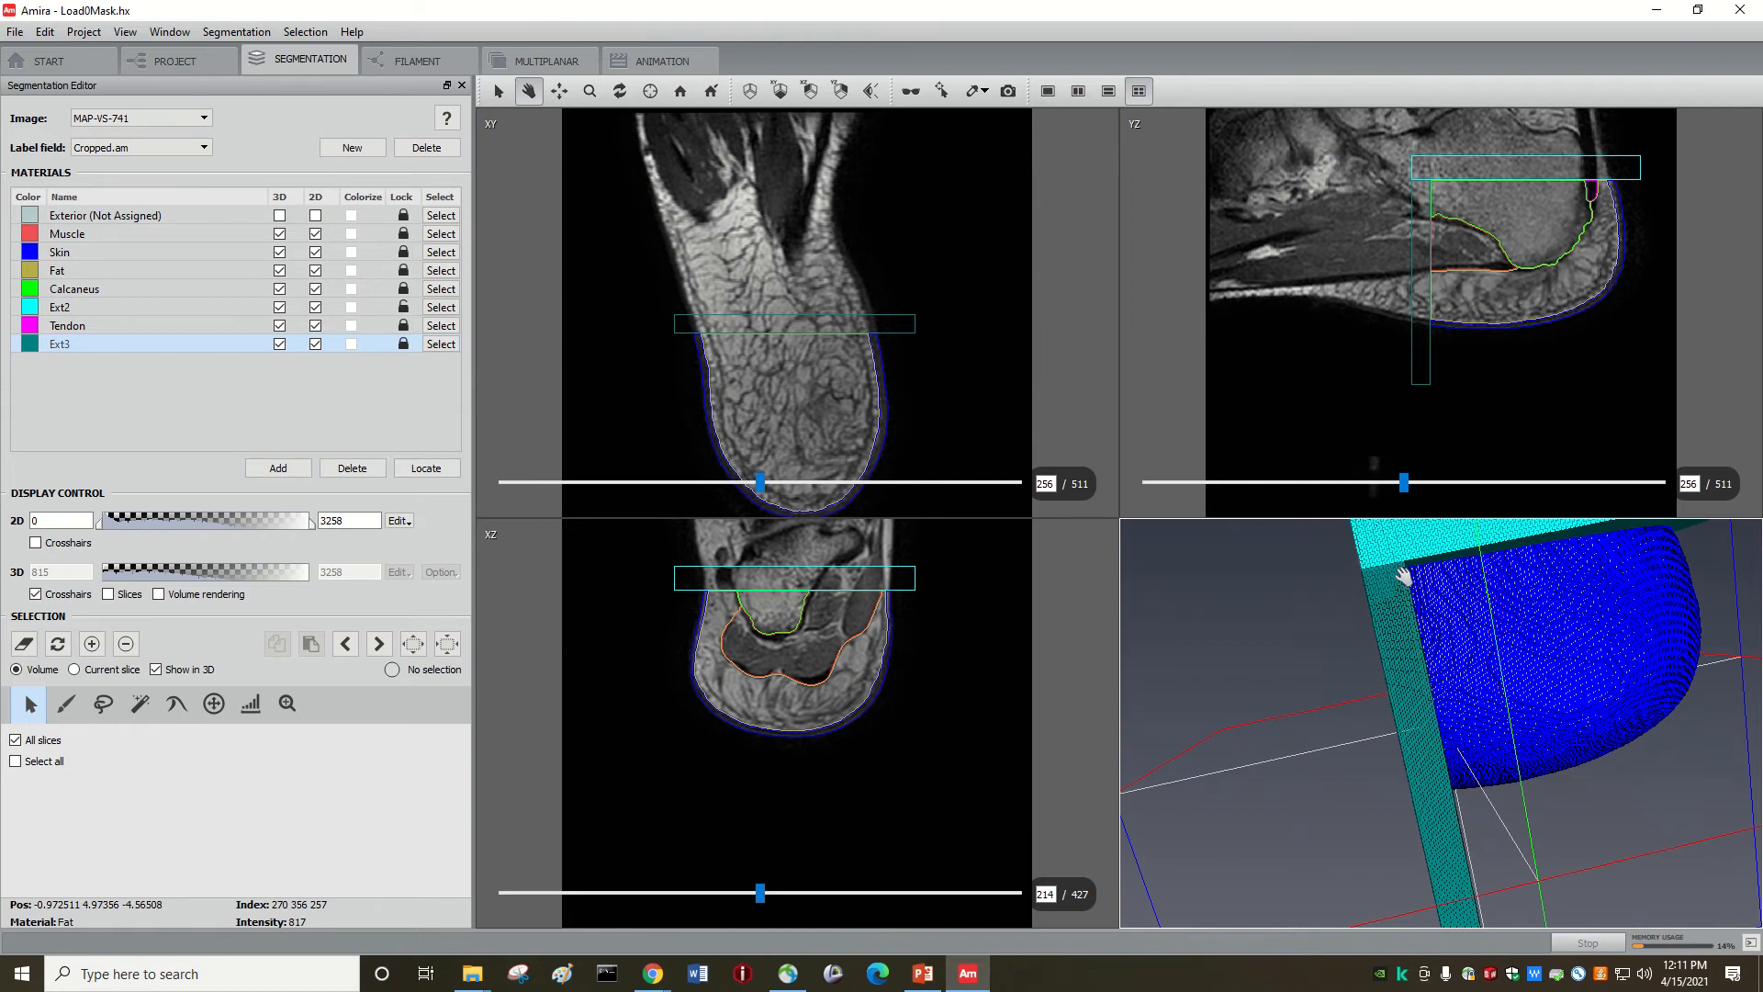
left_click_drag(1419, 562, 1512, 581)
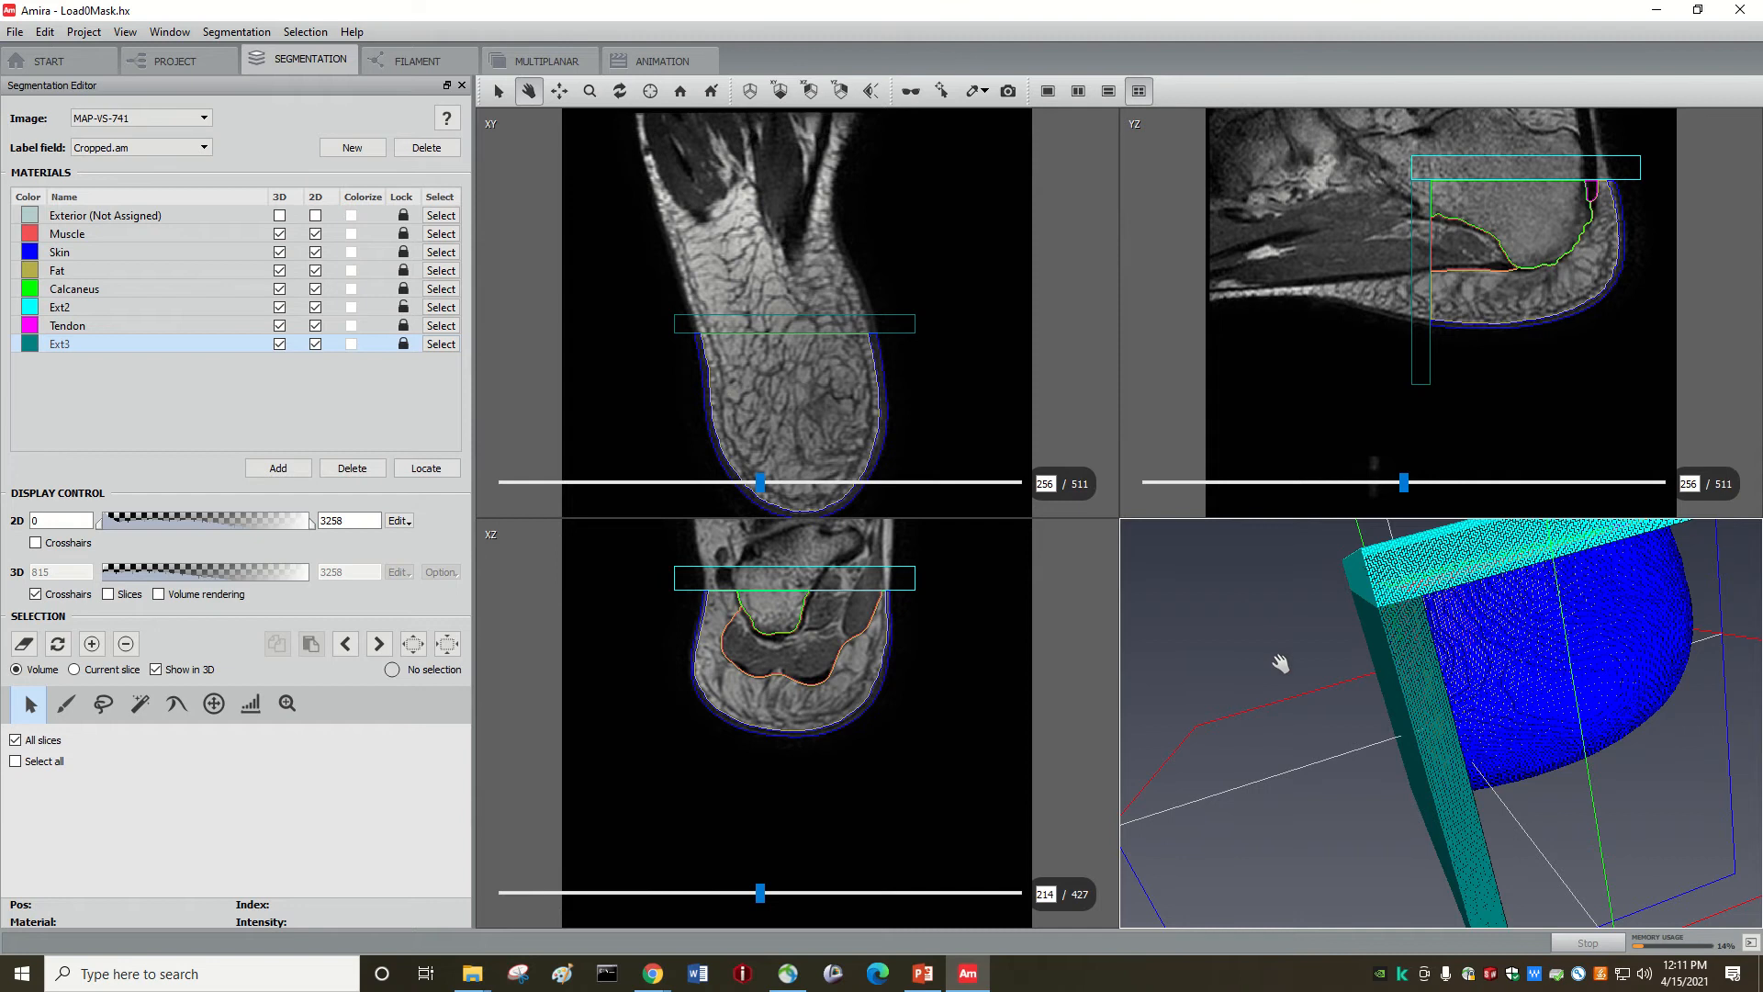
left_click_drag(1373, 585, 1446, 645)
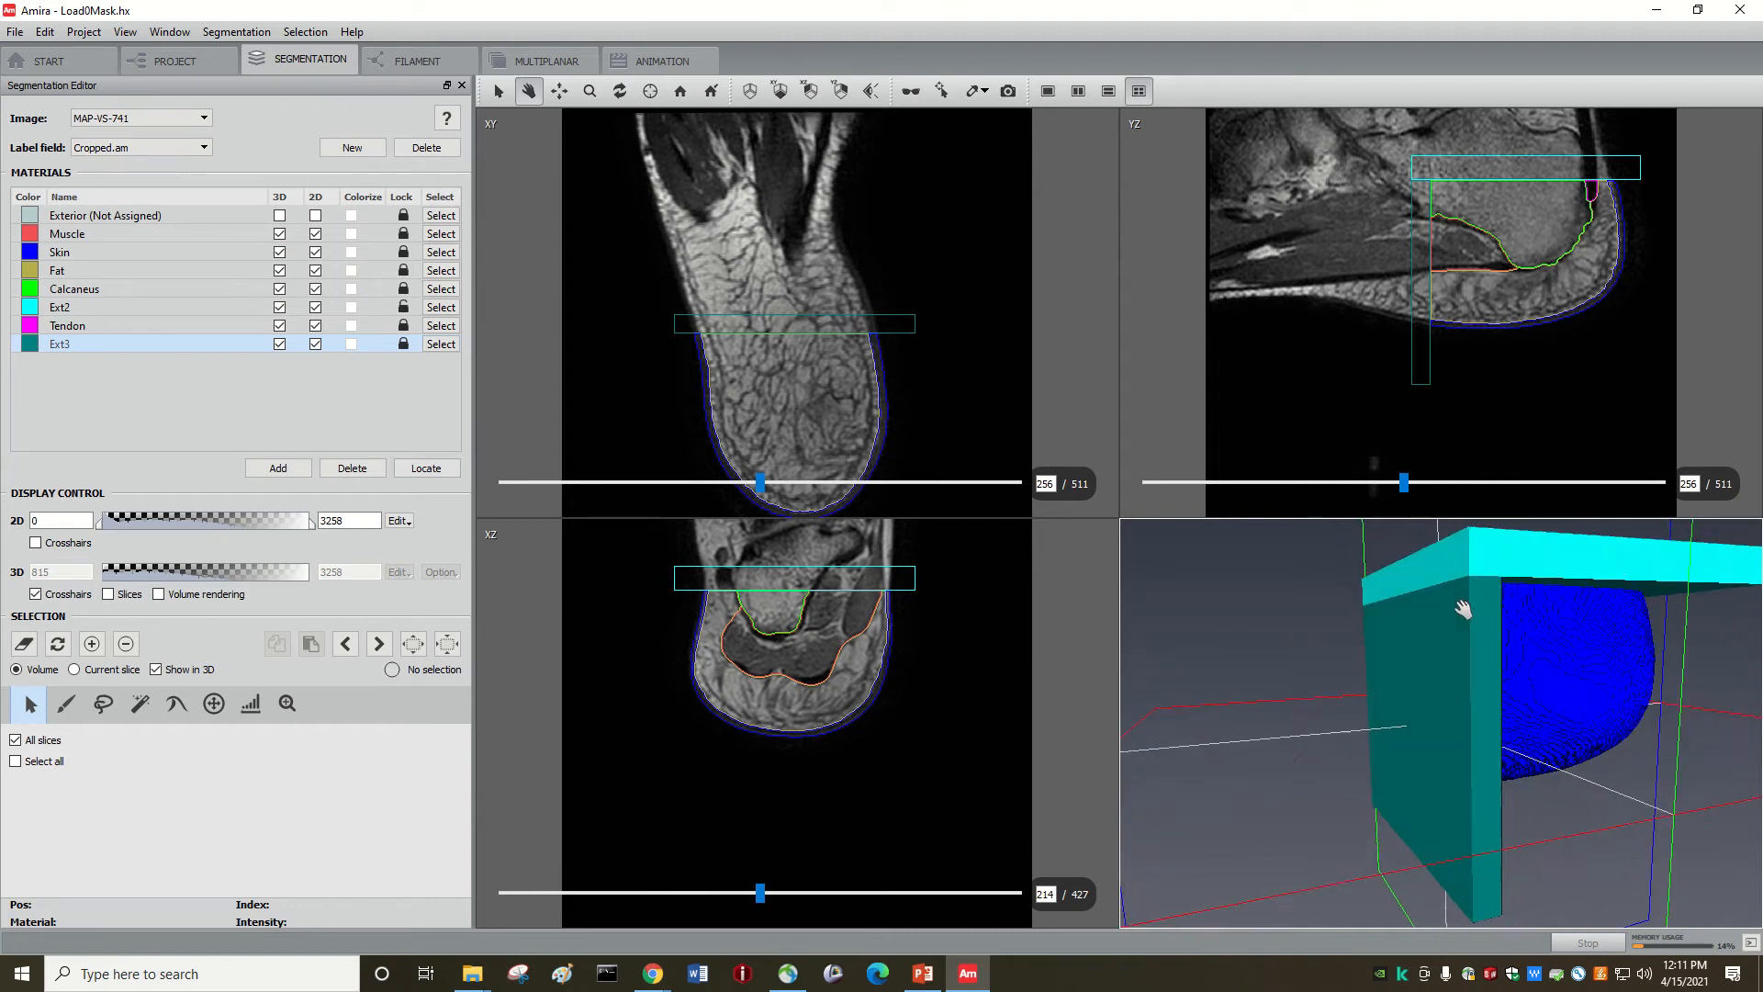
left_click_drag(1278, 617, 1292, 643)
left_click(164, 62)
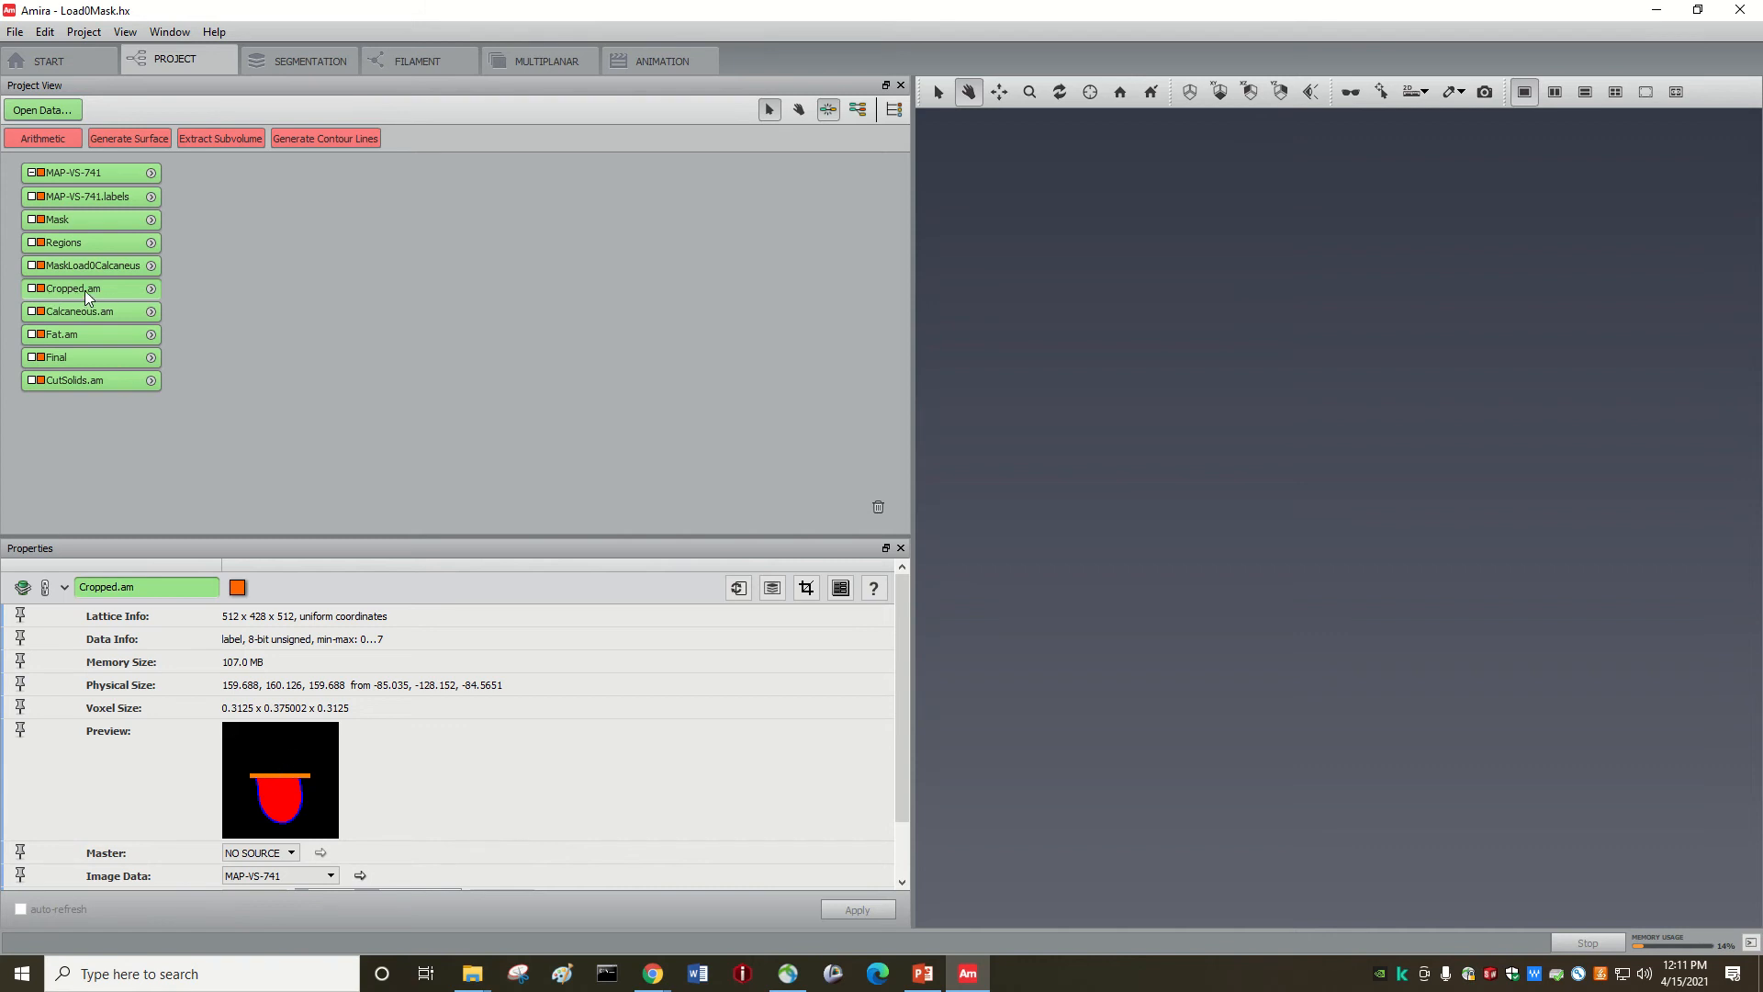
Step: Attach a Generate Surface module to Cropped.am with smoothing None and apply it, producing Cropped.surf
left_click(151, 290)
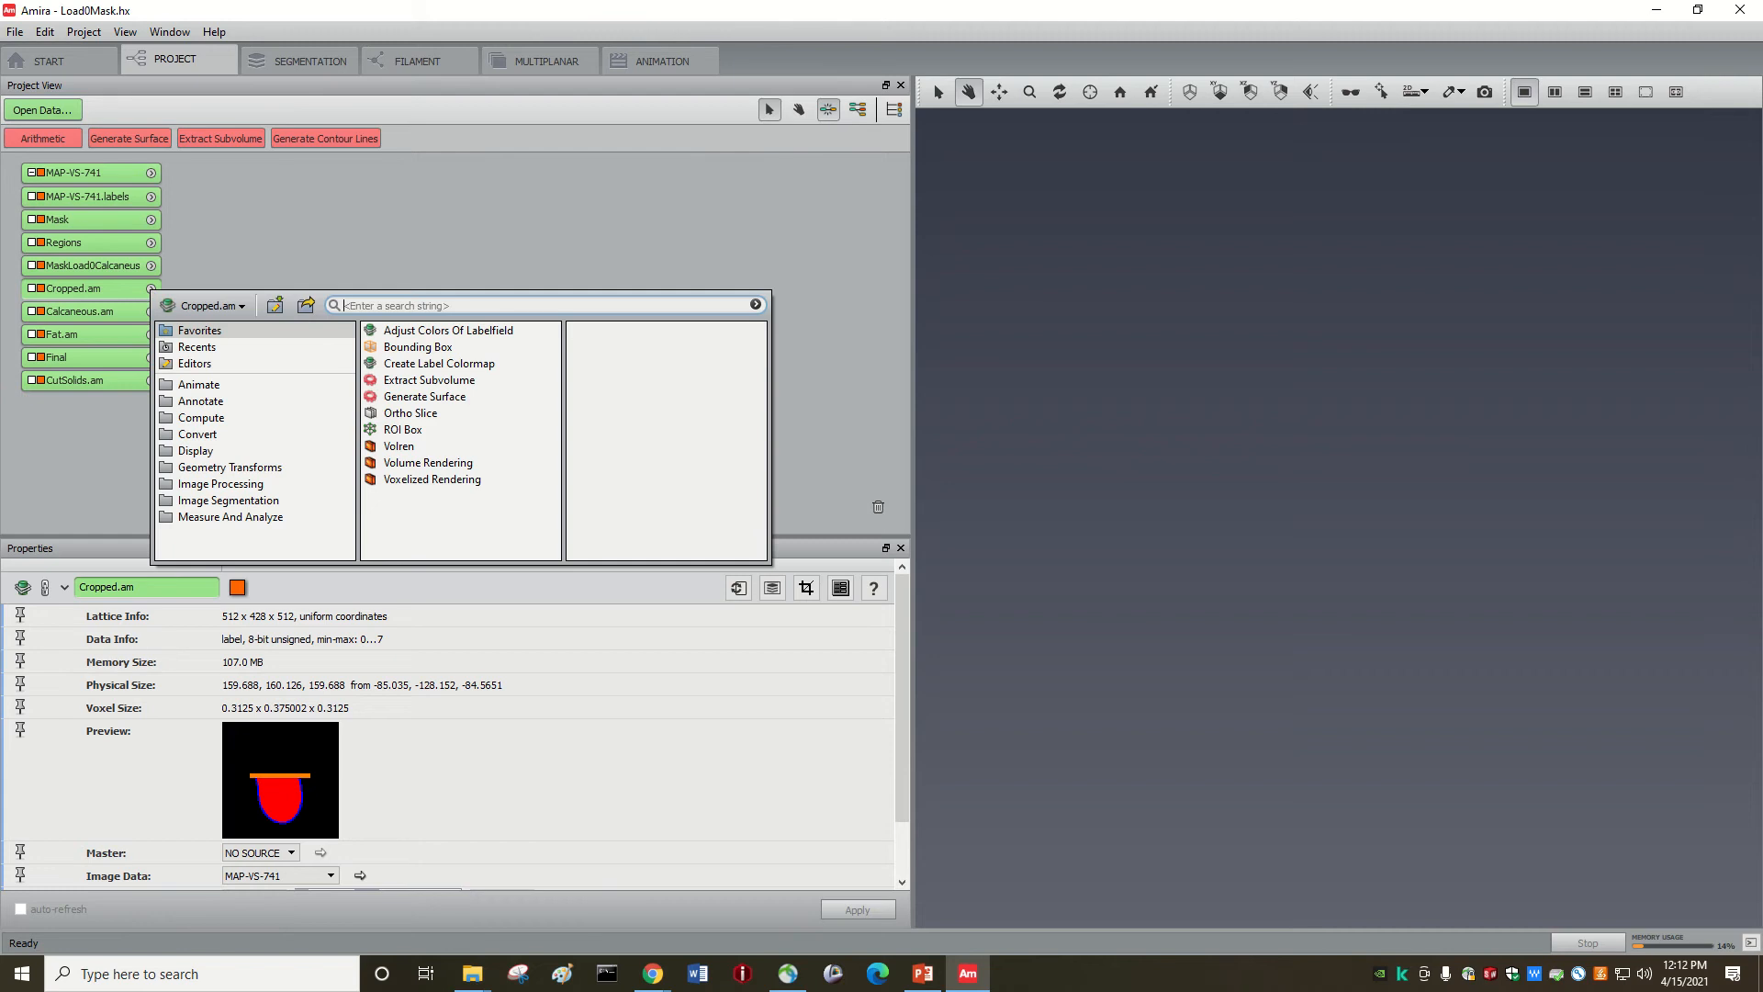
left_click(418, 398)
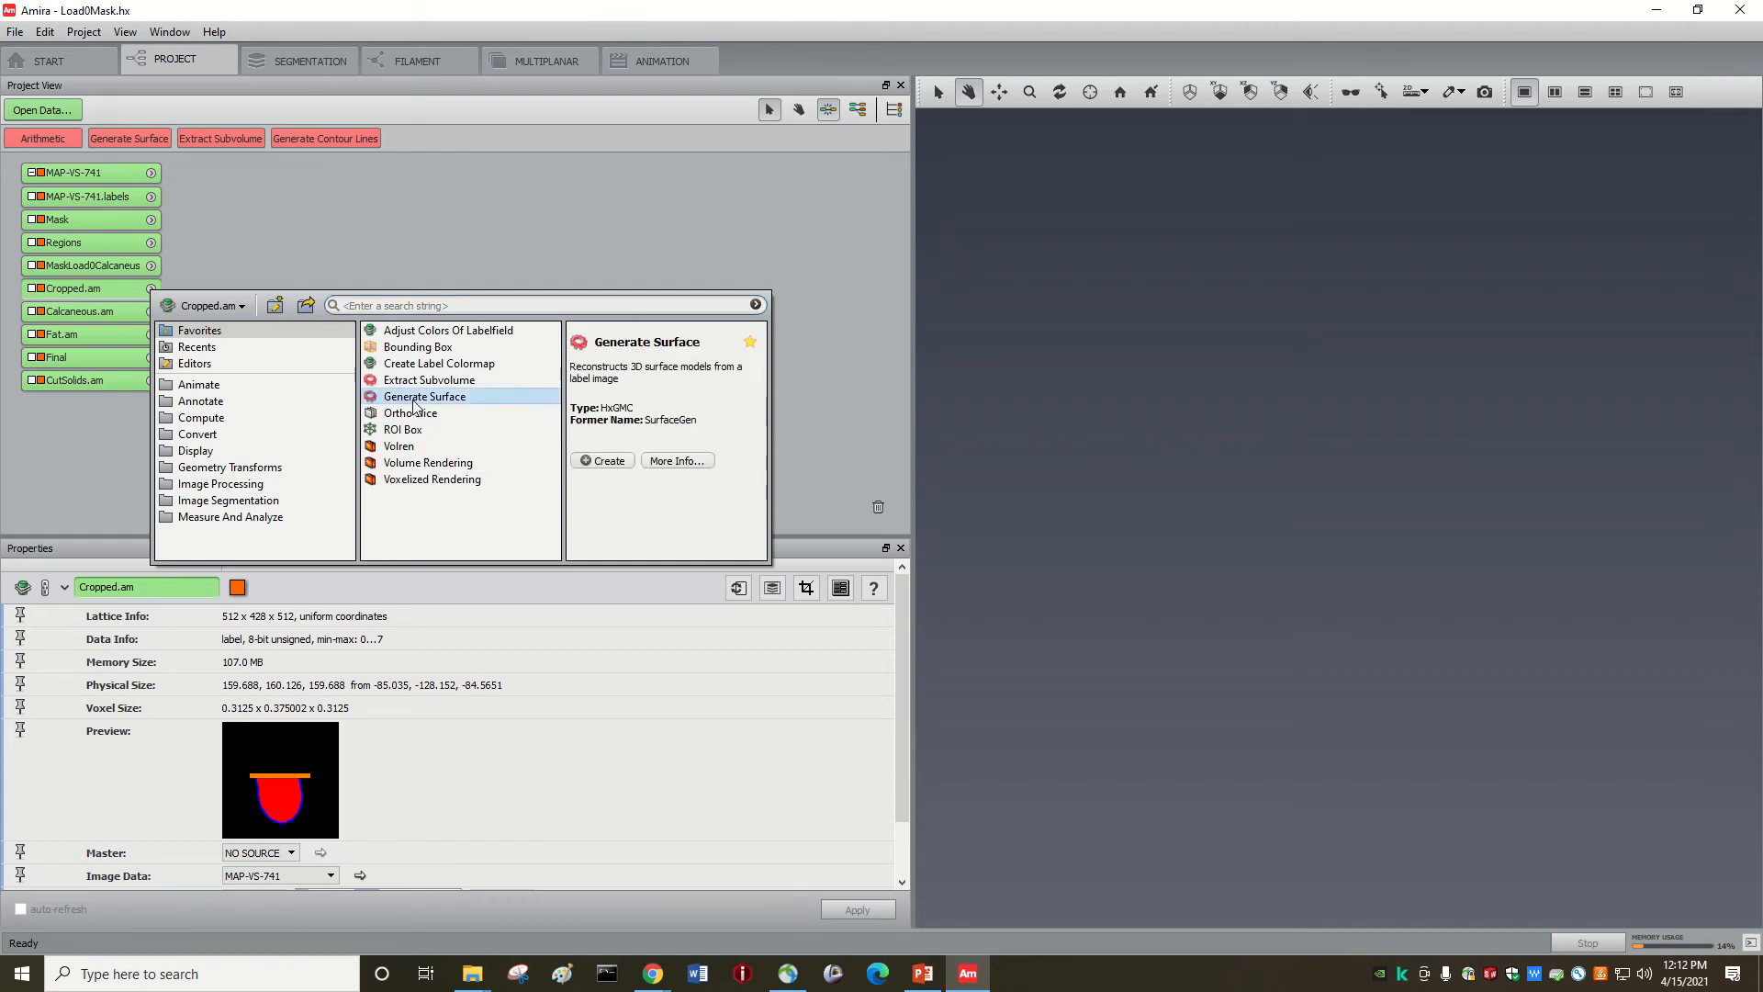
left_click(613, 467)
left_click_drag(194, 411, 221, 294)
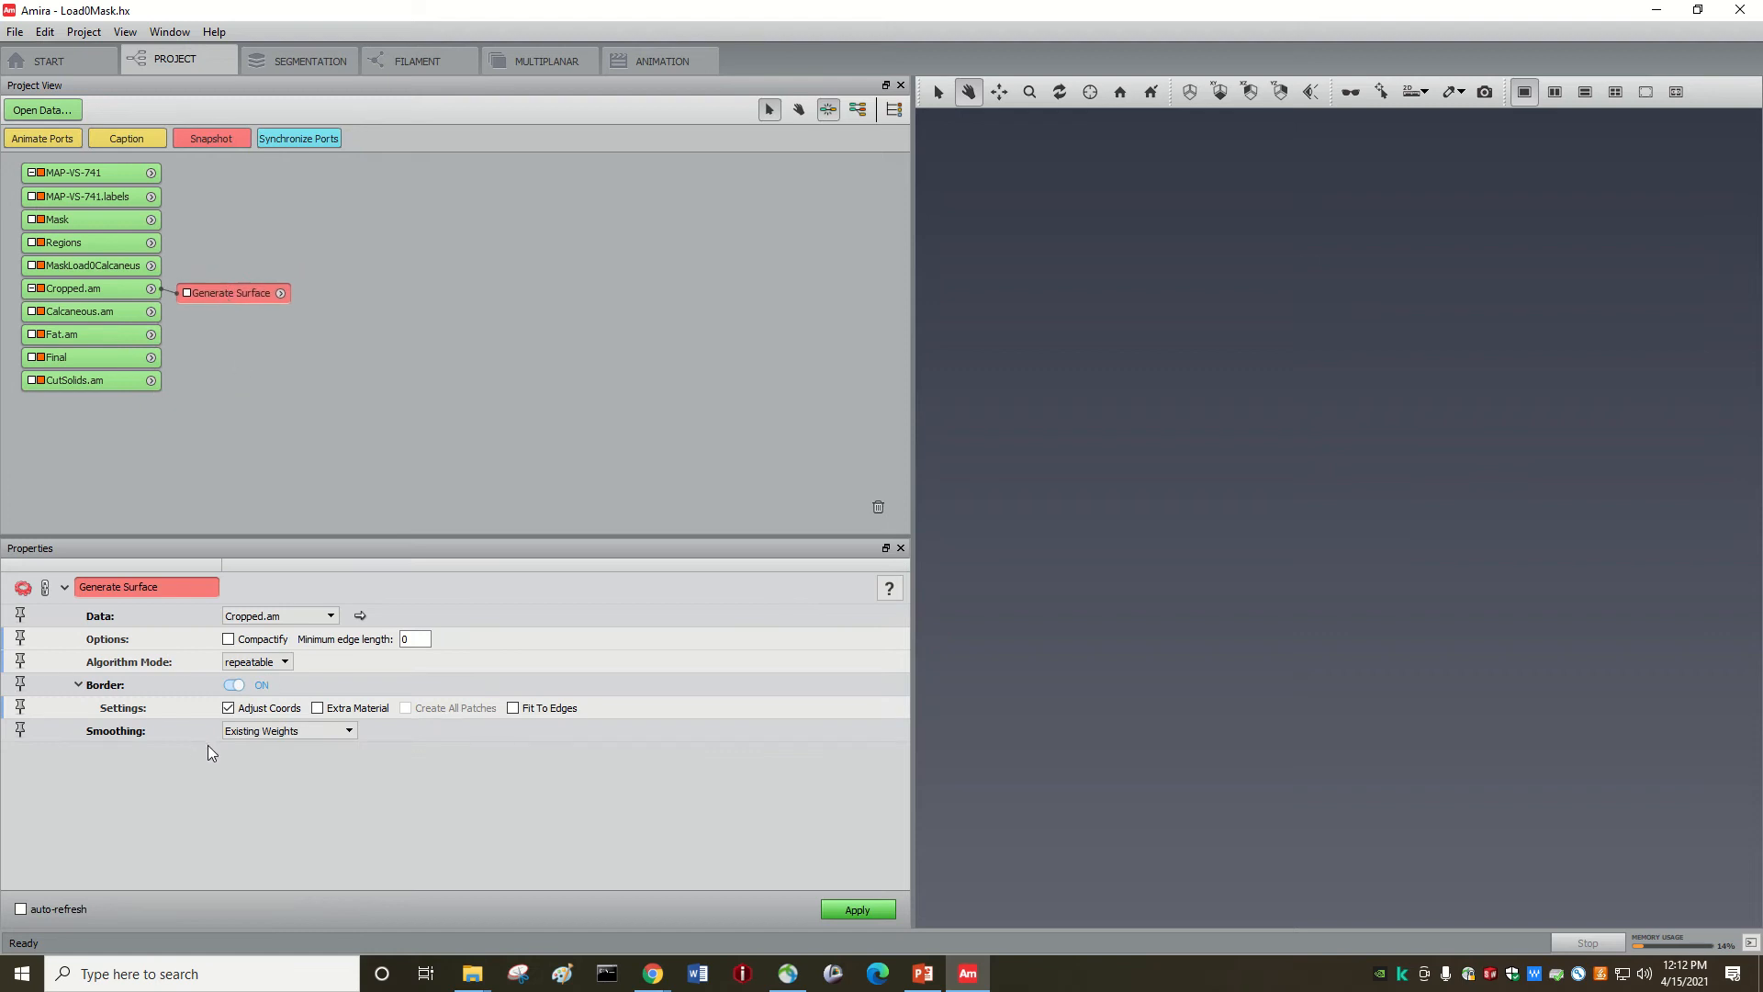
left_click(256, 732)
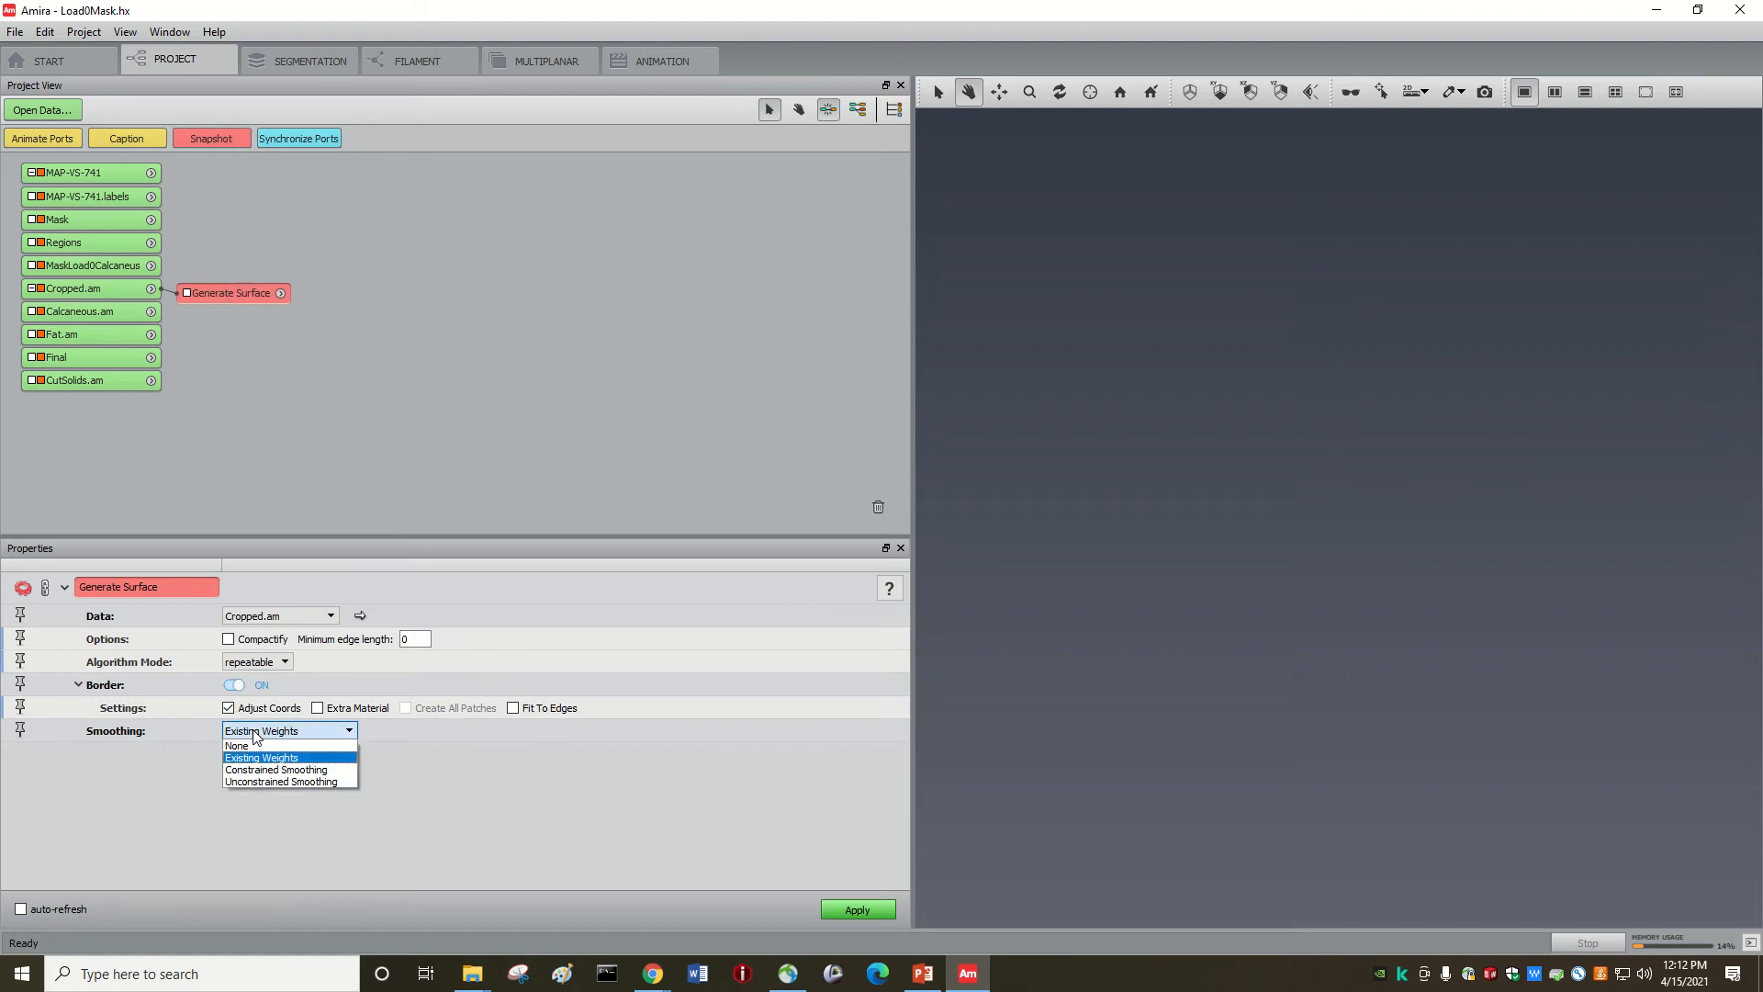
left_click(255, 743)
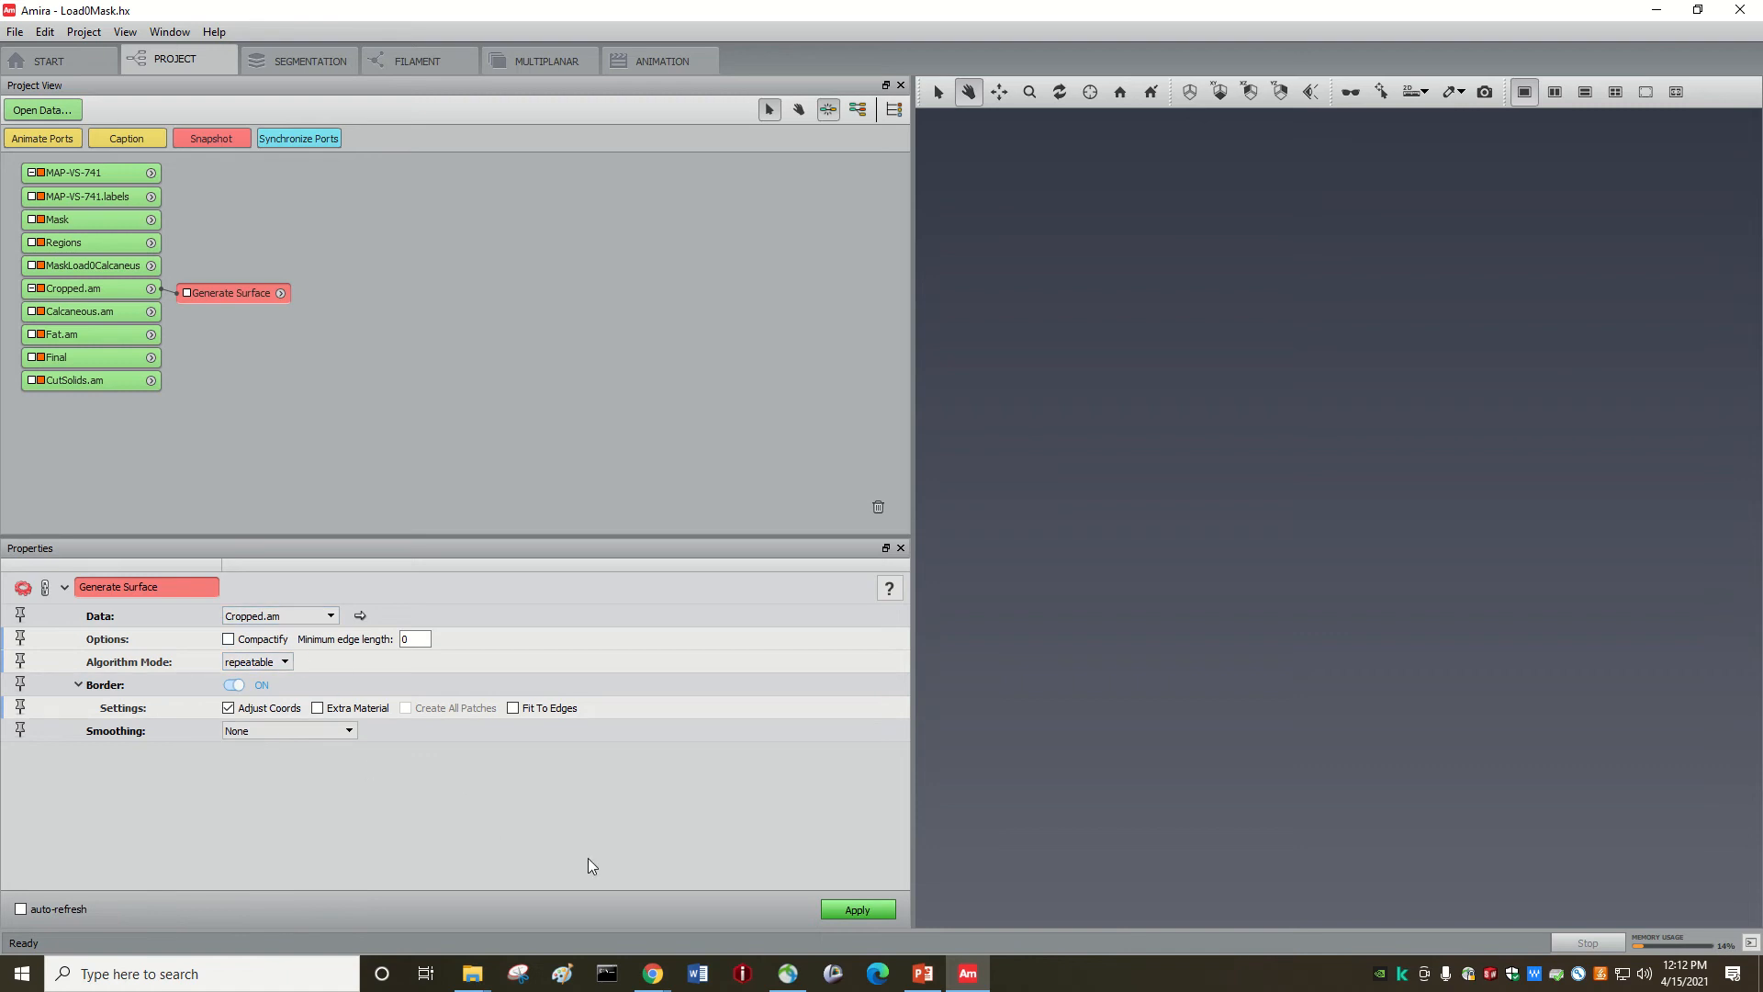
left_click(870, 909)
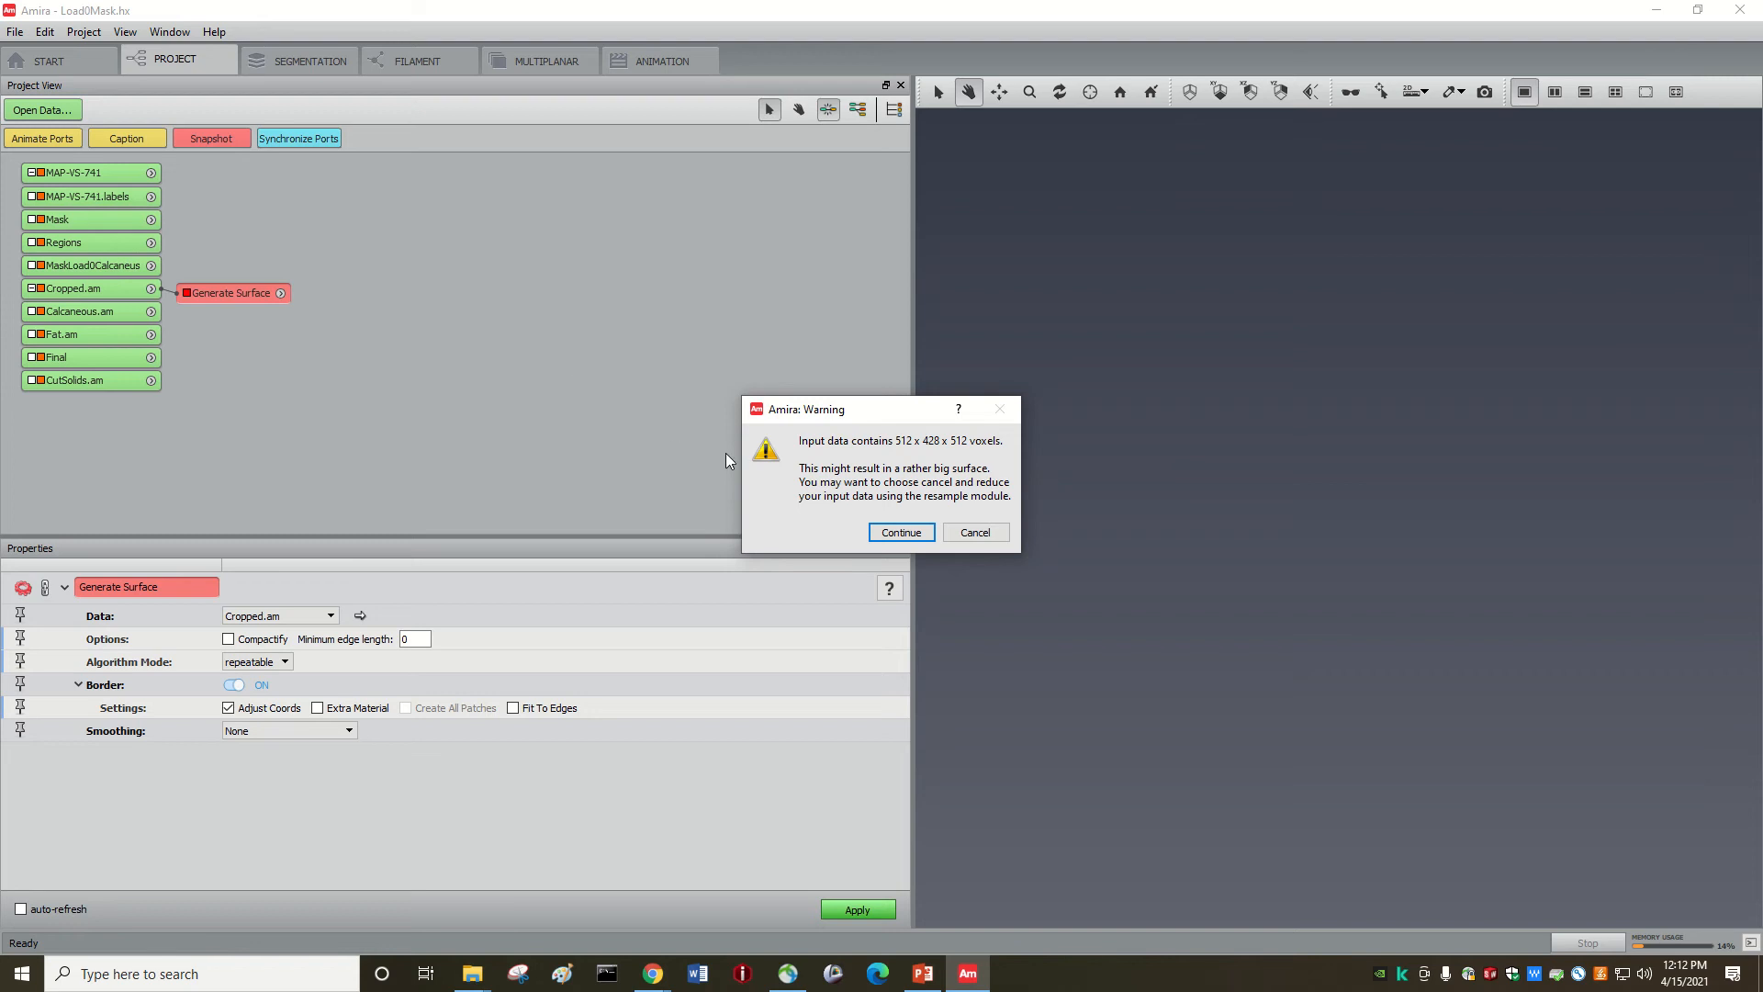
left_click(901, 534)
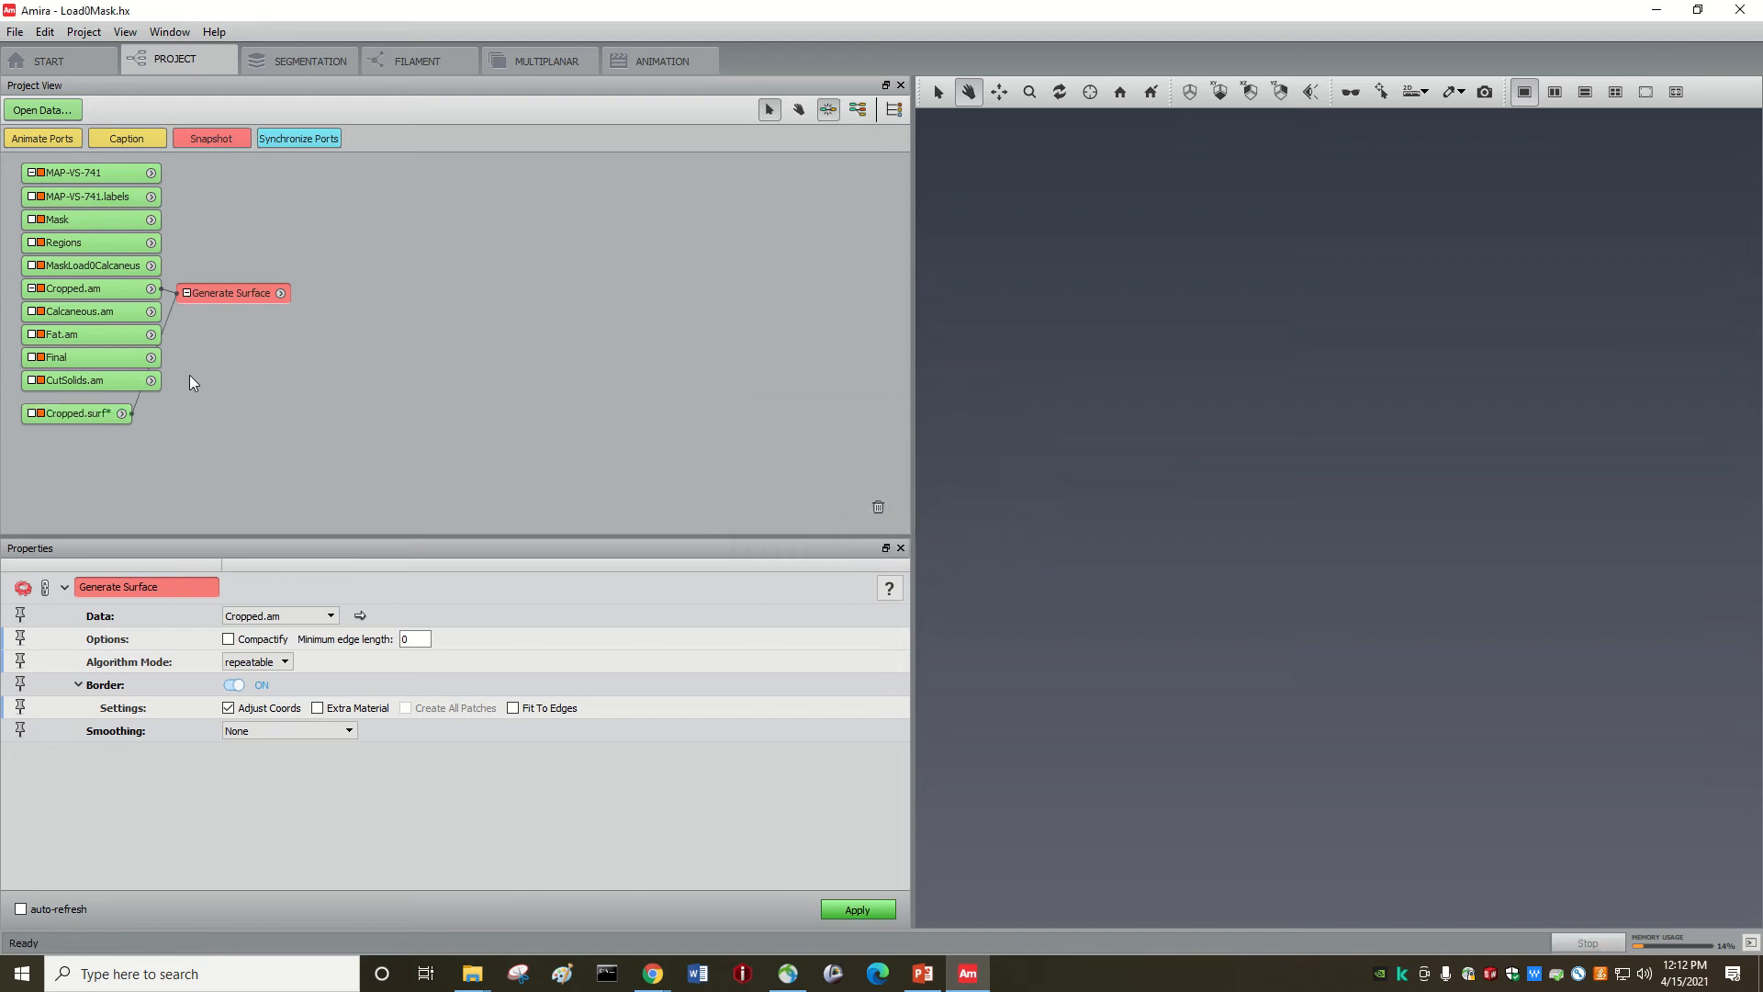
left_click_drag(65, 411, 358, 297)
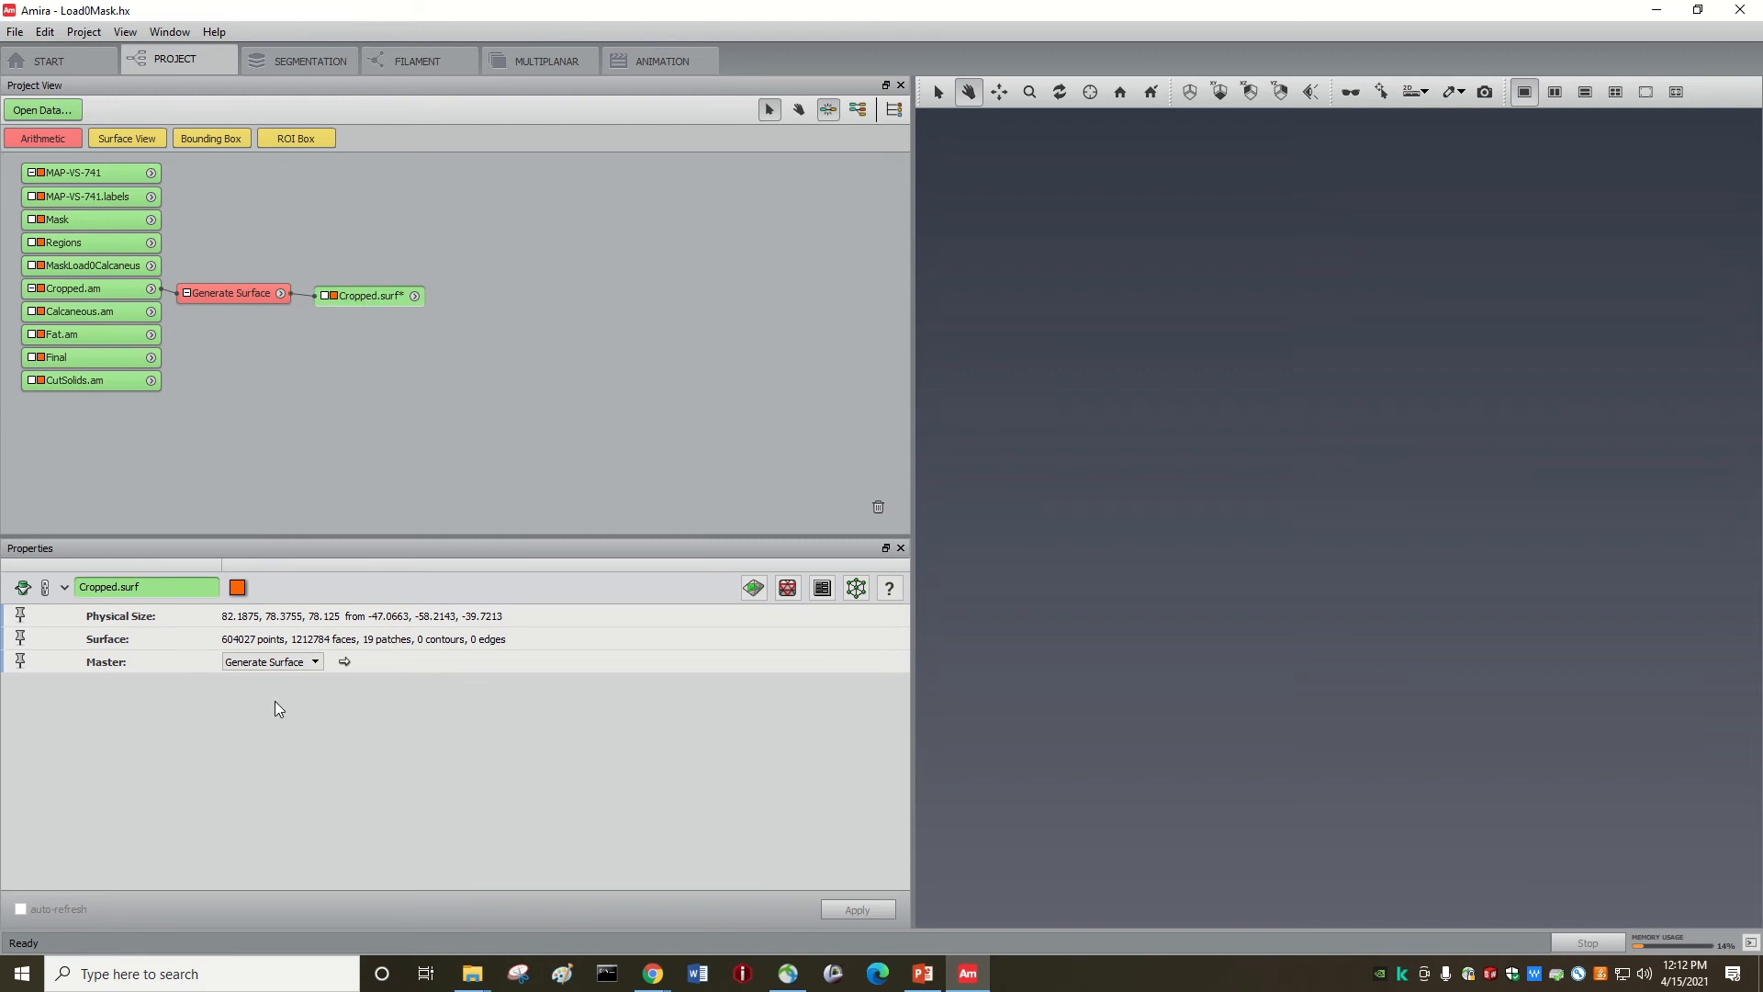
Step: Attach a Surface View to Cropped.surf, orbit the blue heel surface, then select Cropped.surf
left_click(415, 295)
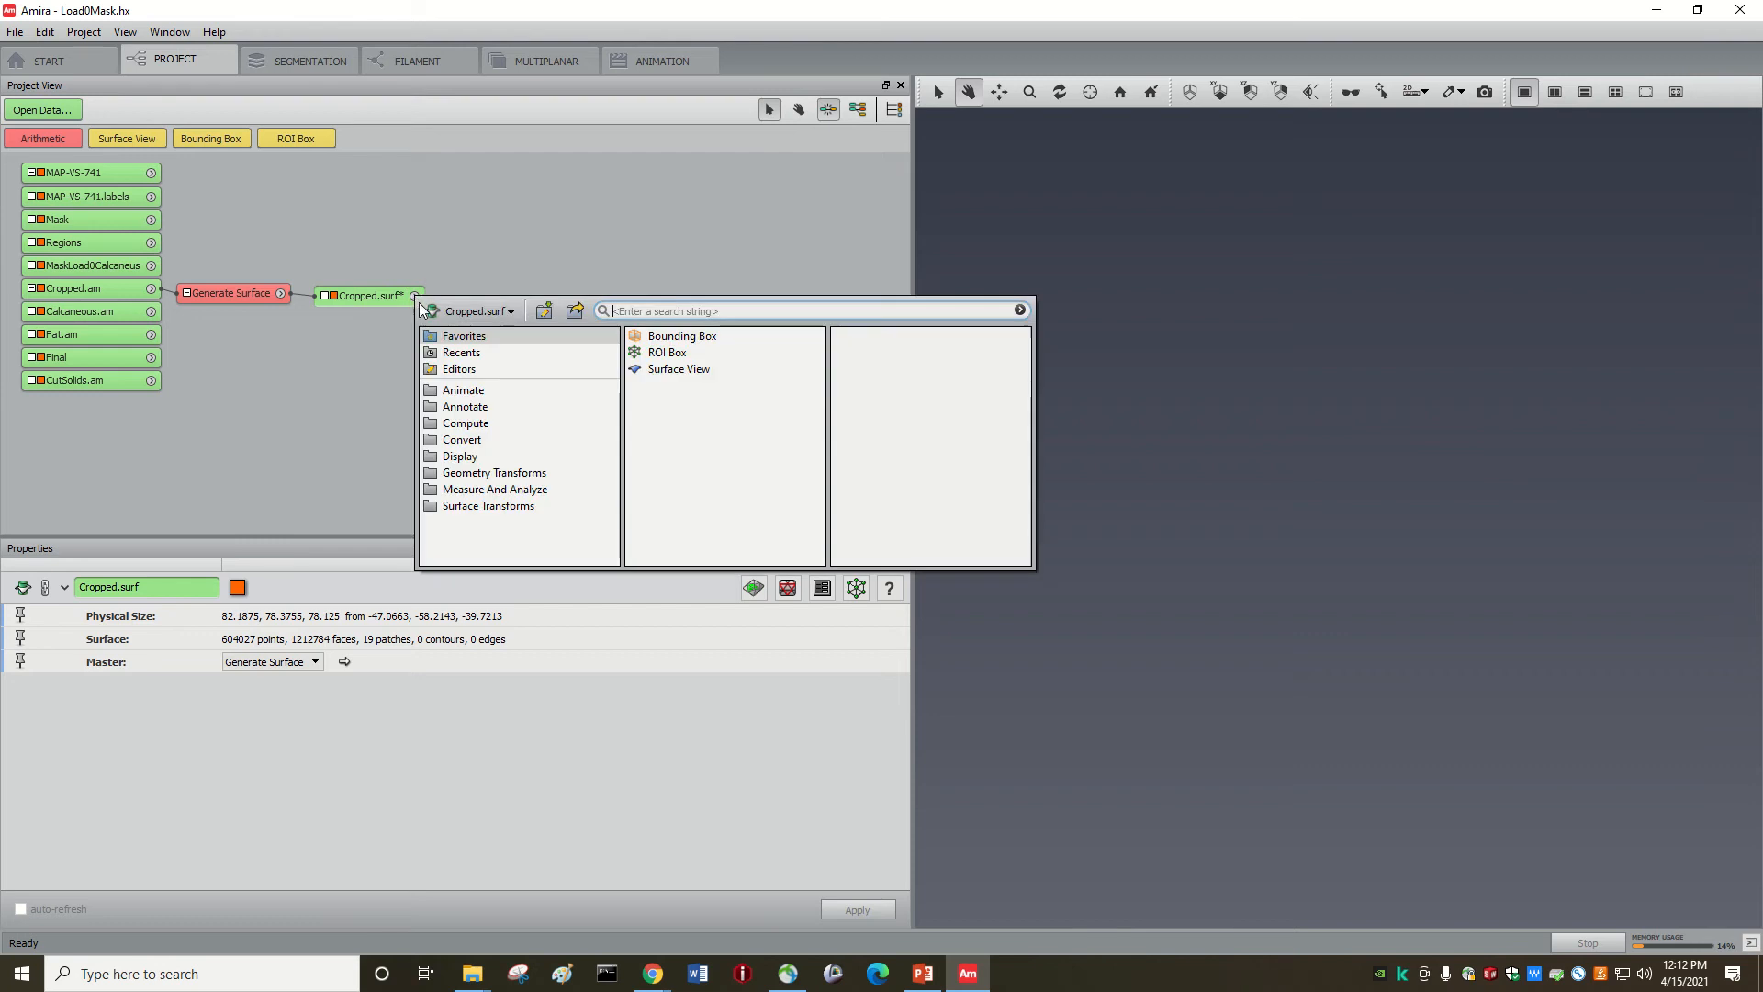
left_click(658, 370)
left_click(861, 444)
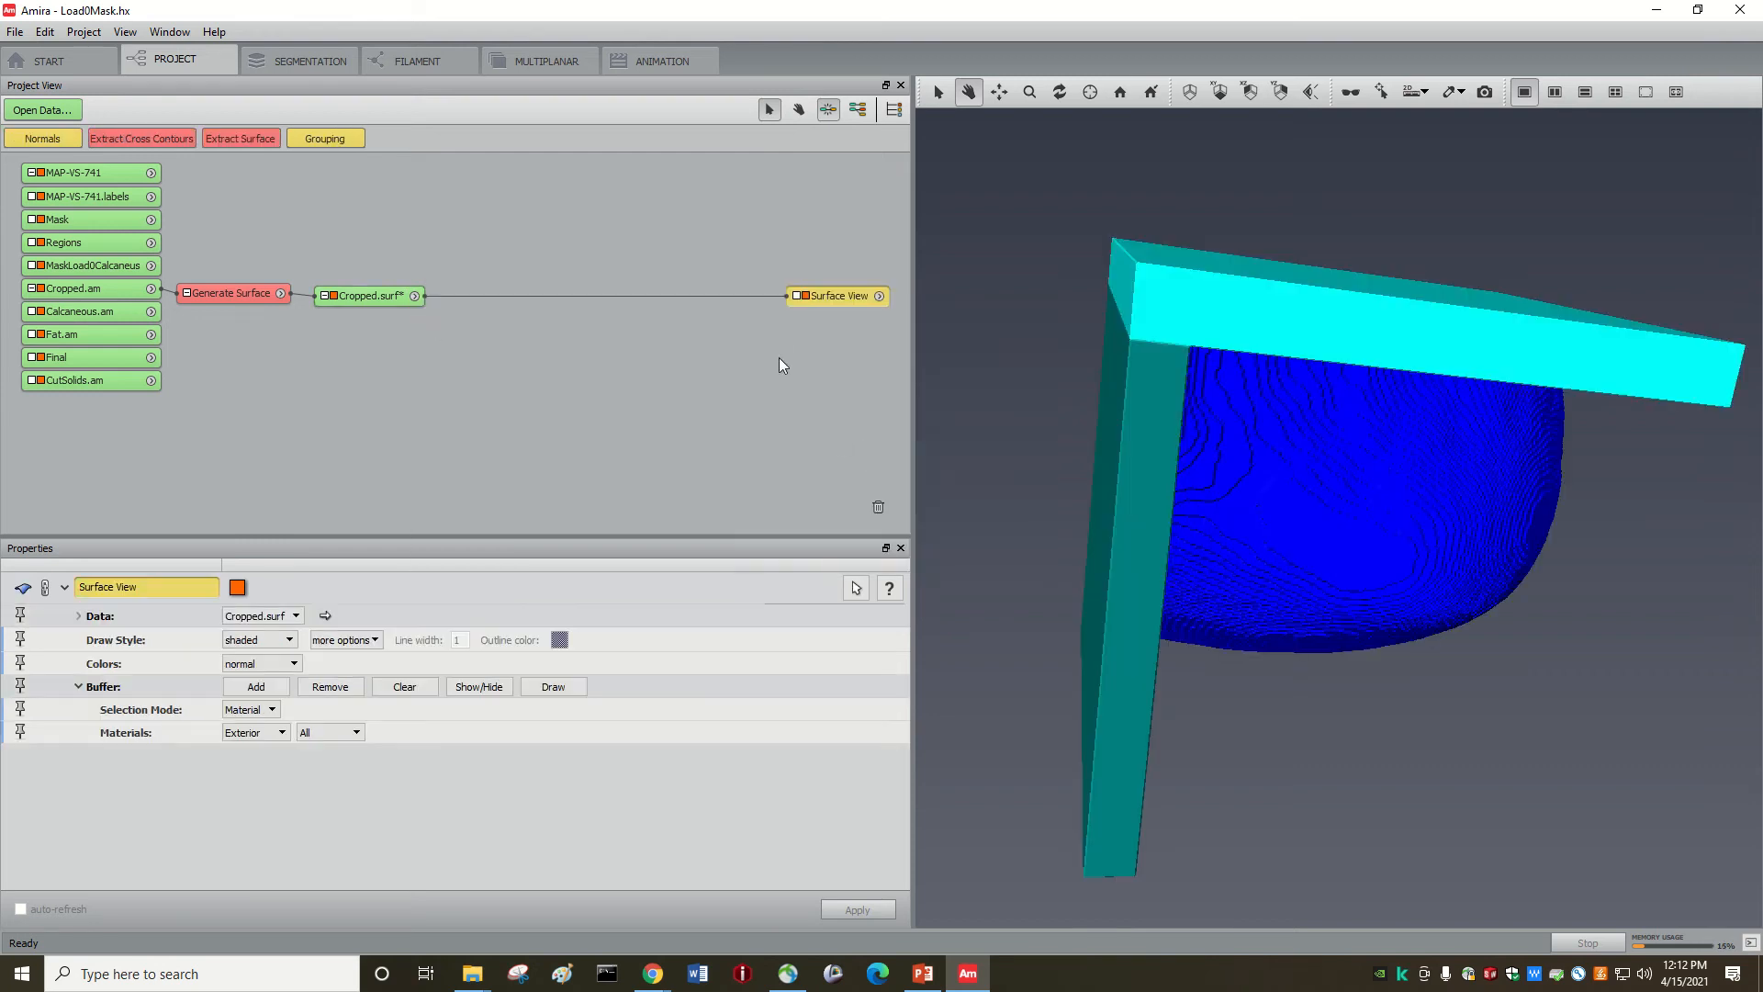
left_click_drag(843, 300, 530, 296)
left_click_drag(1496, 500, 1413, 556)
left_click_drag(1417, 660, 1221, 464)
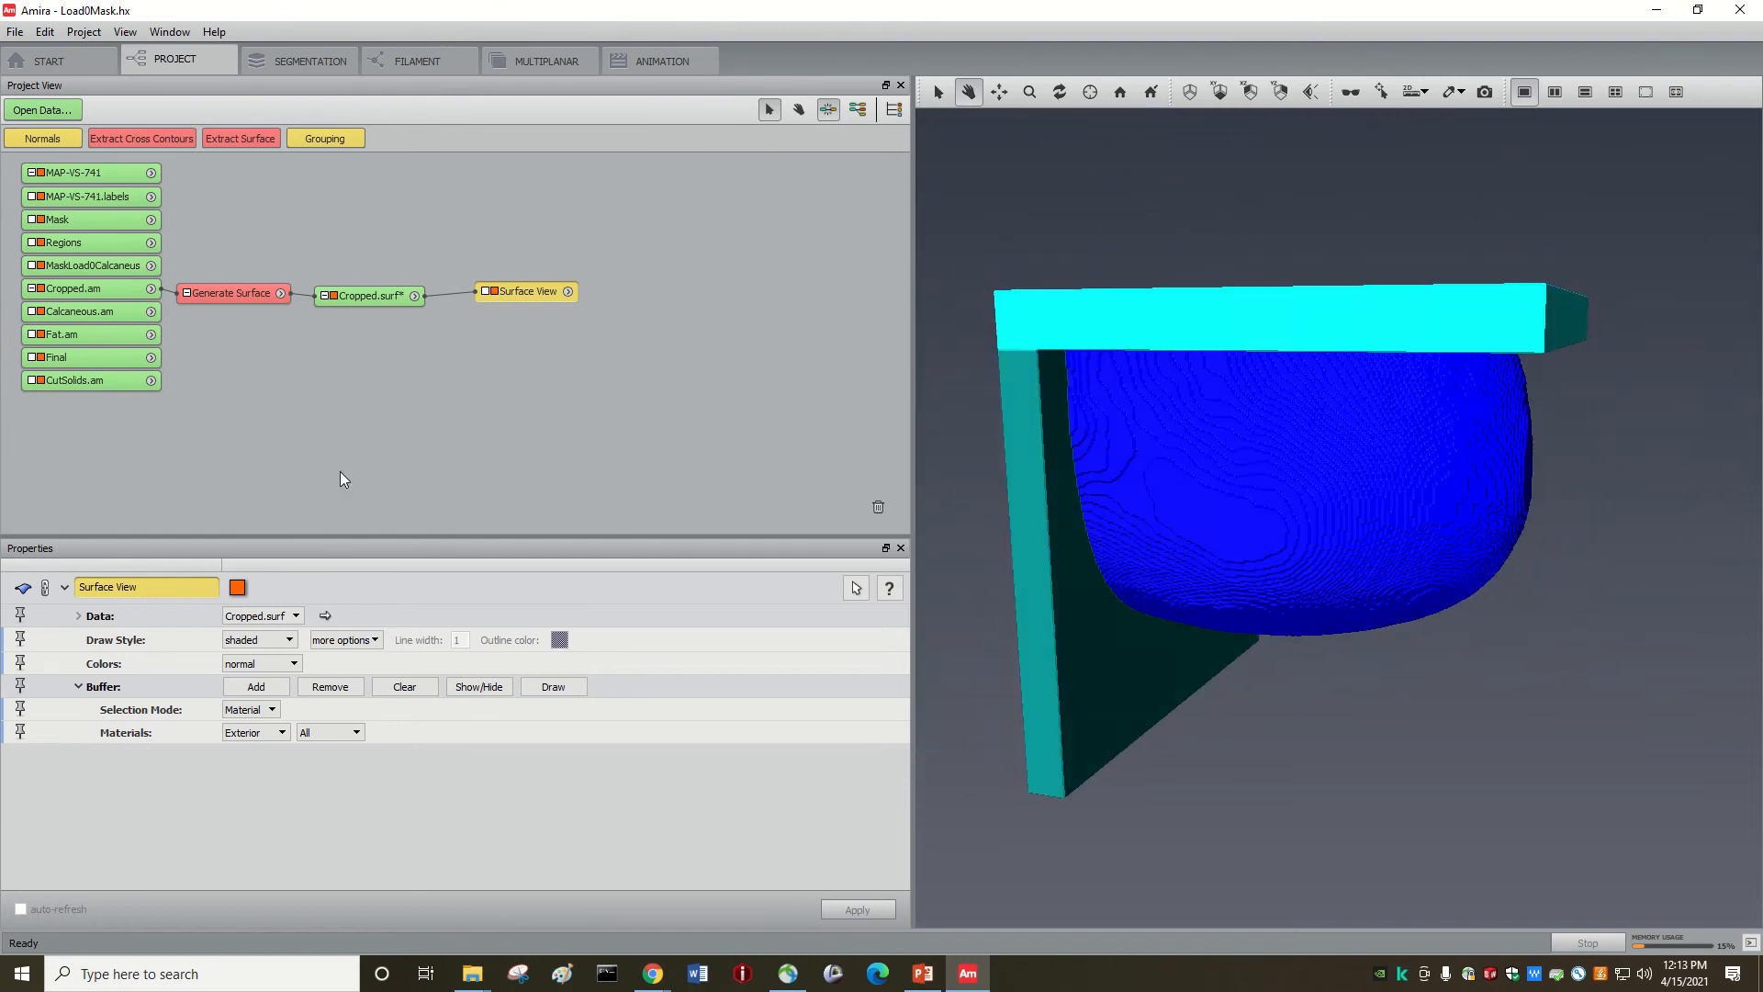
left_click(359, 296)
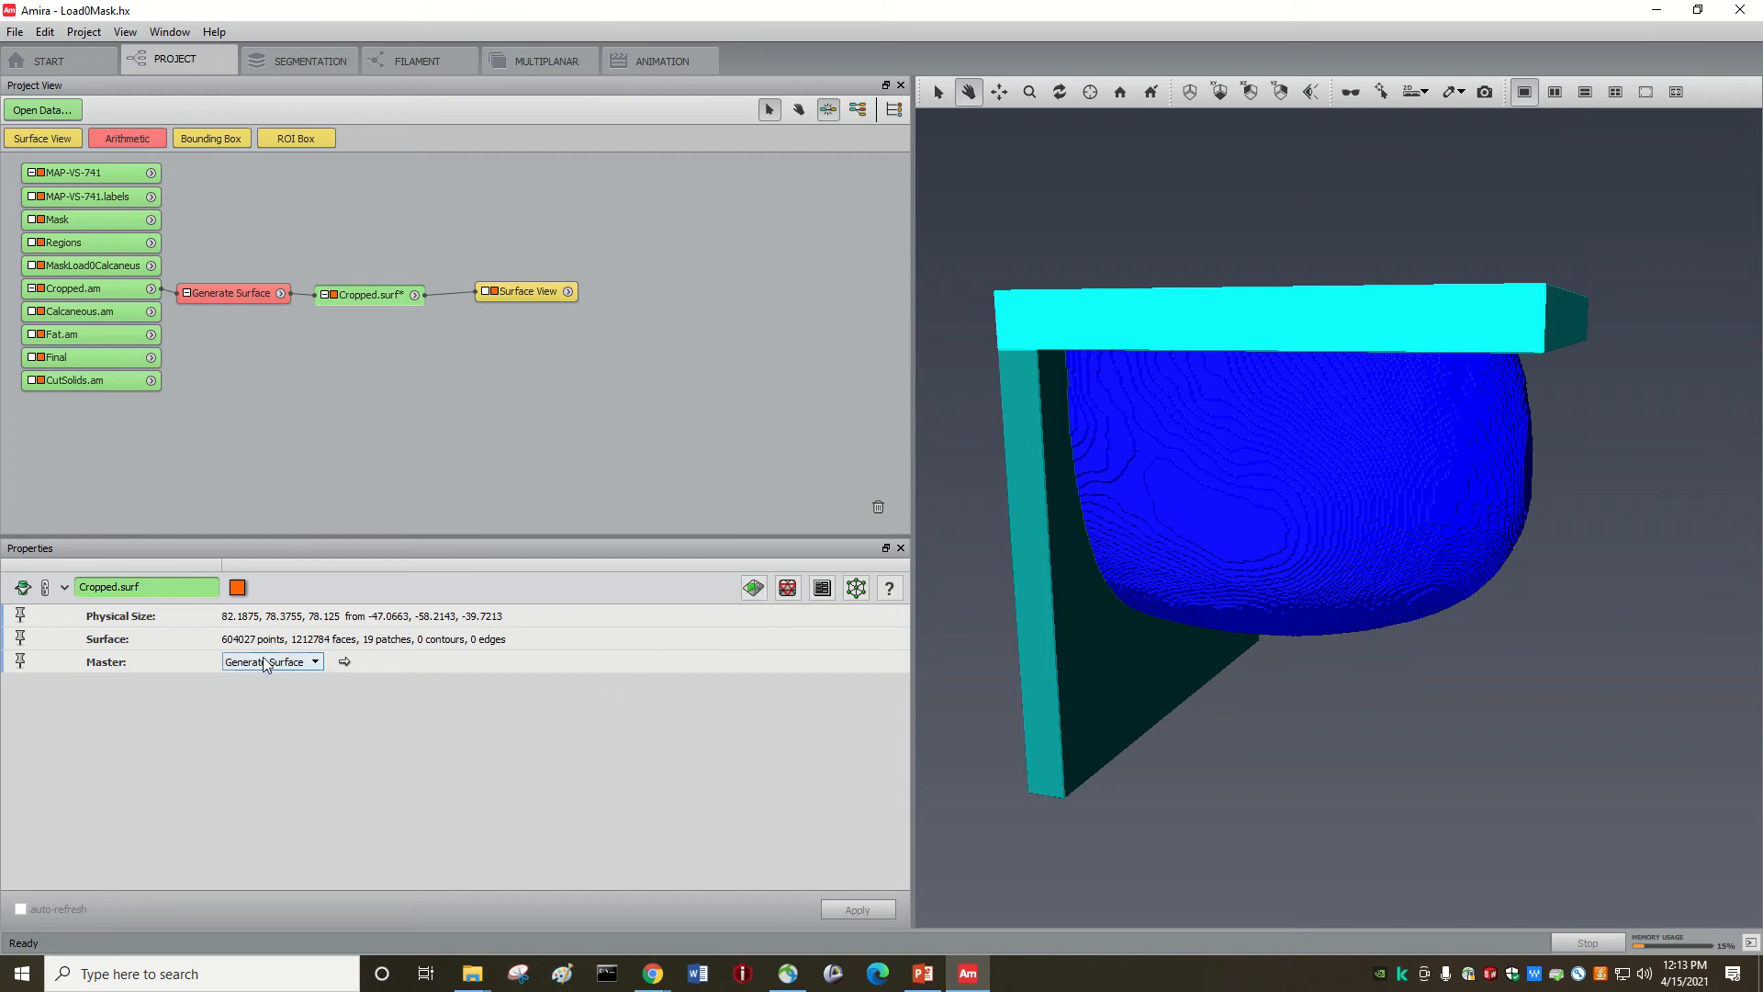
Step: Simplify Cropped.surf to a 100000-face target in fast mode, then orbit and zoom to inspect it
left_click(787, 588)
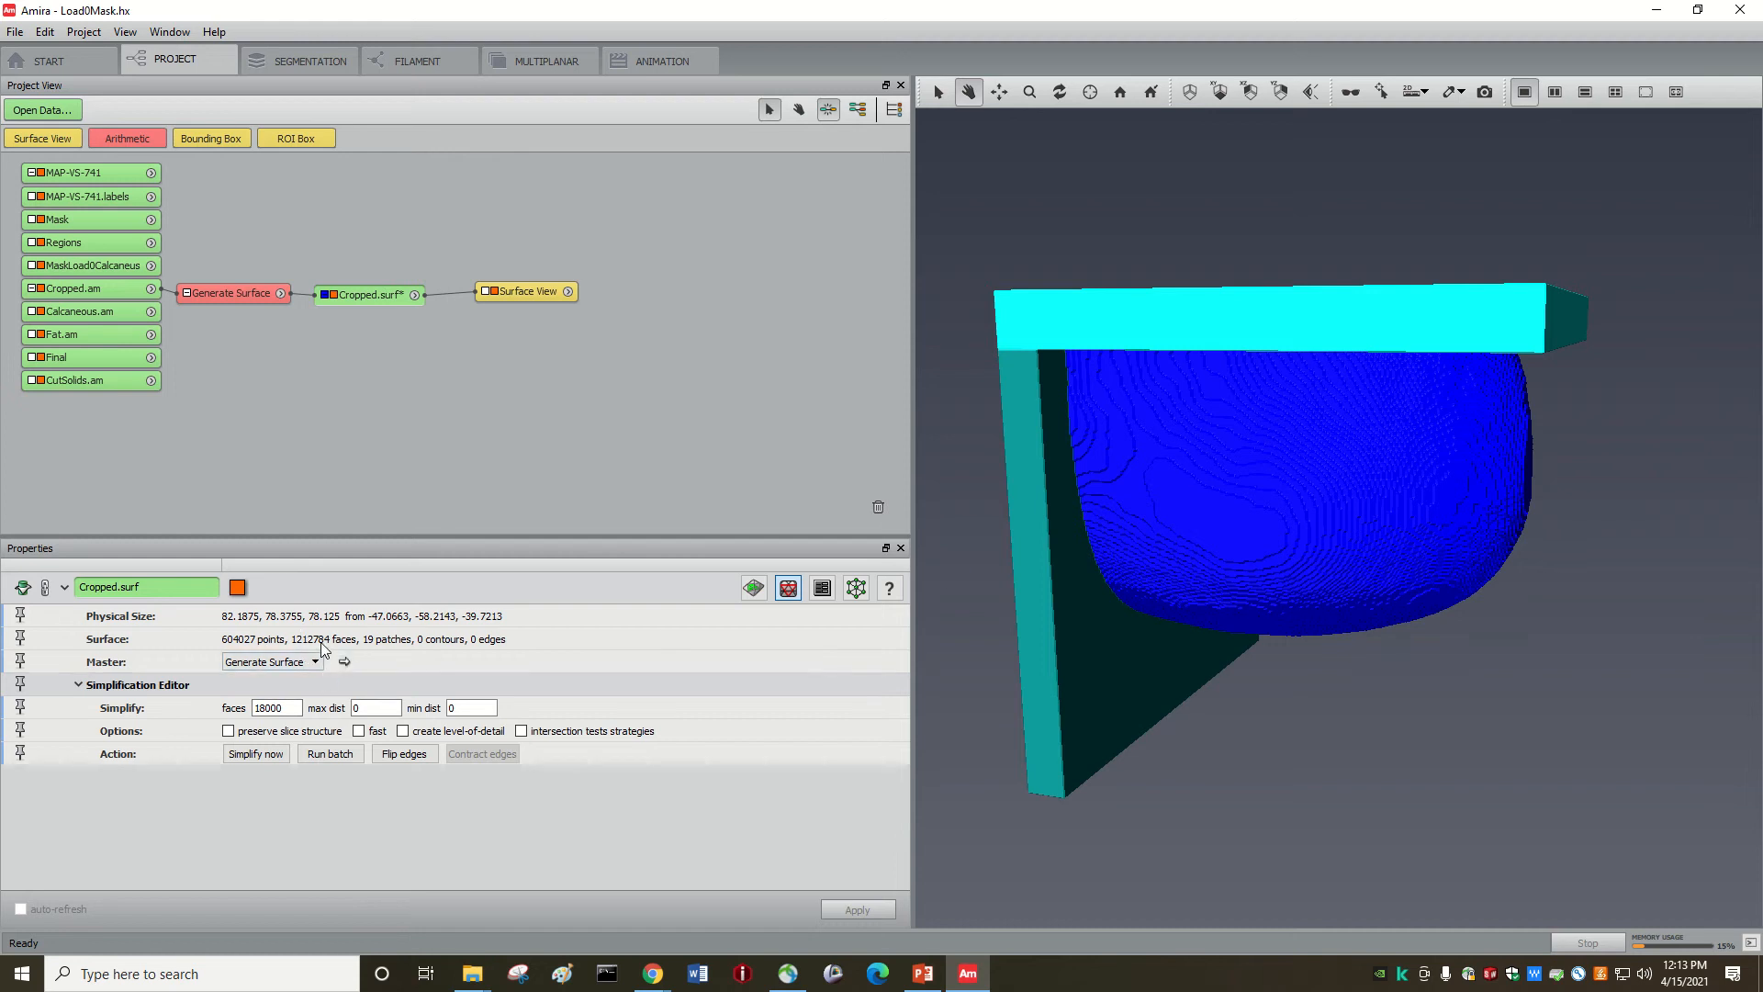
double_click(275, 709)
type("1")
left_click(359, 732)
left_click(262, 763)
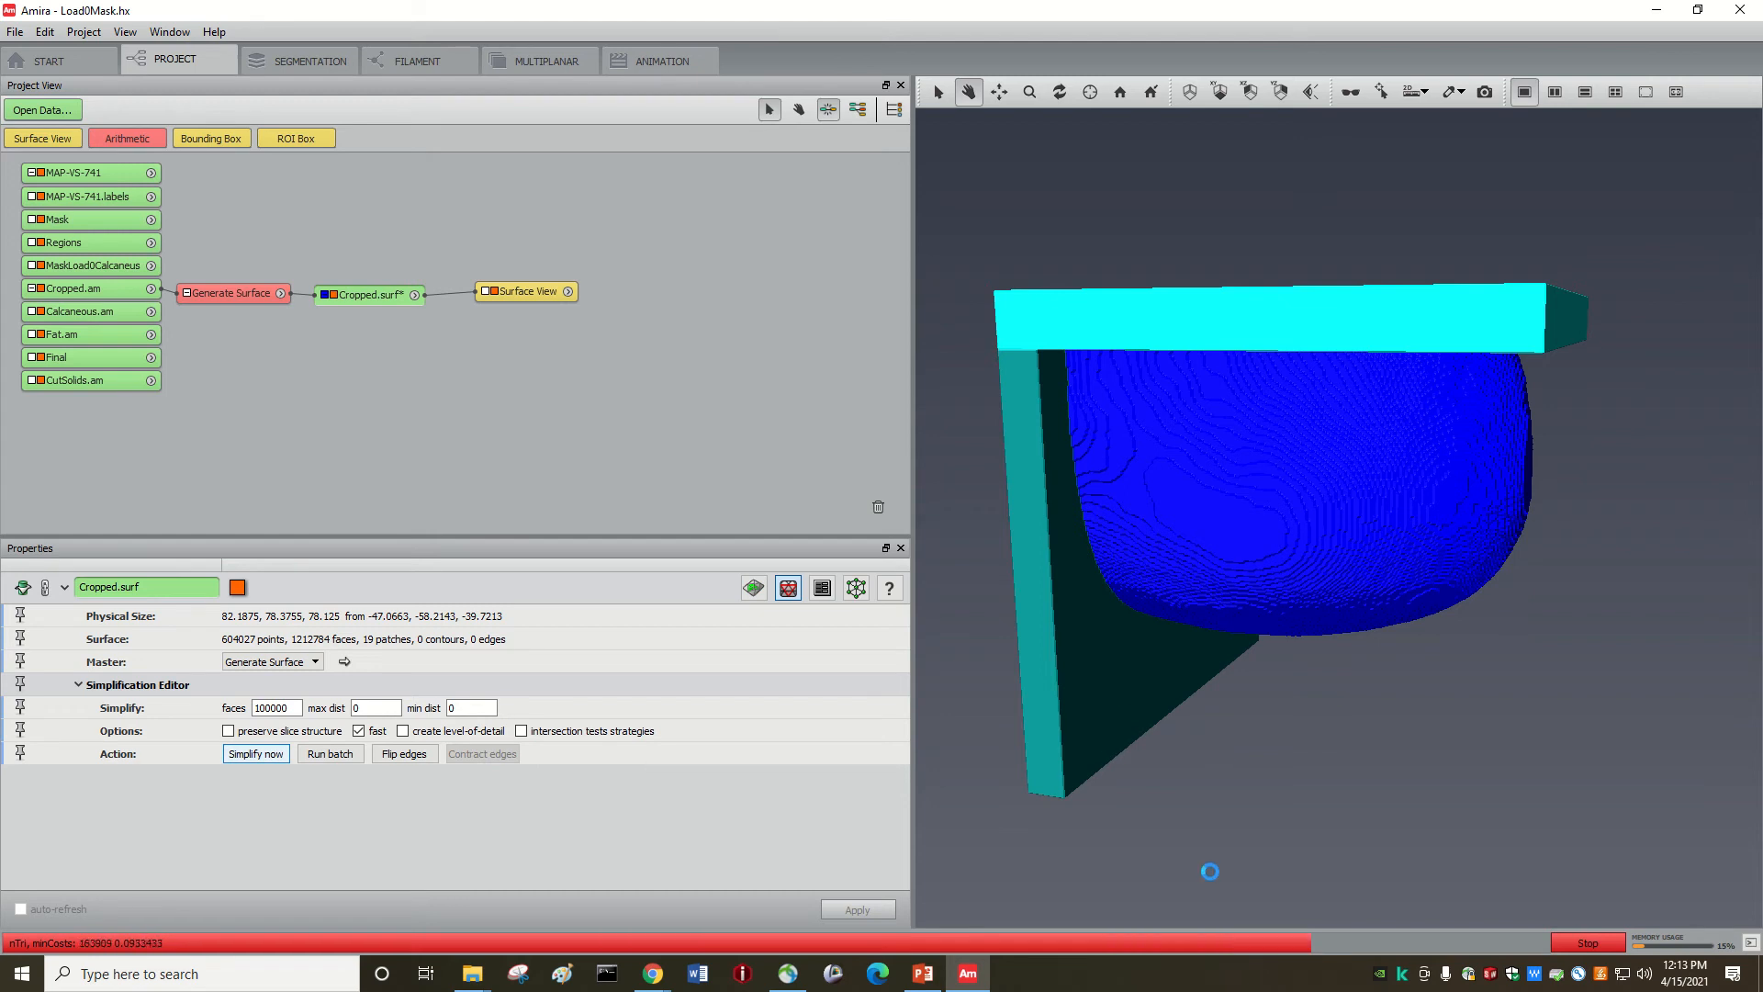
left_click_drag(1220, 598, 1239, 524)
left_click_drag(1276, 377, 1276, 417)
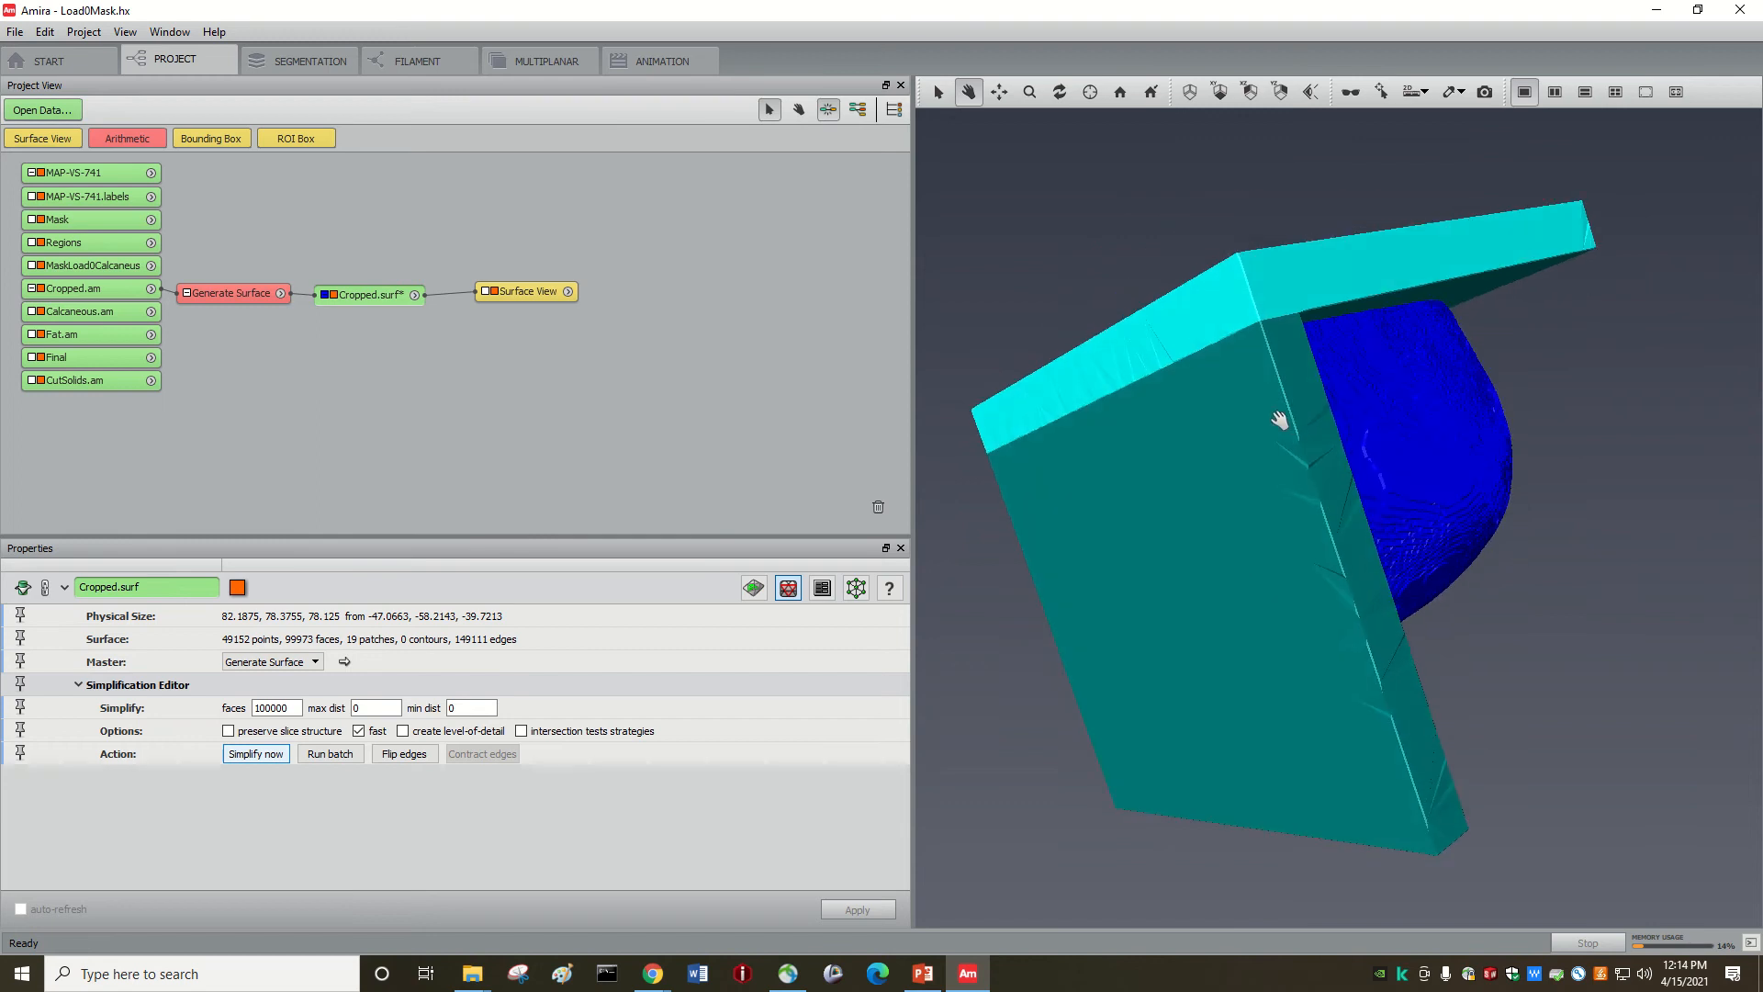
left_click_drag(1141, 361, 1262, 439)
scroll(1279, 405, "up", 5)
scroll(1240, 446, "down", 5)
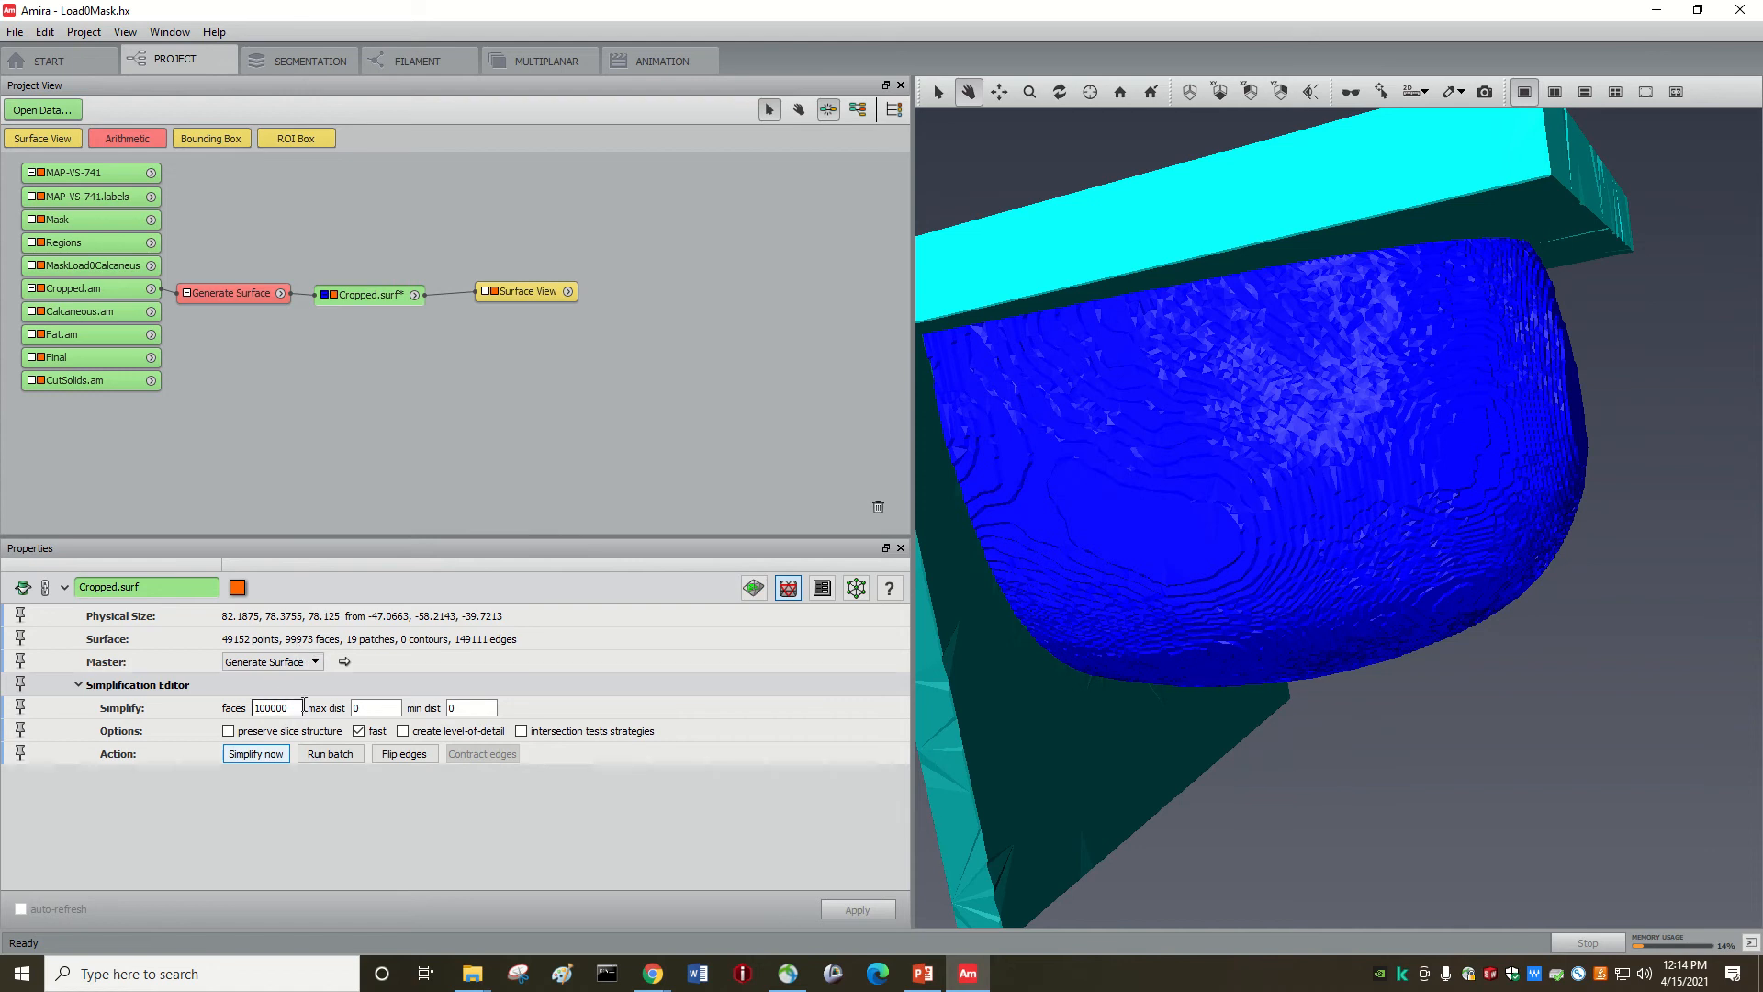
left_click_drag(1154, 591, 1203, 496)
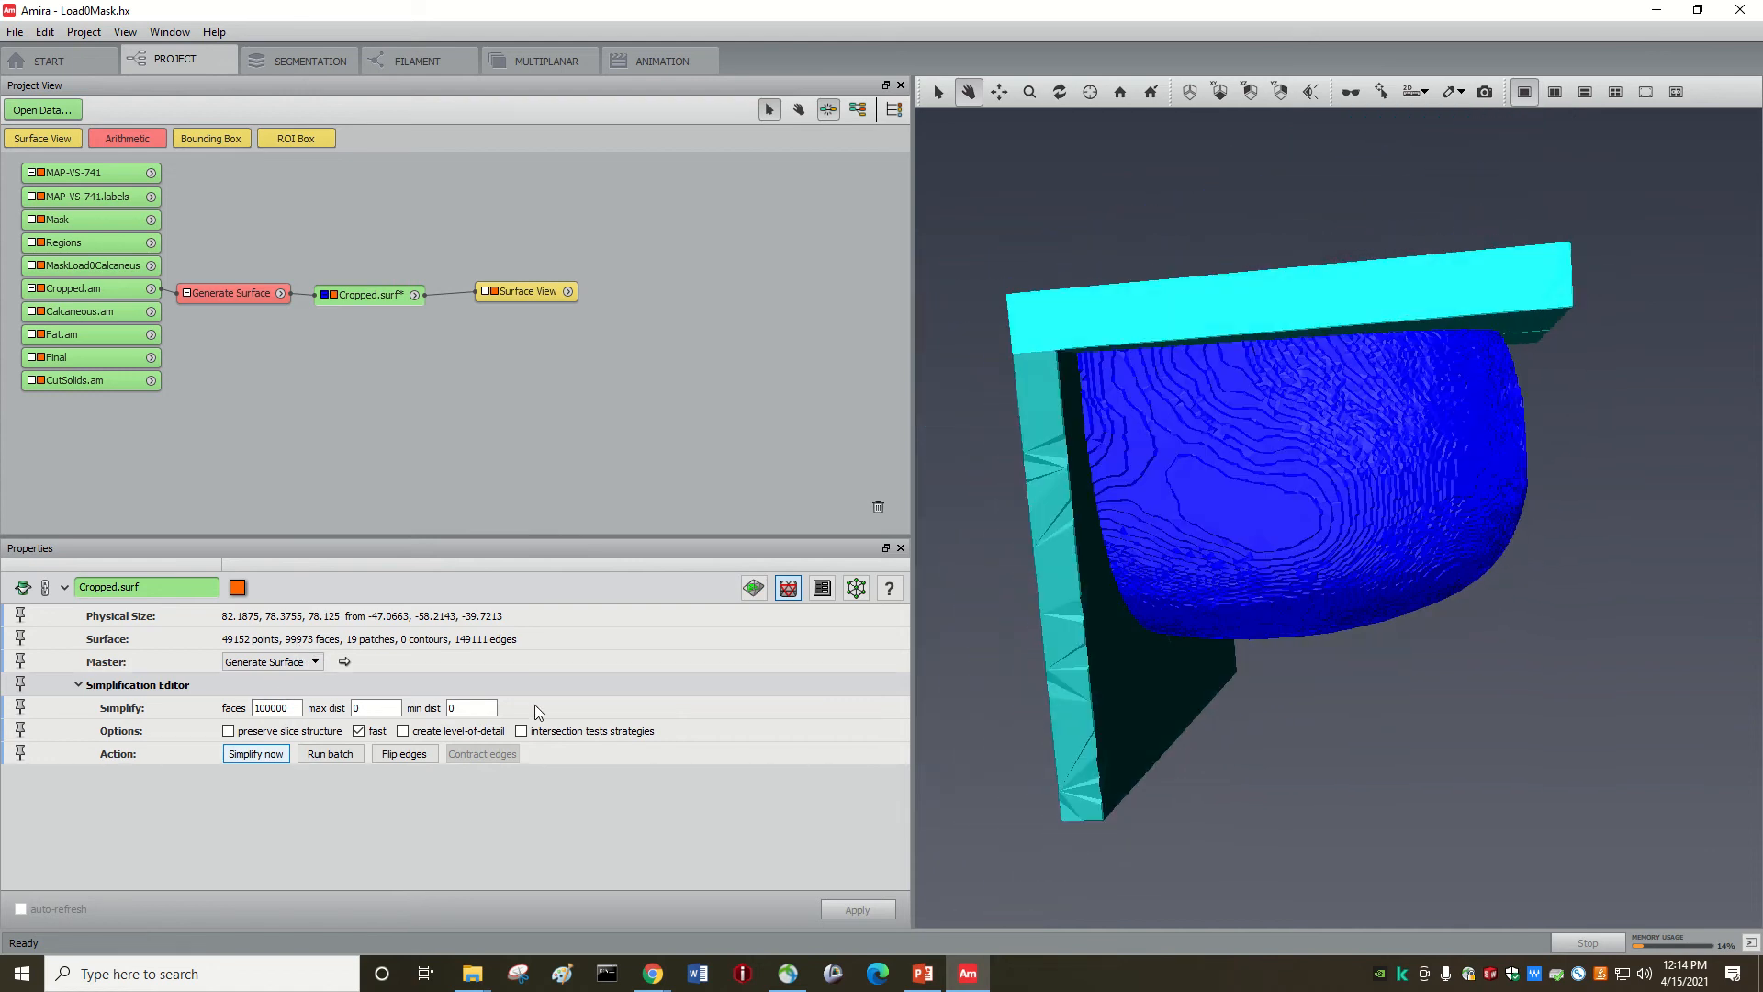
Step: Open the Surface Editor to show the mesh triangles, orbit the mesh, and open Surface > Edit
left_click(753, 588)
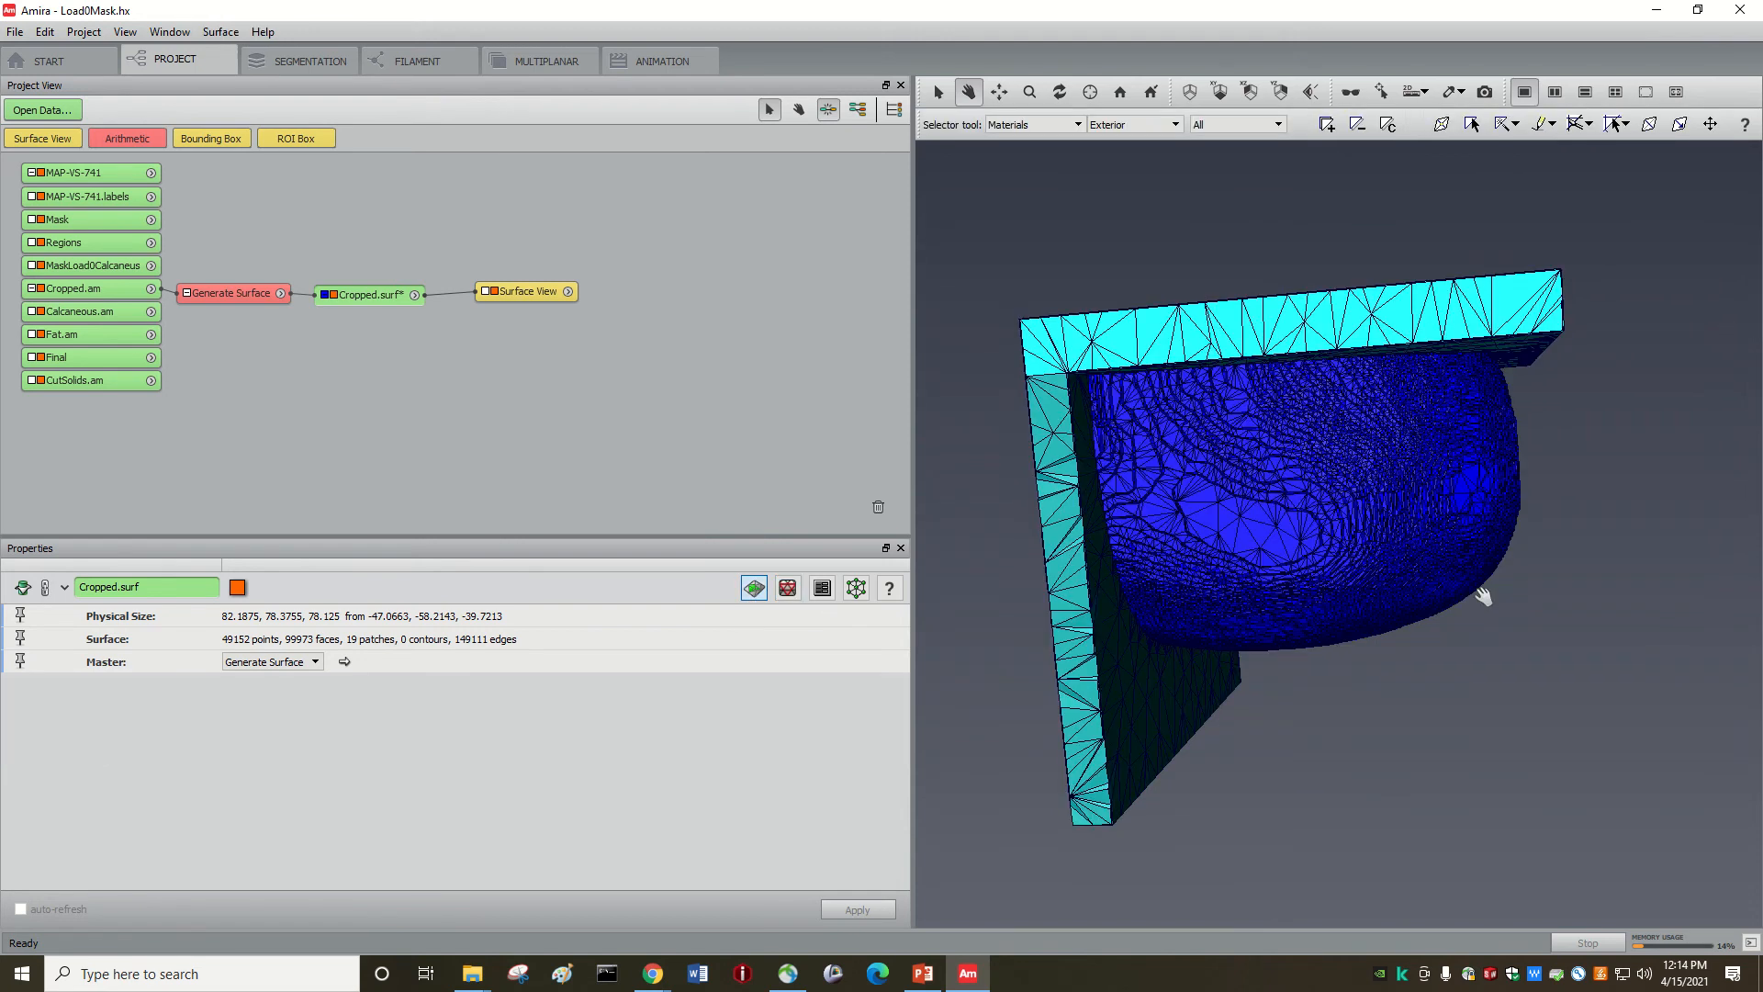
left_click_drag(1483, 595, 1254, 482)
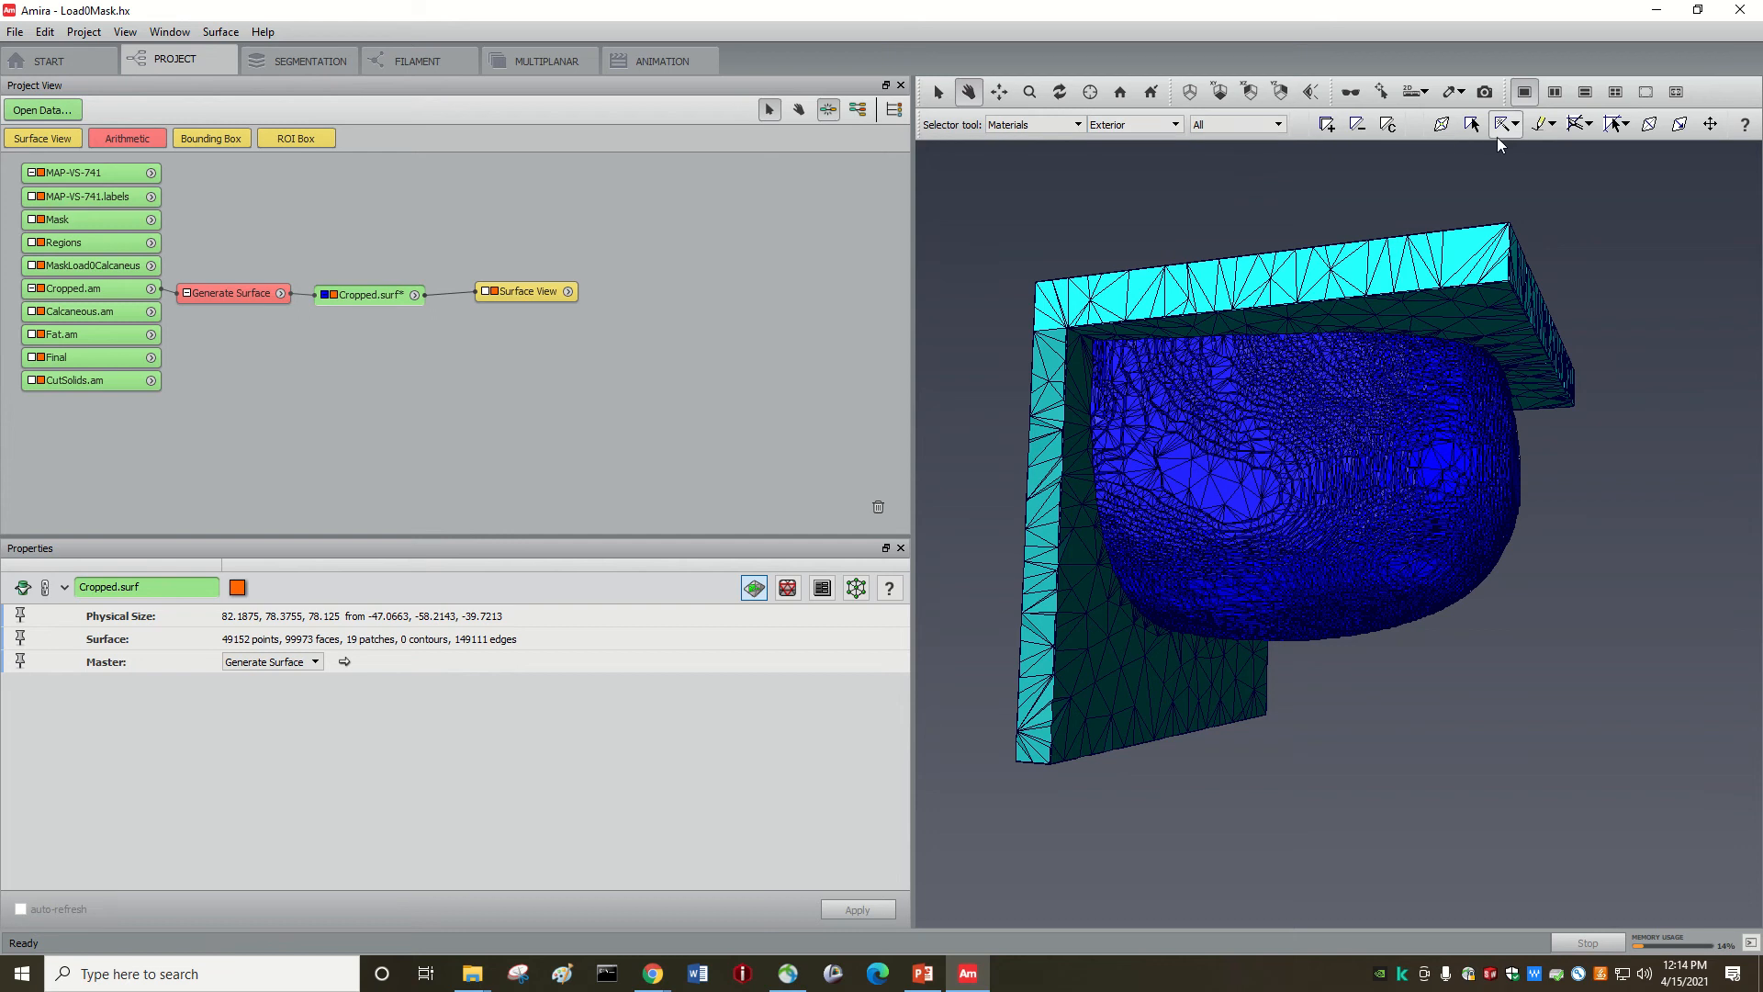
mouse_move(1230, 501)
left_mouse_down()
mouse_move(1283, 491)
mouse_move(1334, 398)
mouse_move(1309, 608)
mouse_move(1231, 508)
left_mouse_up()
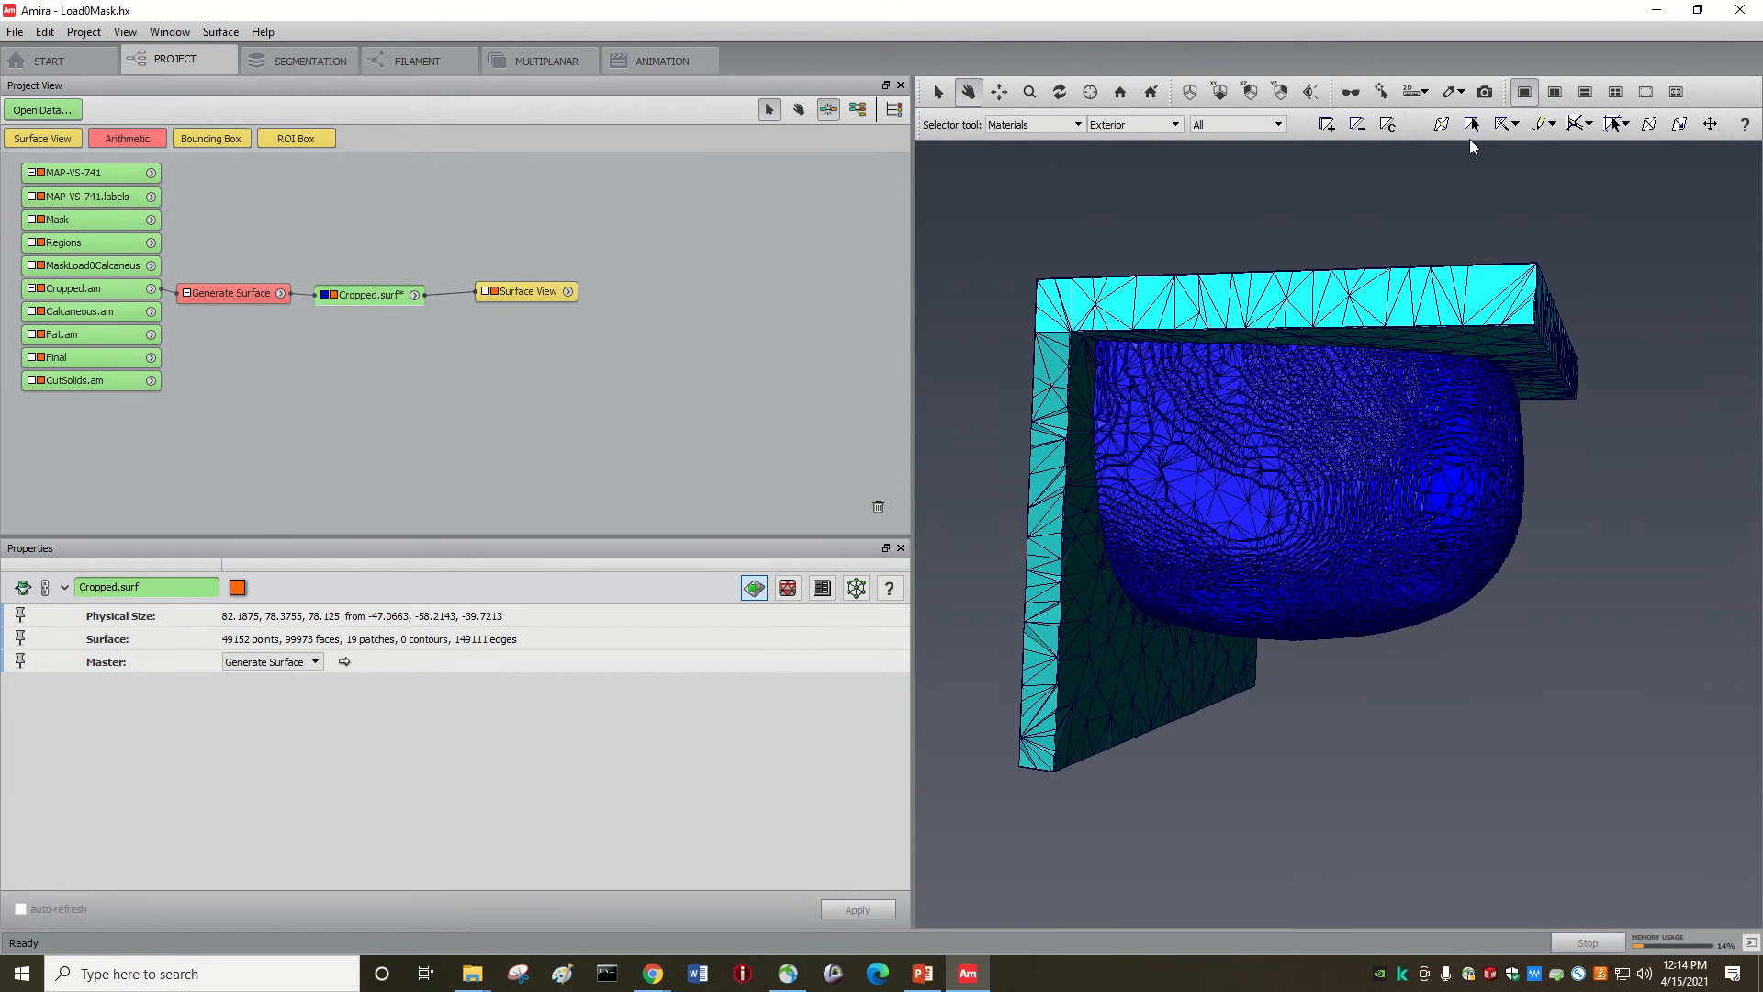
left_click_drag(1196, 395, 1181, 425)
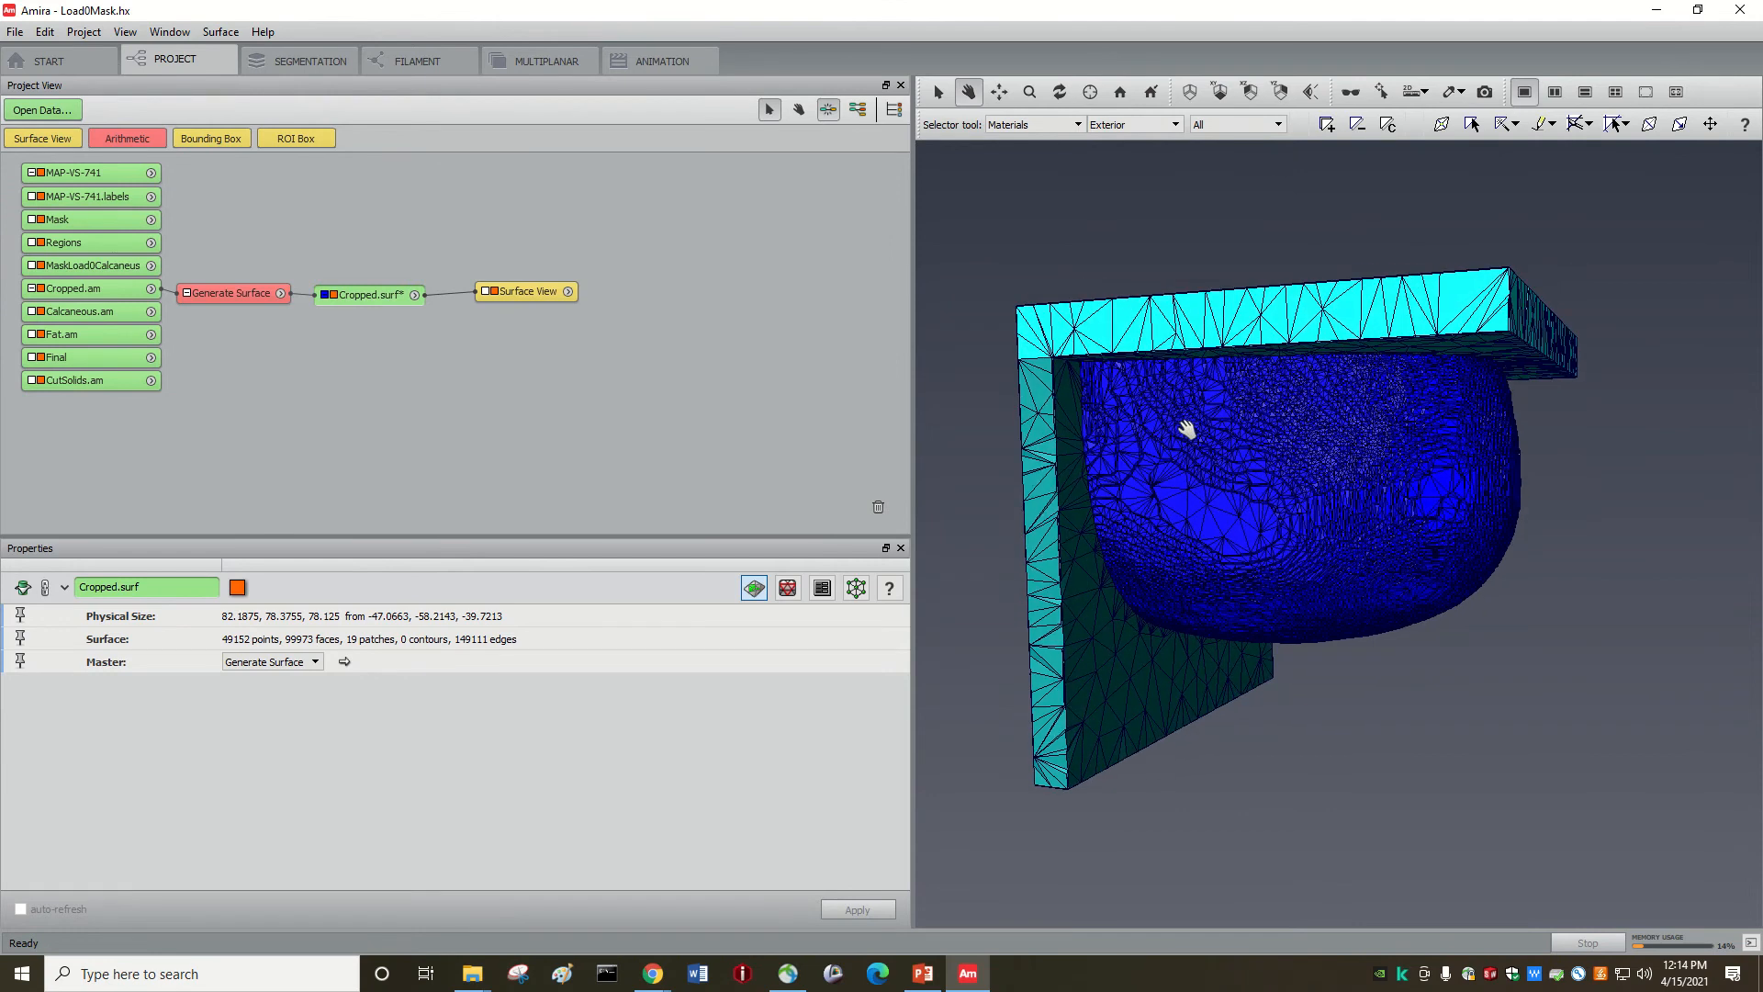
left_click(221, 34)
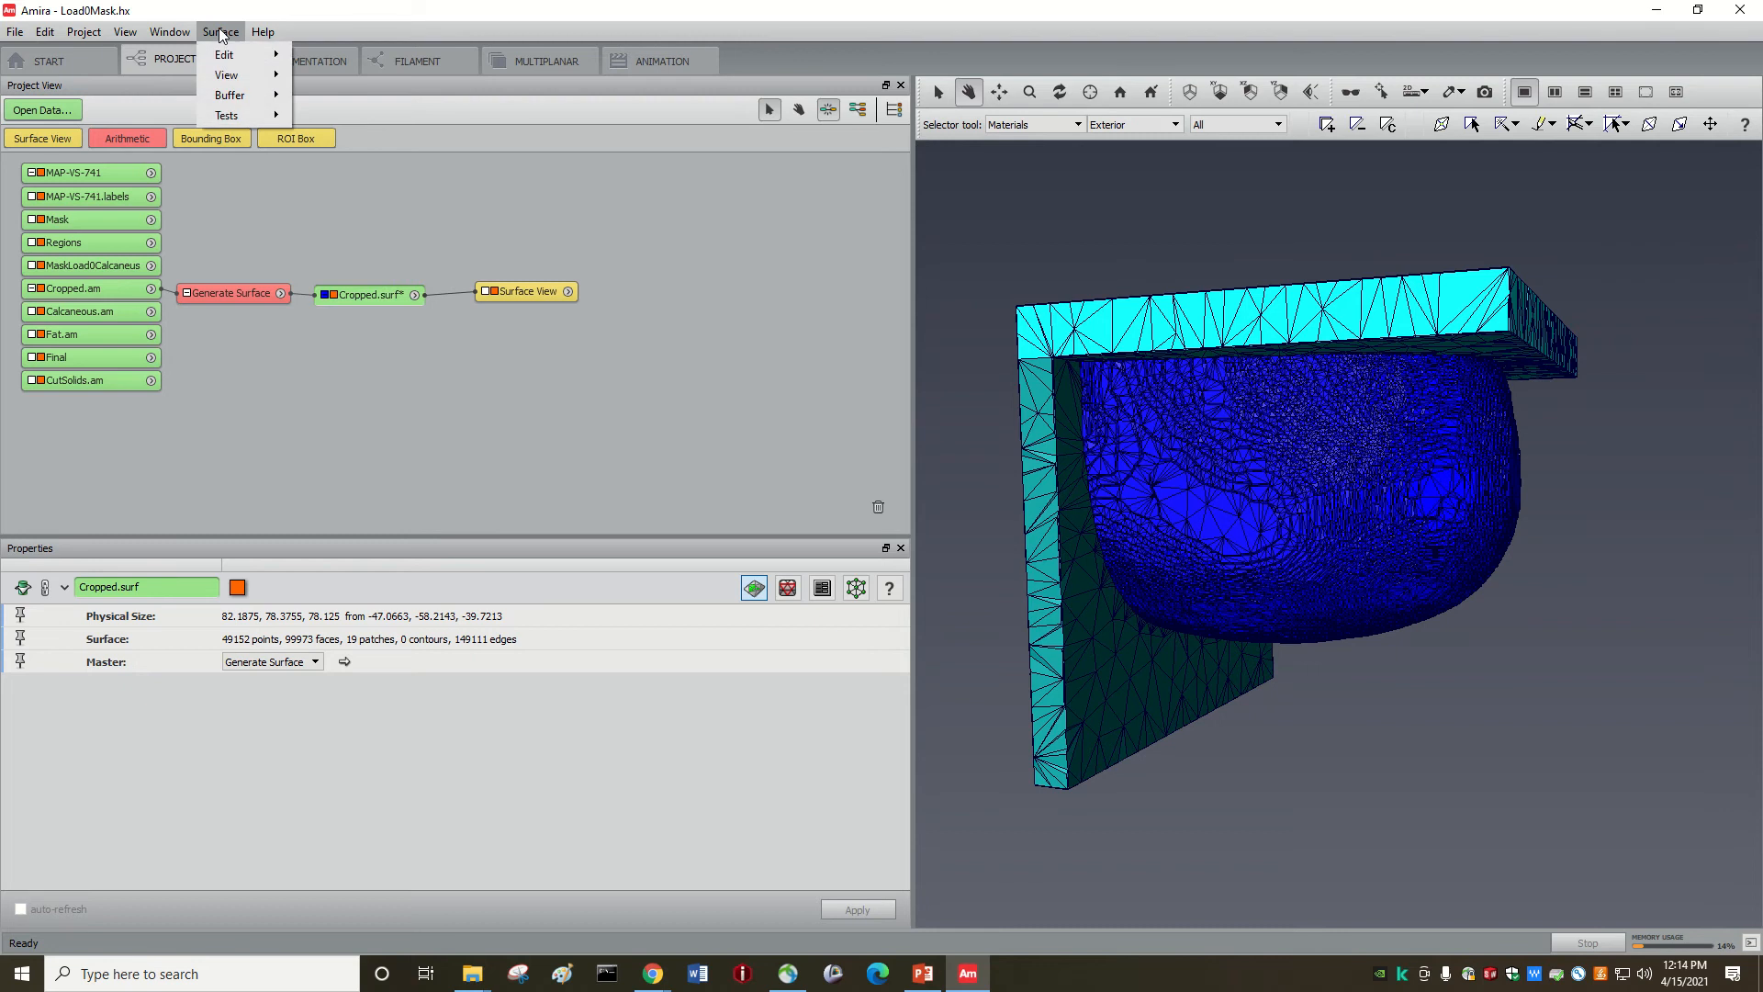
mouse_move(232, 59)
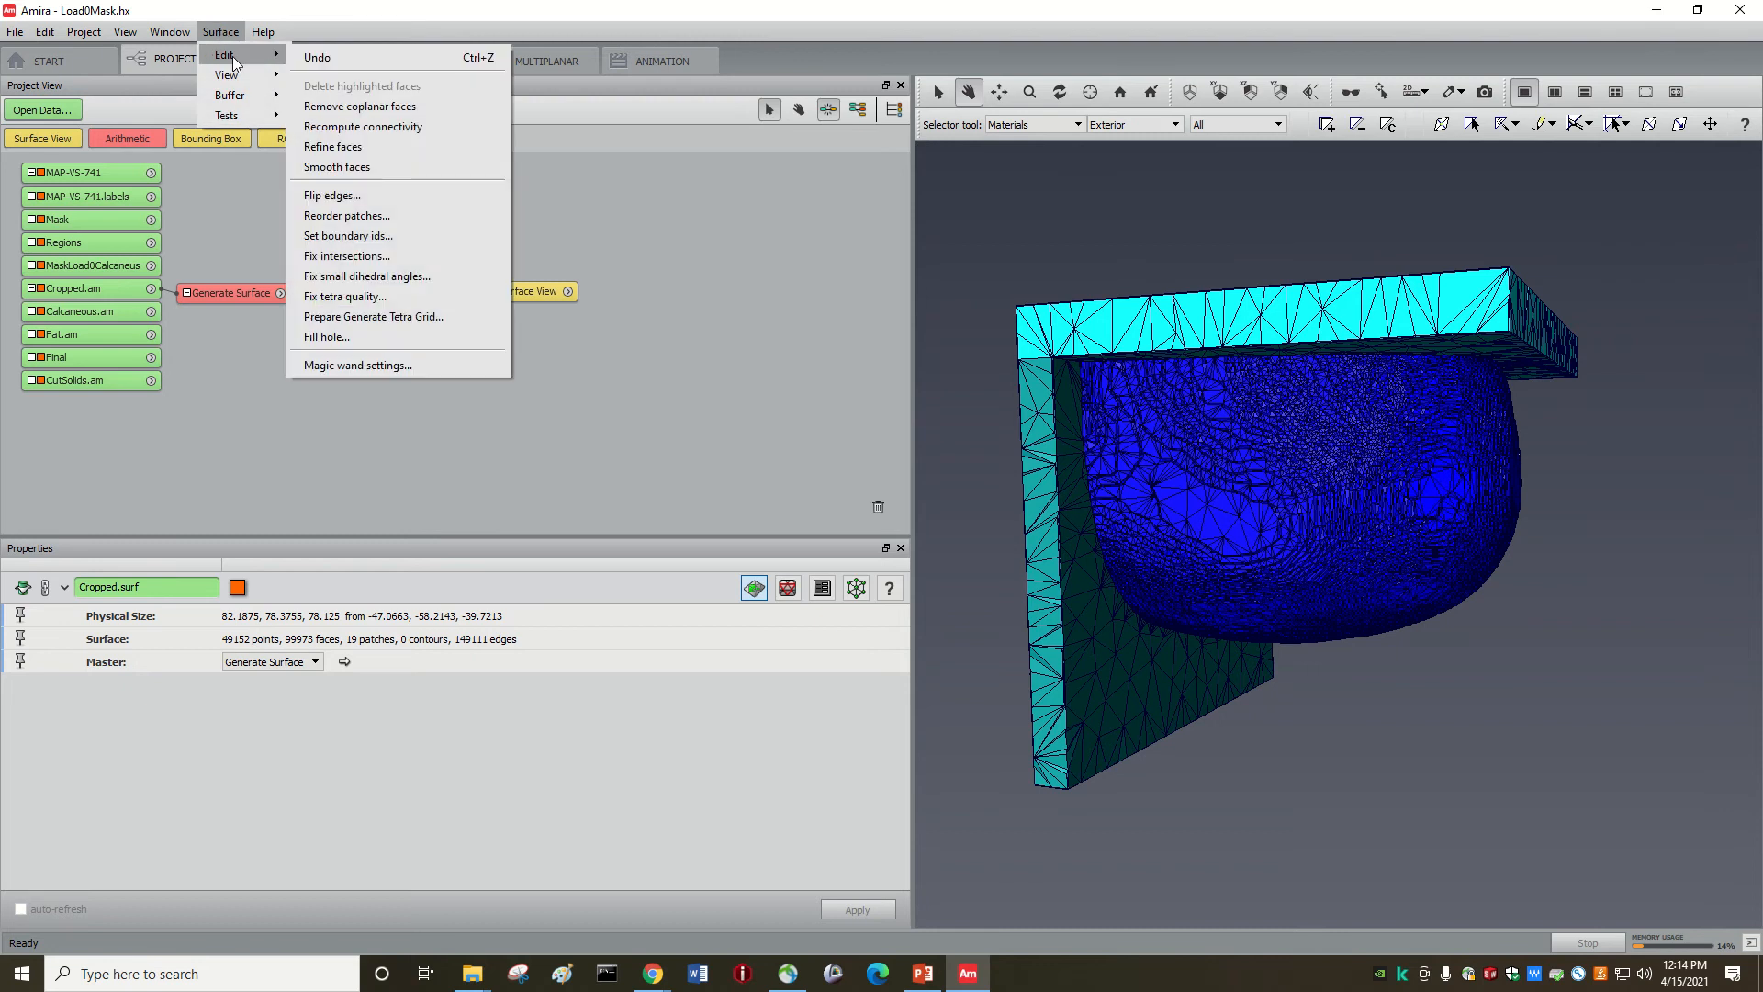
Step: Apply Smooth faces to the simplified mesh twice
left_click(350, 169)
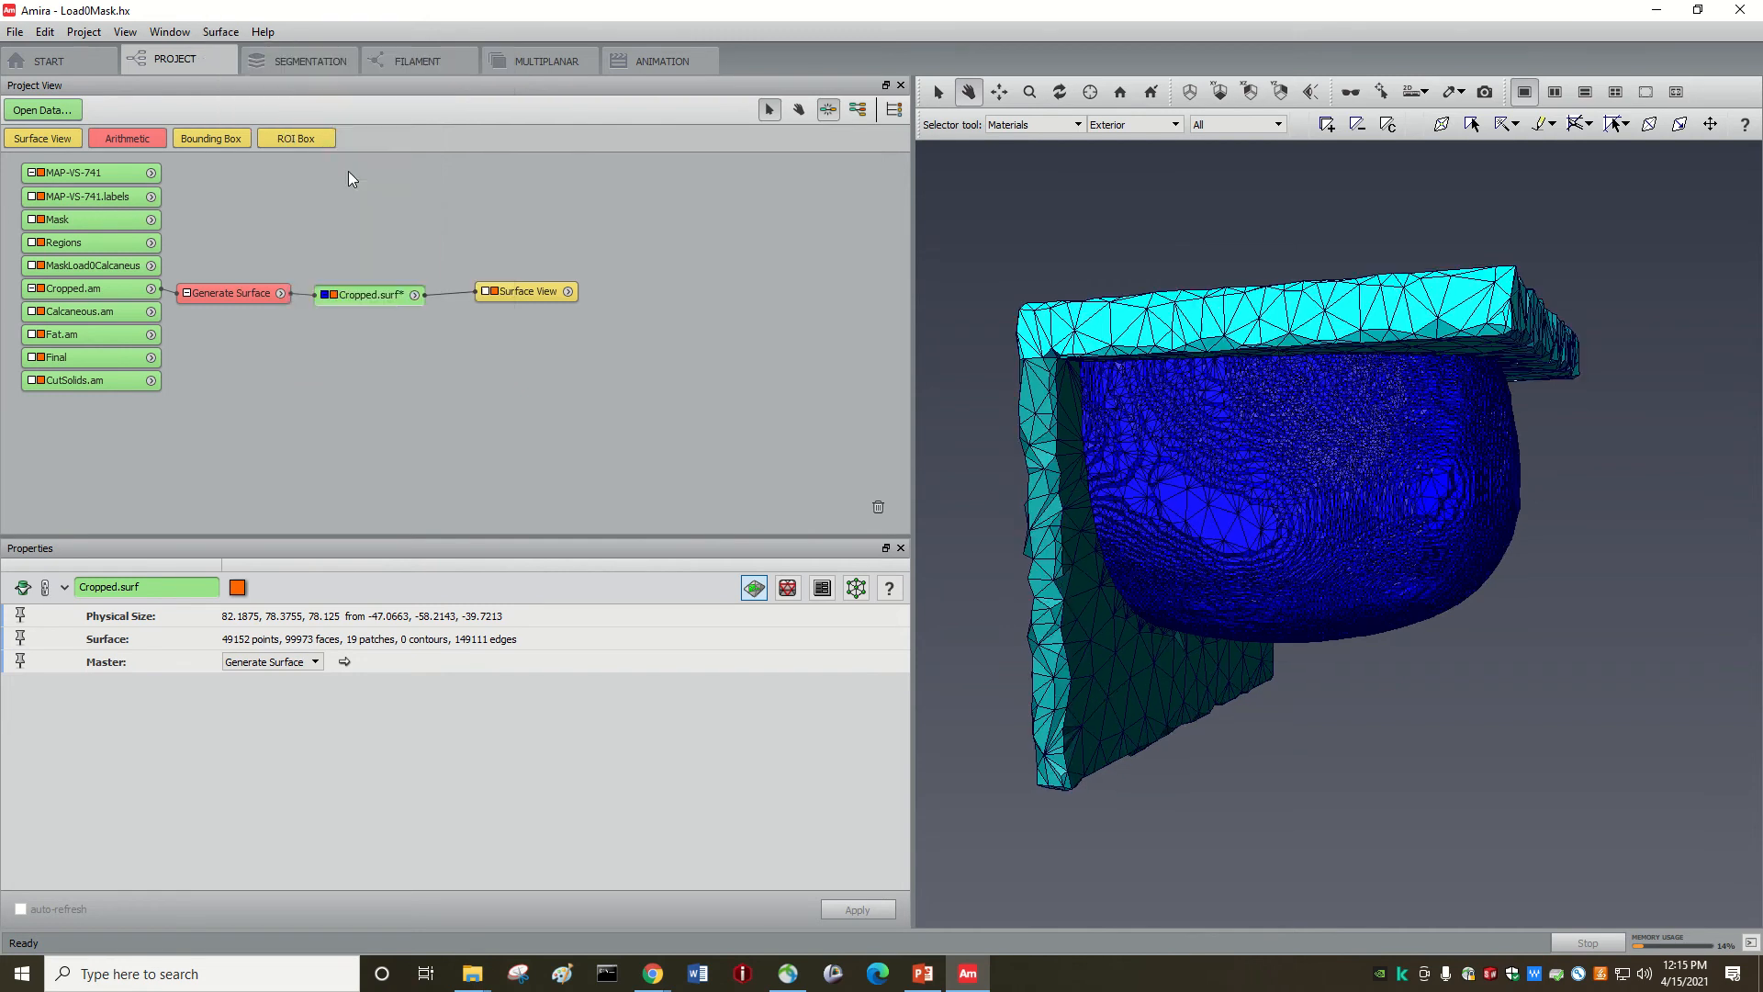
left_click(228, 37)
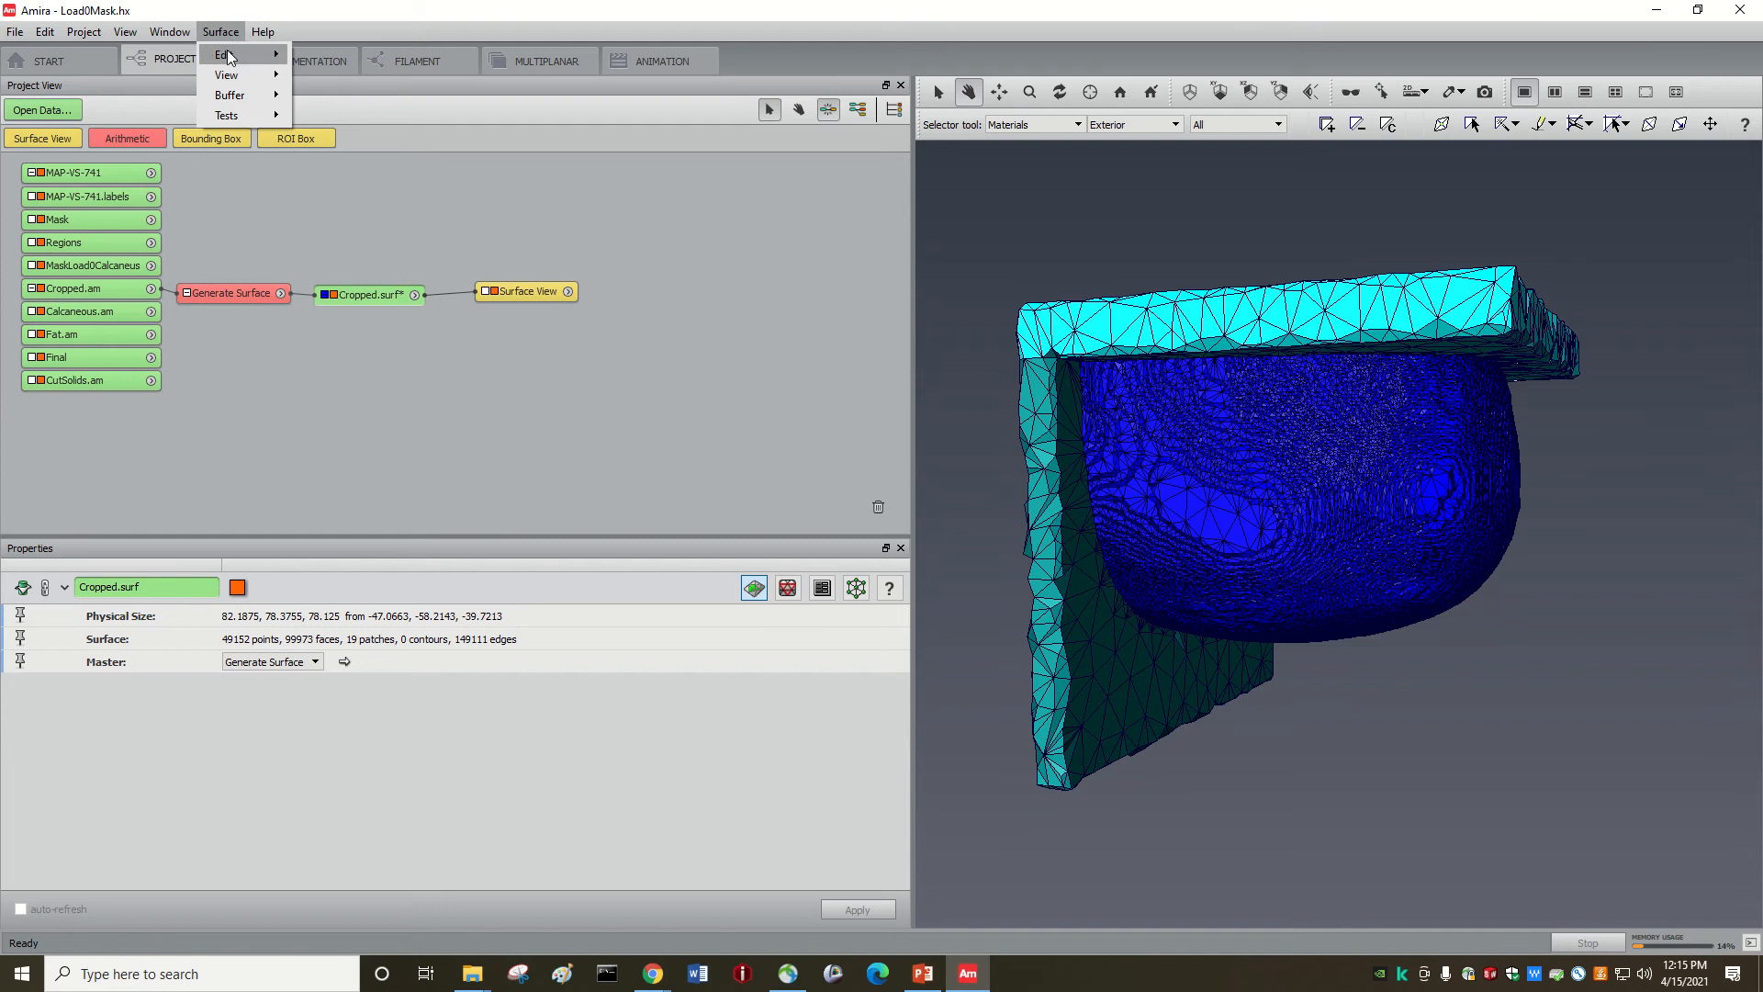
mouse_move(228, 53)
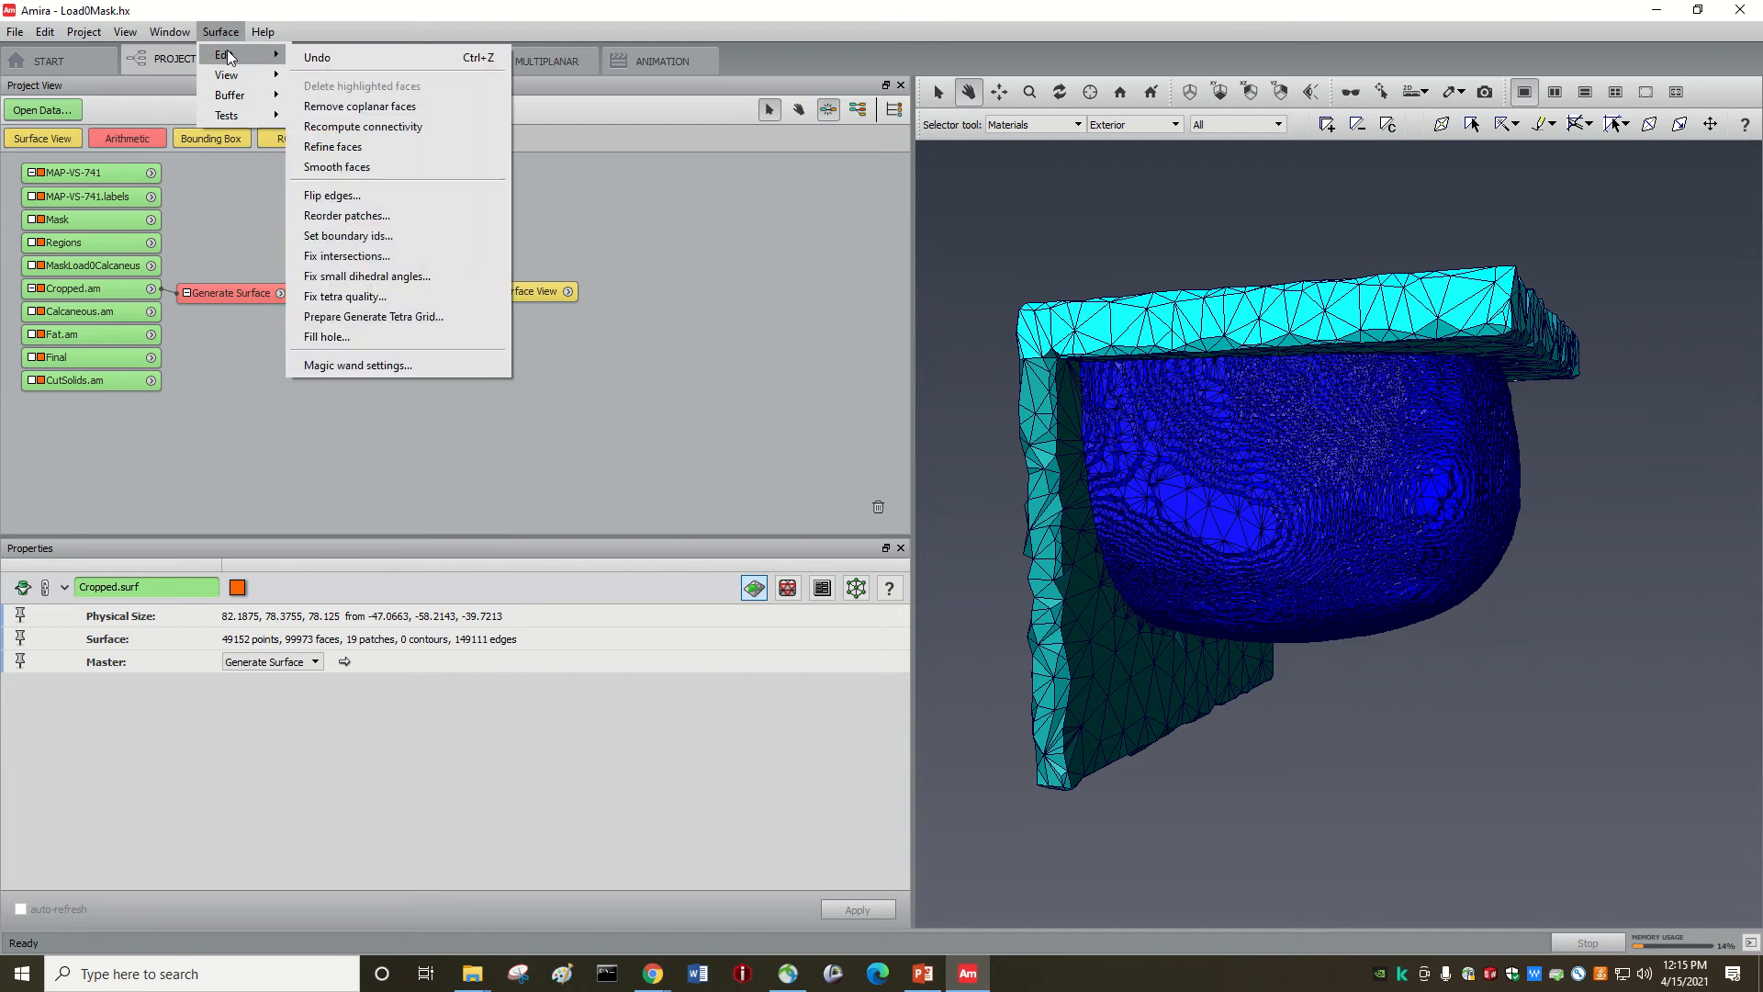
left_click(358, 169)
Step: Orbit the smoothed mesh from several angles, then bring up Surface > Edit again
left_click_drag(1287, 523, 1276, 606)
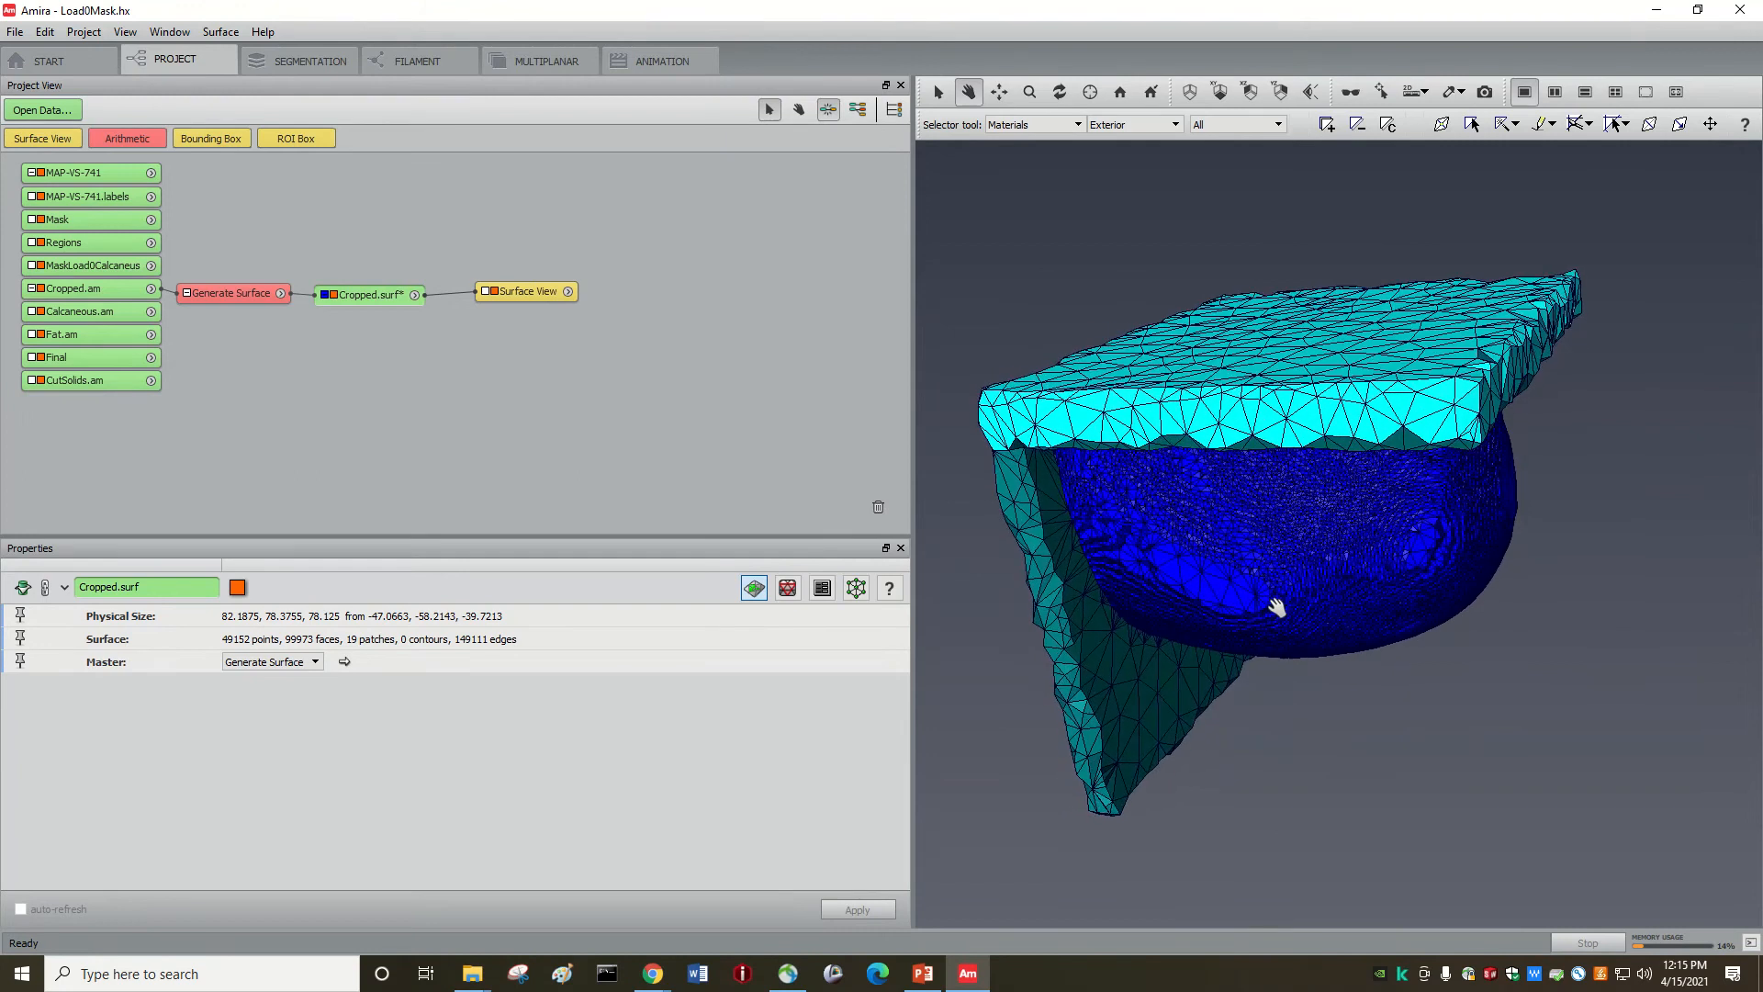
left_click_drag(1366, 441, 1360, 379)
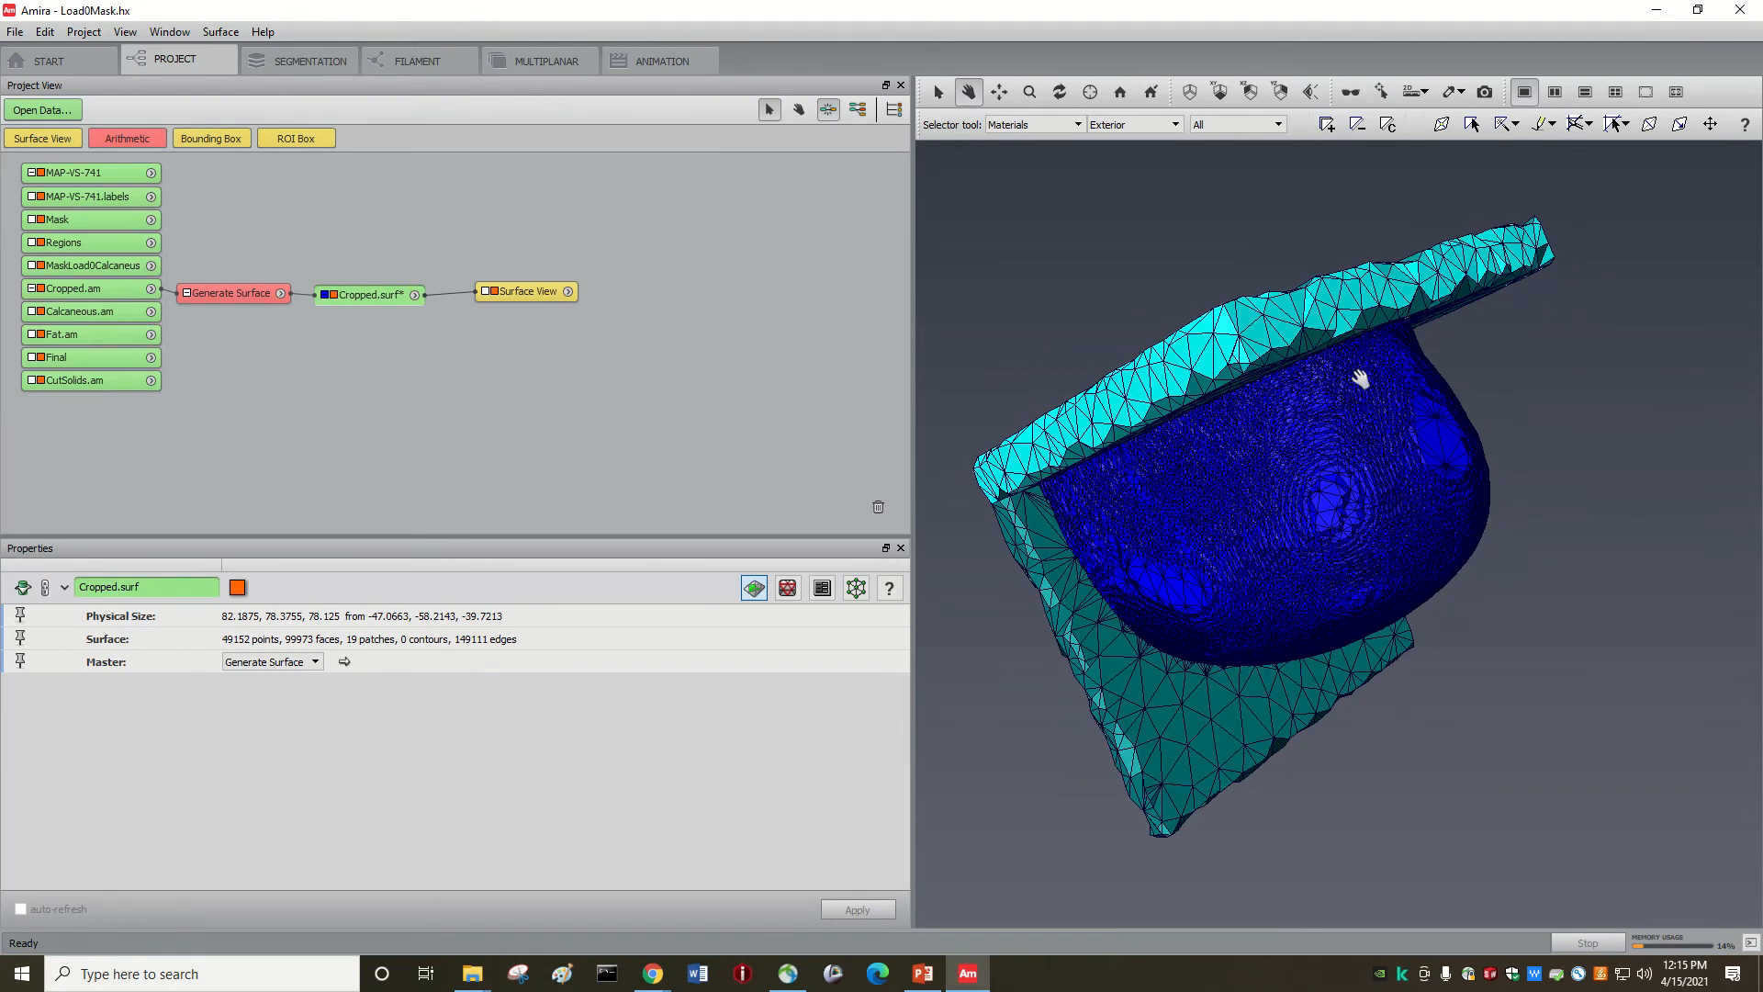
left_click_drag(1247, 390, 1165, 275)
left_click_drag(1091, 484, 1148, 620)
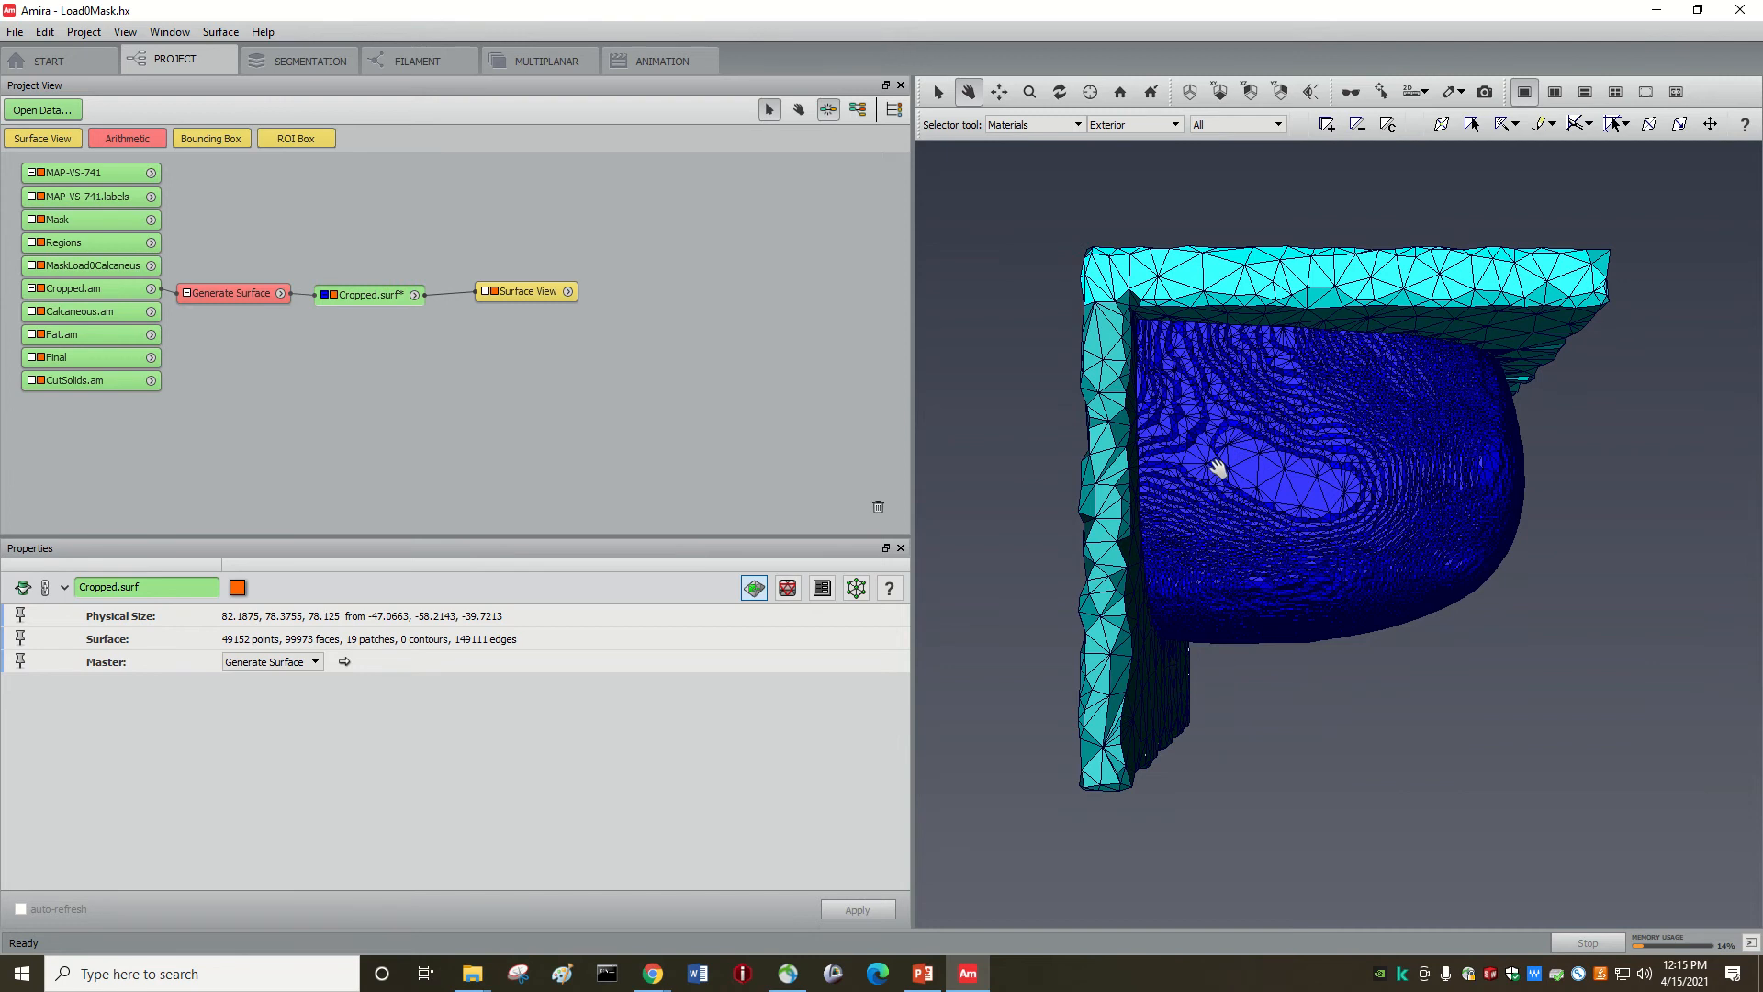
left_click_drag(1188, 441, 1328, 519)
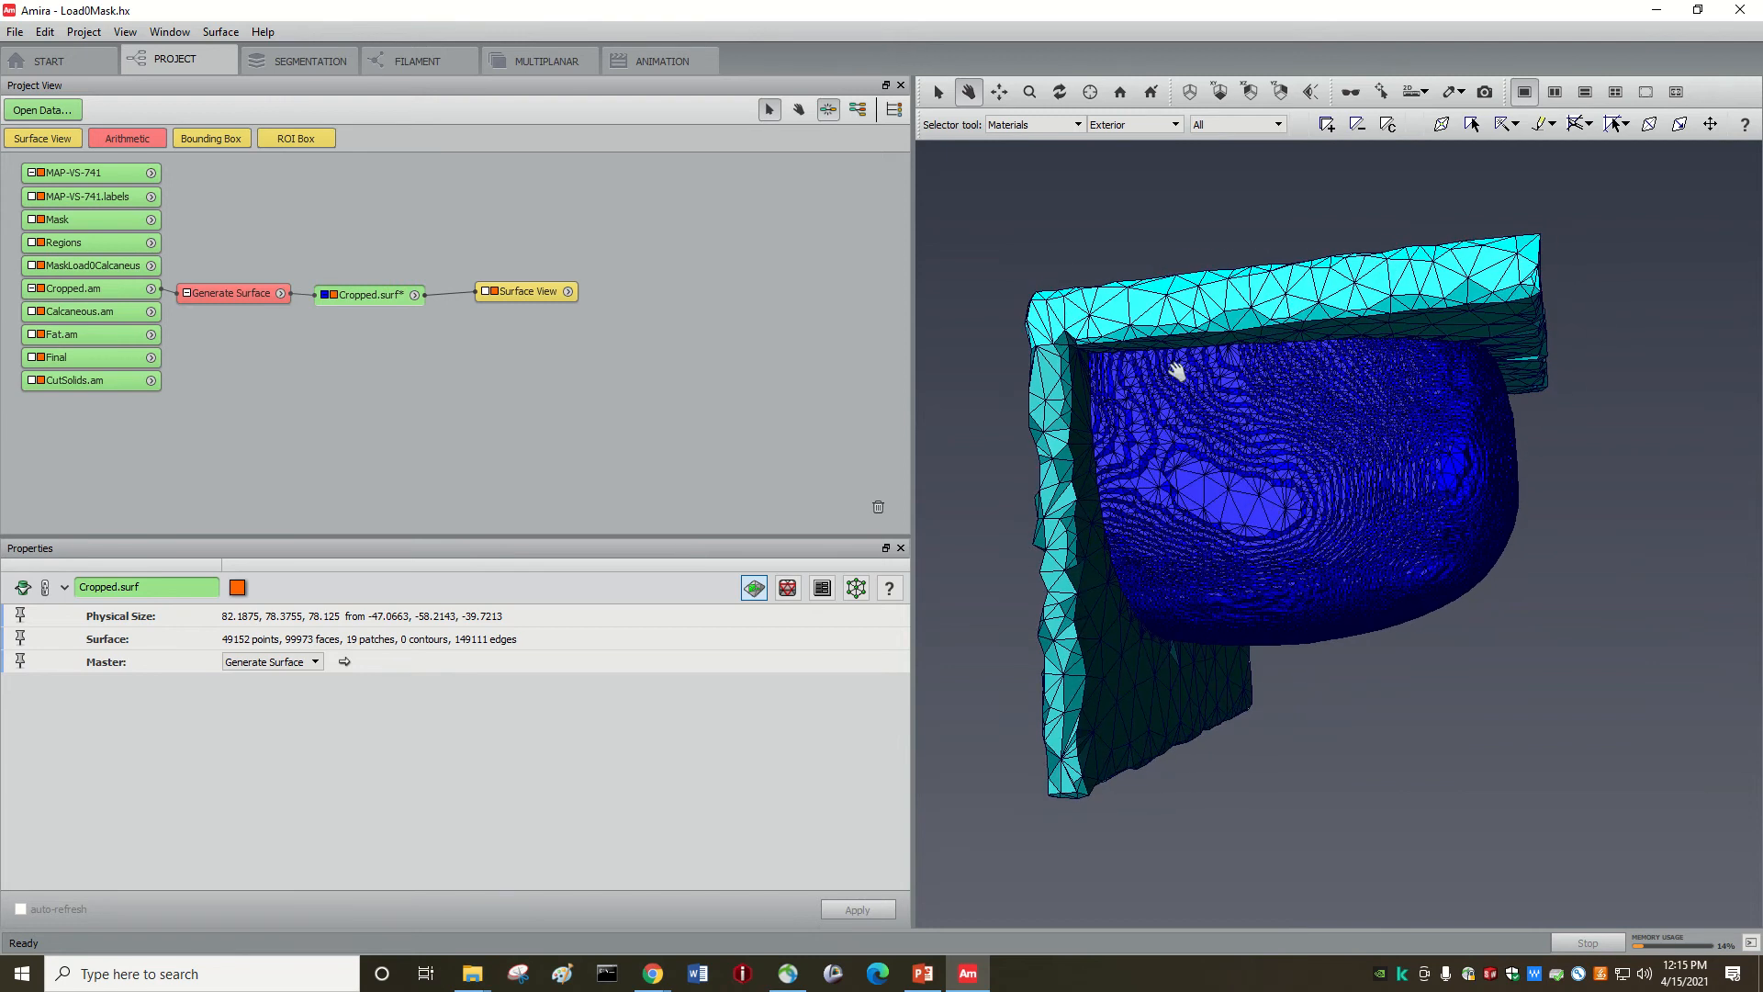
mouse_move(1176, 371)
left_mouse_down()
mouse_move(1220, 386)
mouse_move(1162, 385)
left_mouse_up()
left_click_drag(1089, 646, 1196, 578)
left_click_drag(1202, 676, 1269, 503)
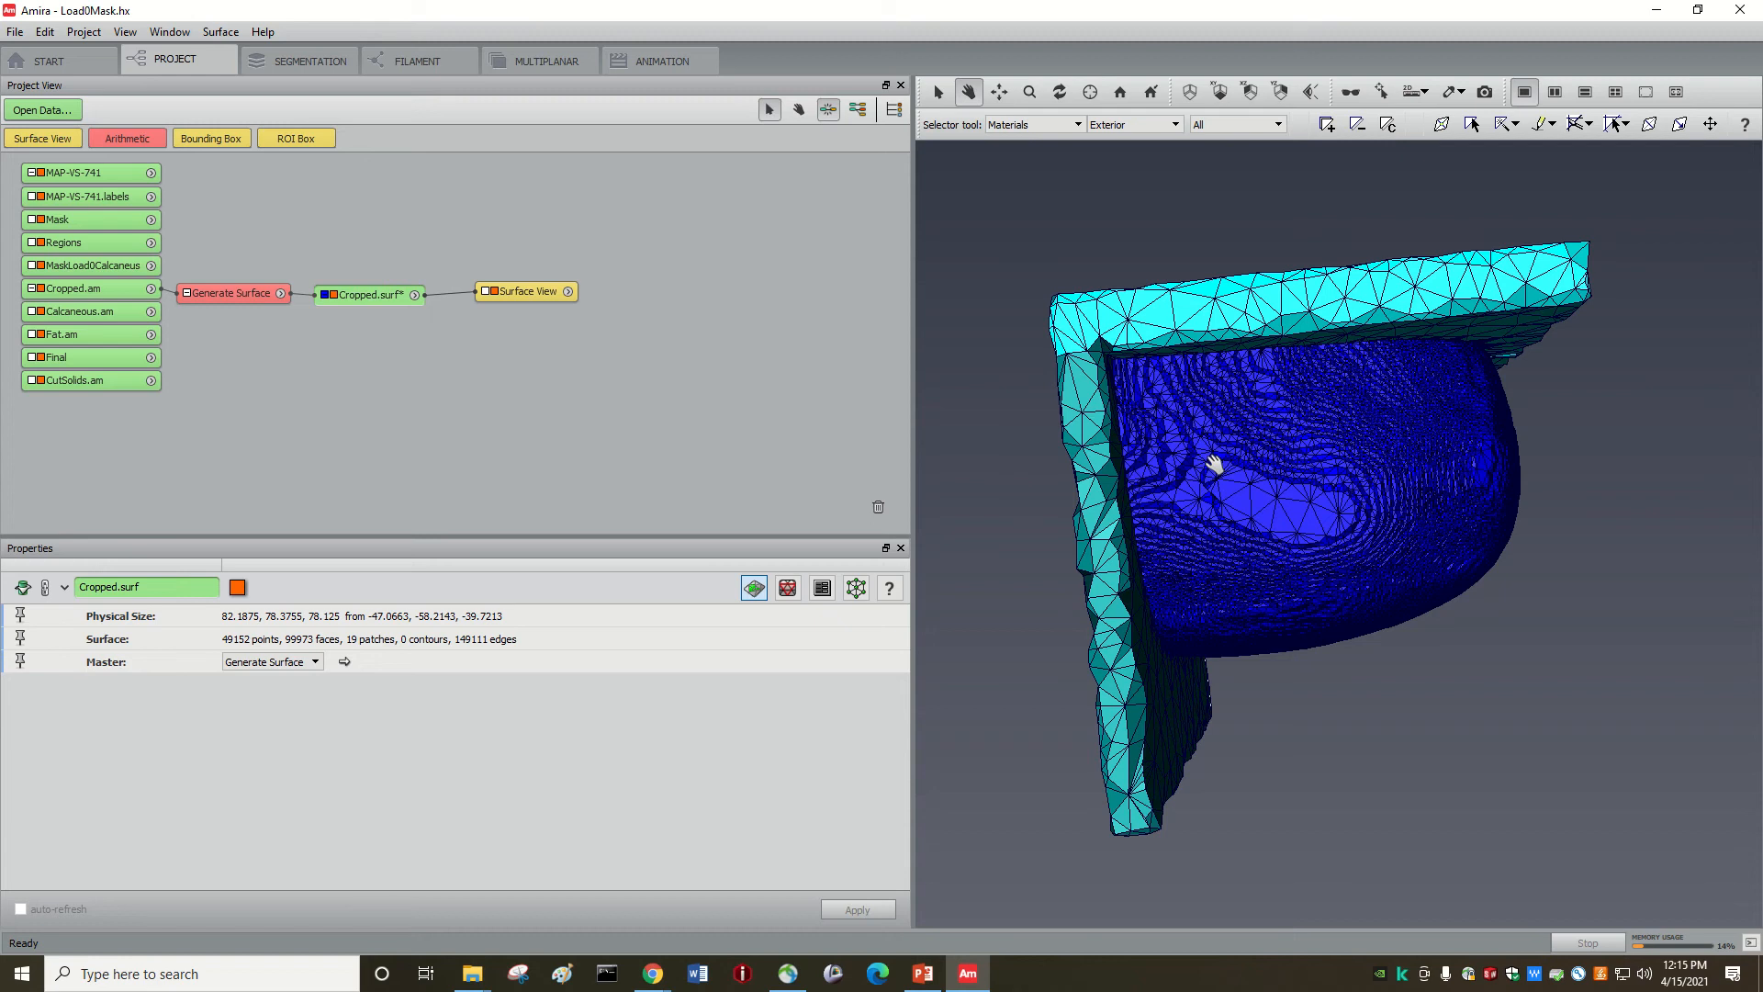
left_click_drag(1233, 460, 1240, 418)
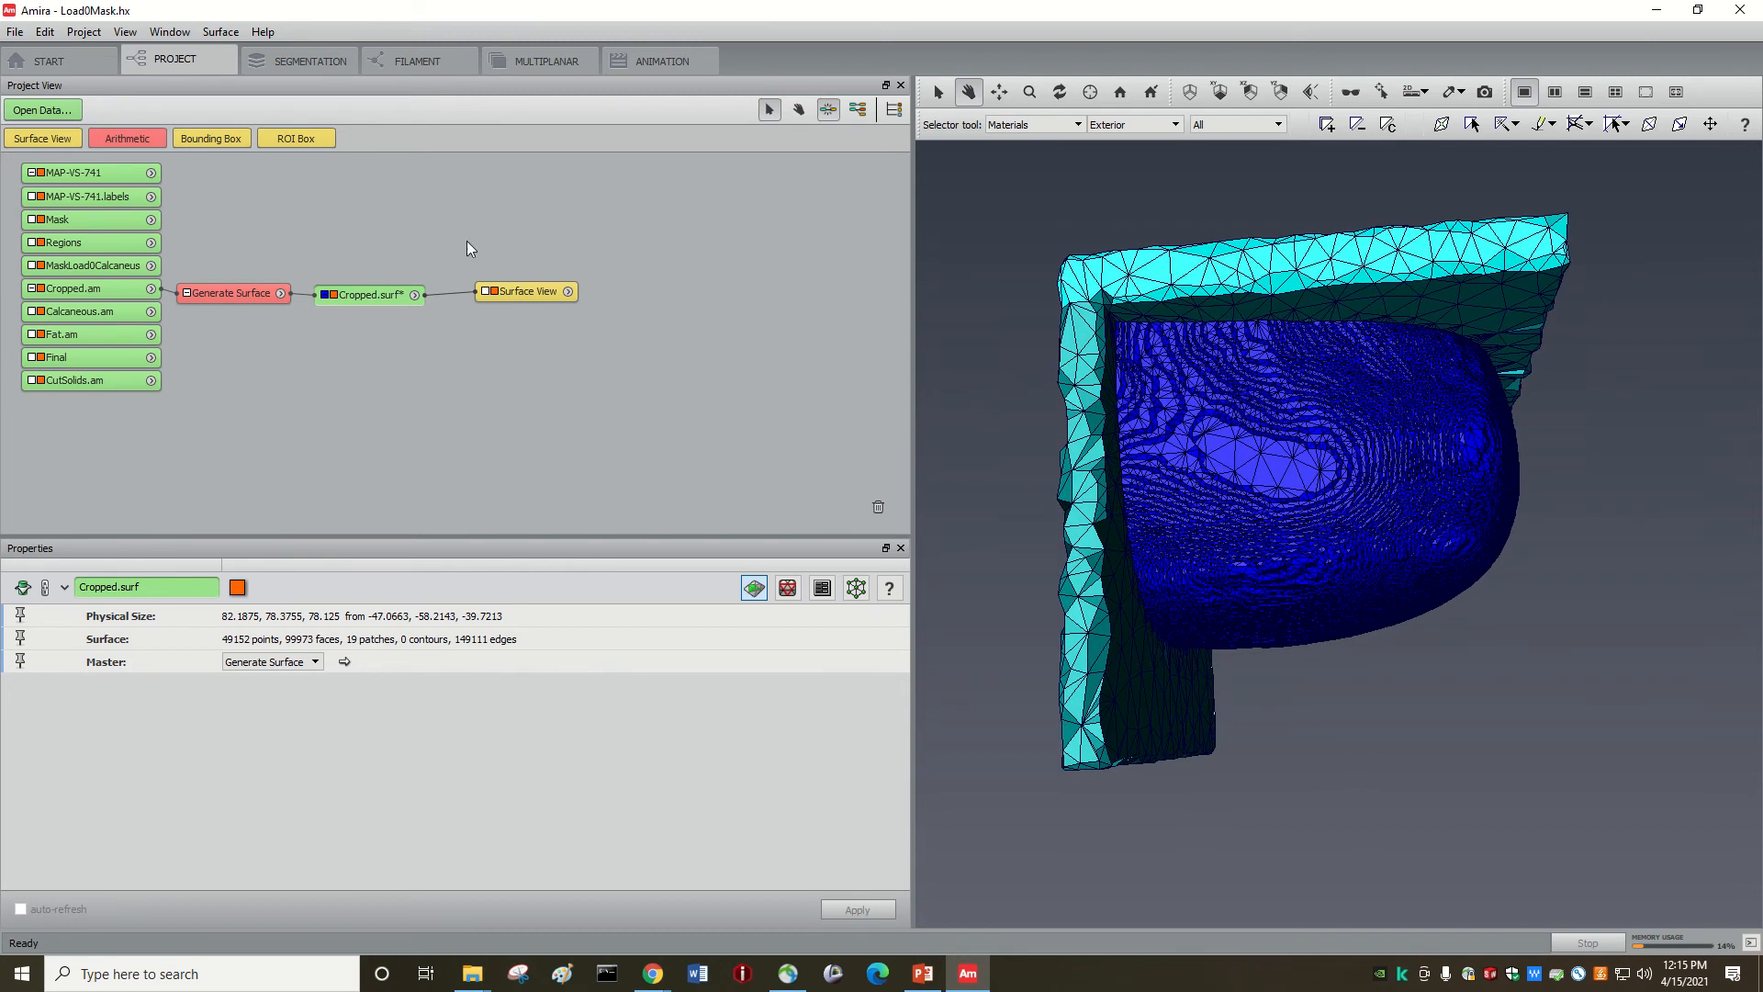
left_click(220, 32)
mouse_move(262, 31)
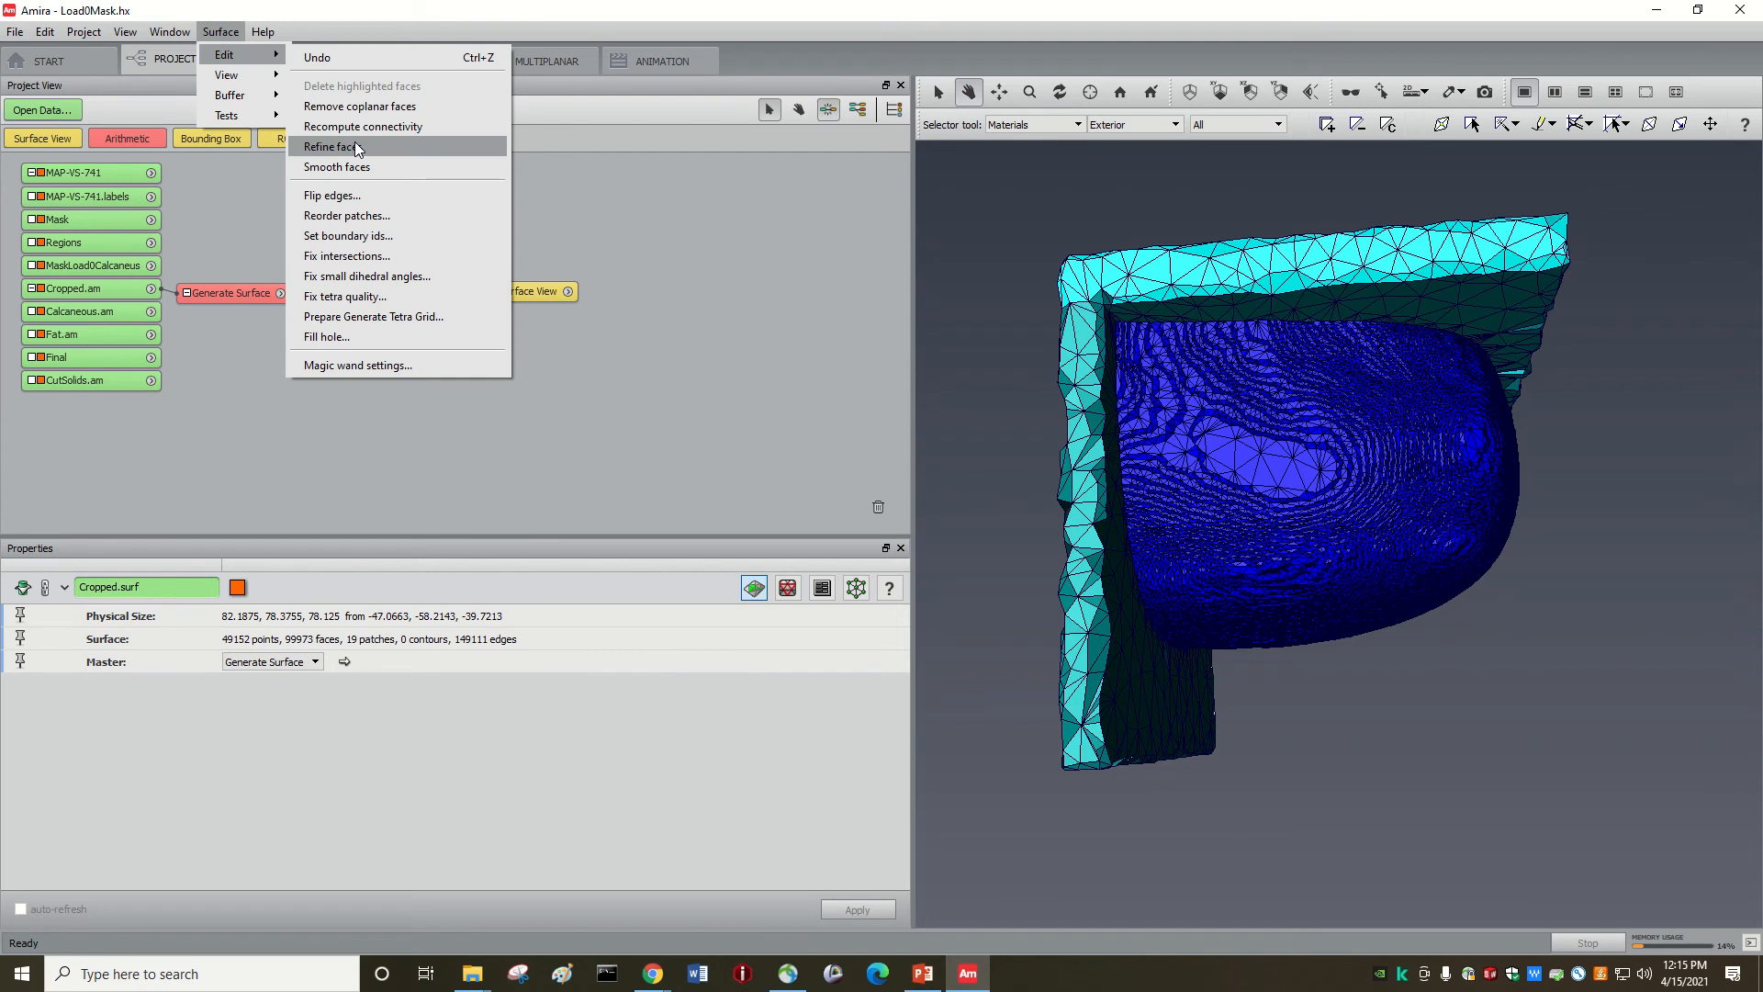
Step: Refine Cropped.surf to about 400,000 faces, smooth it twice, and open the Simplification Editor
left_click(356, 146)
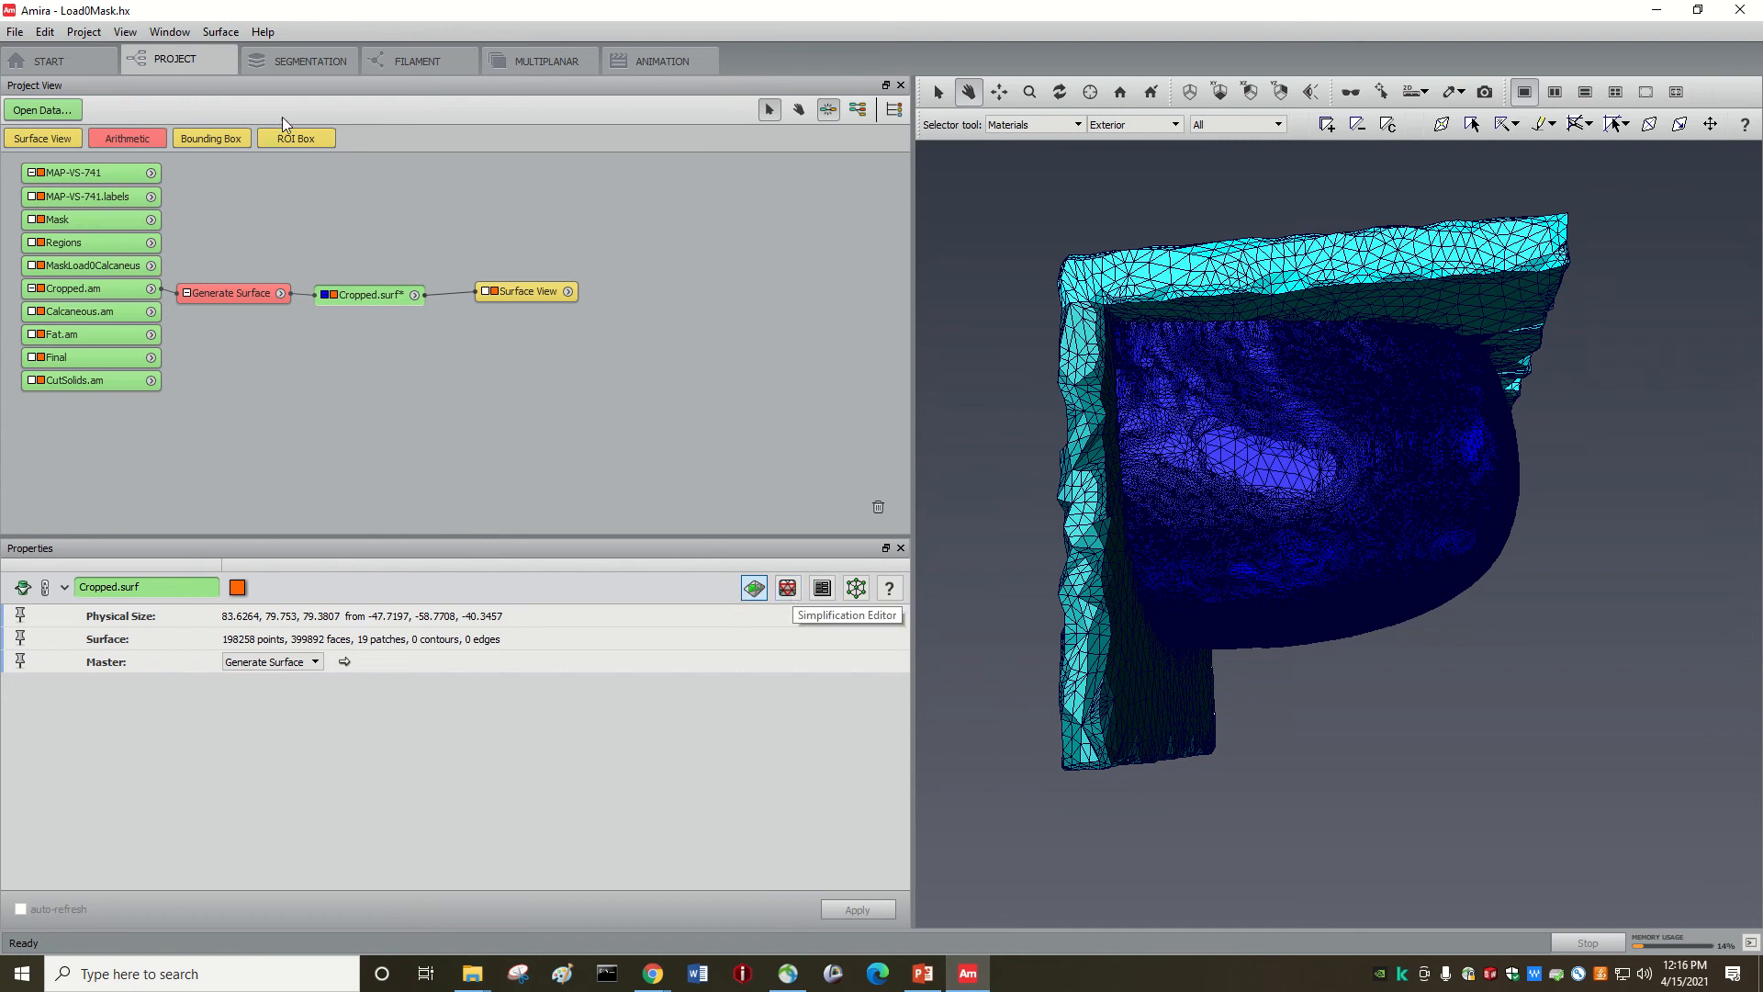
left_click(220, 32)
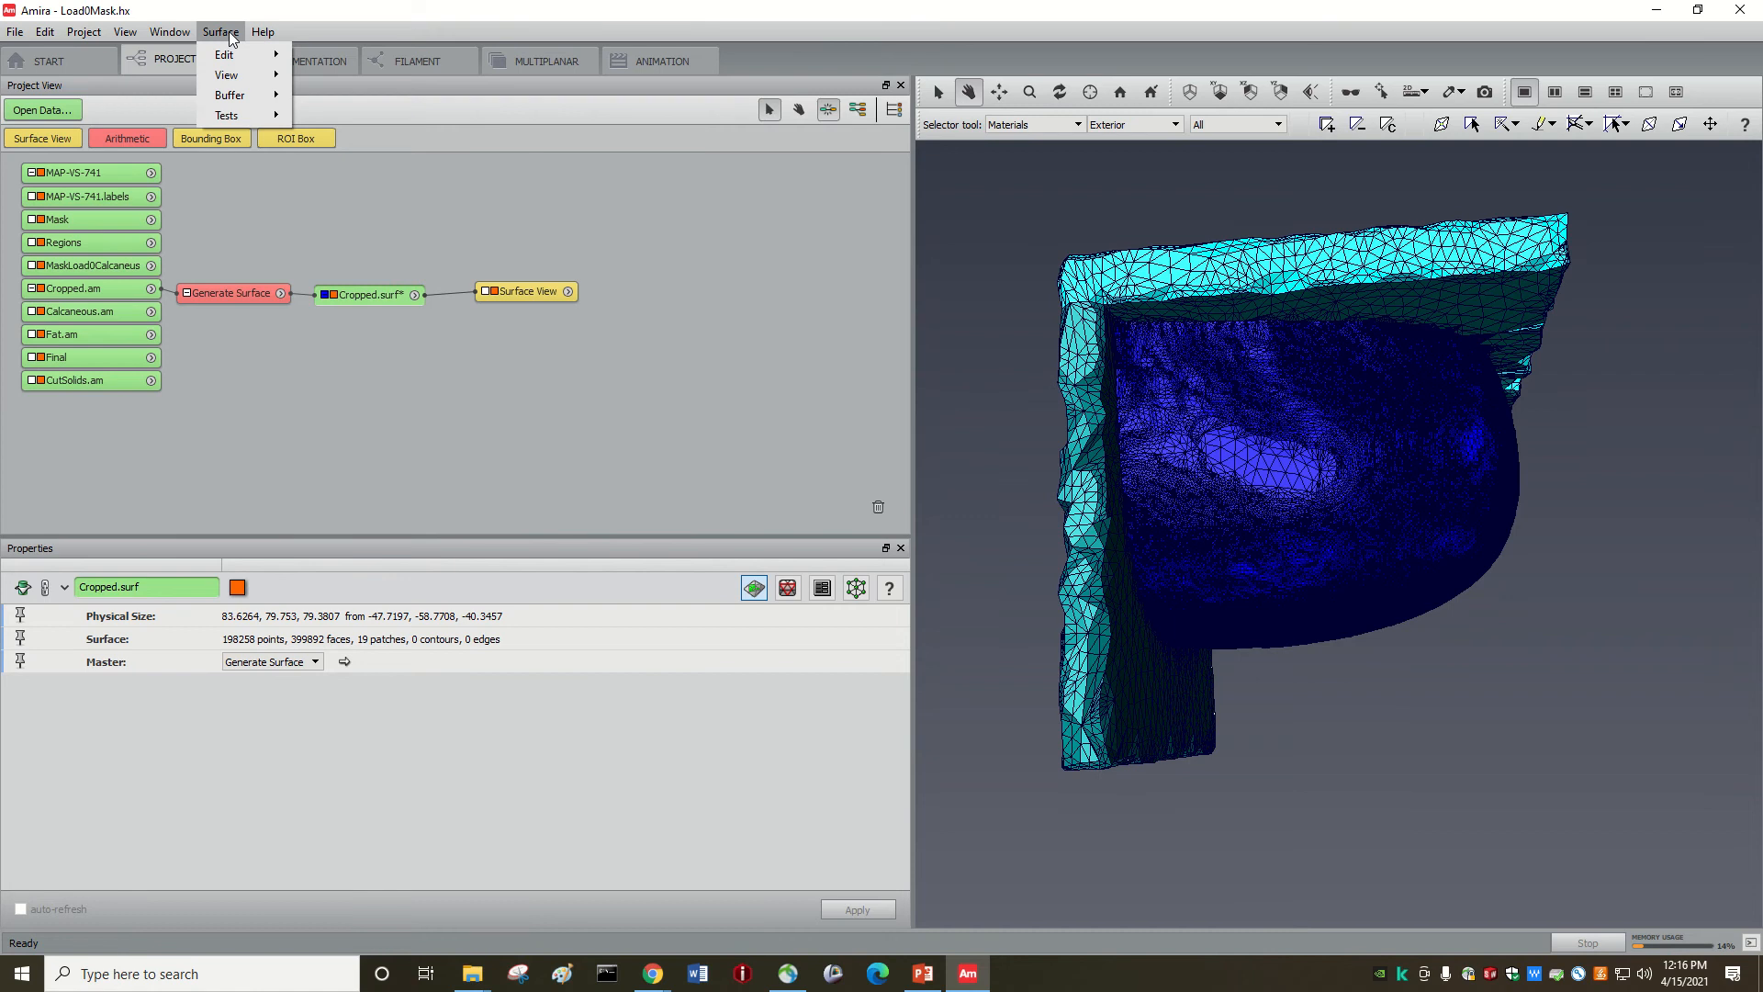
mouse_move(236, 55)
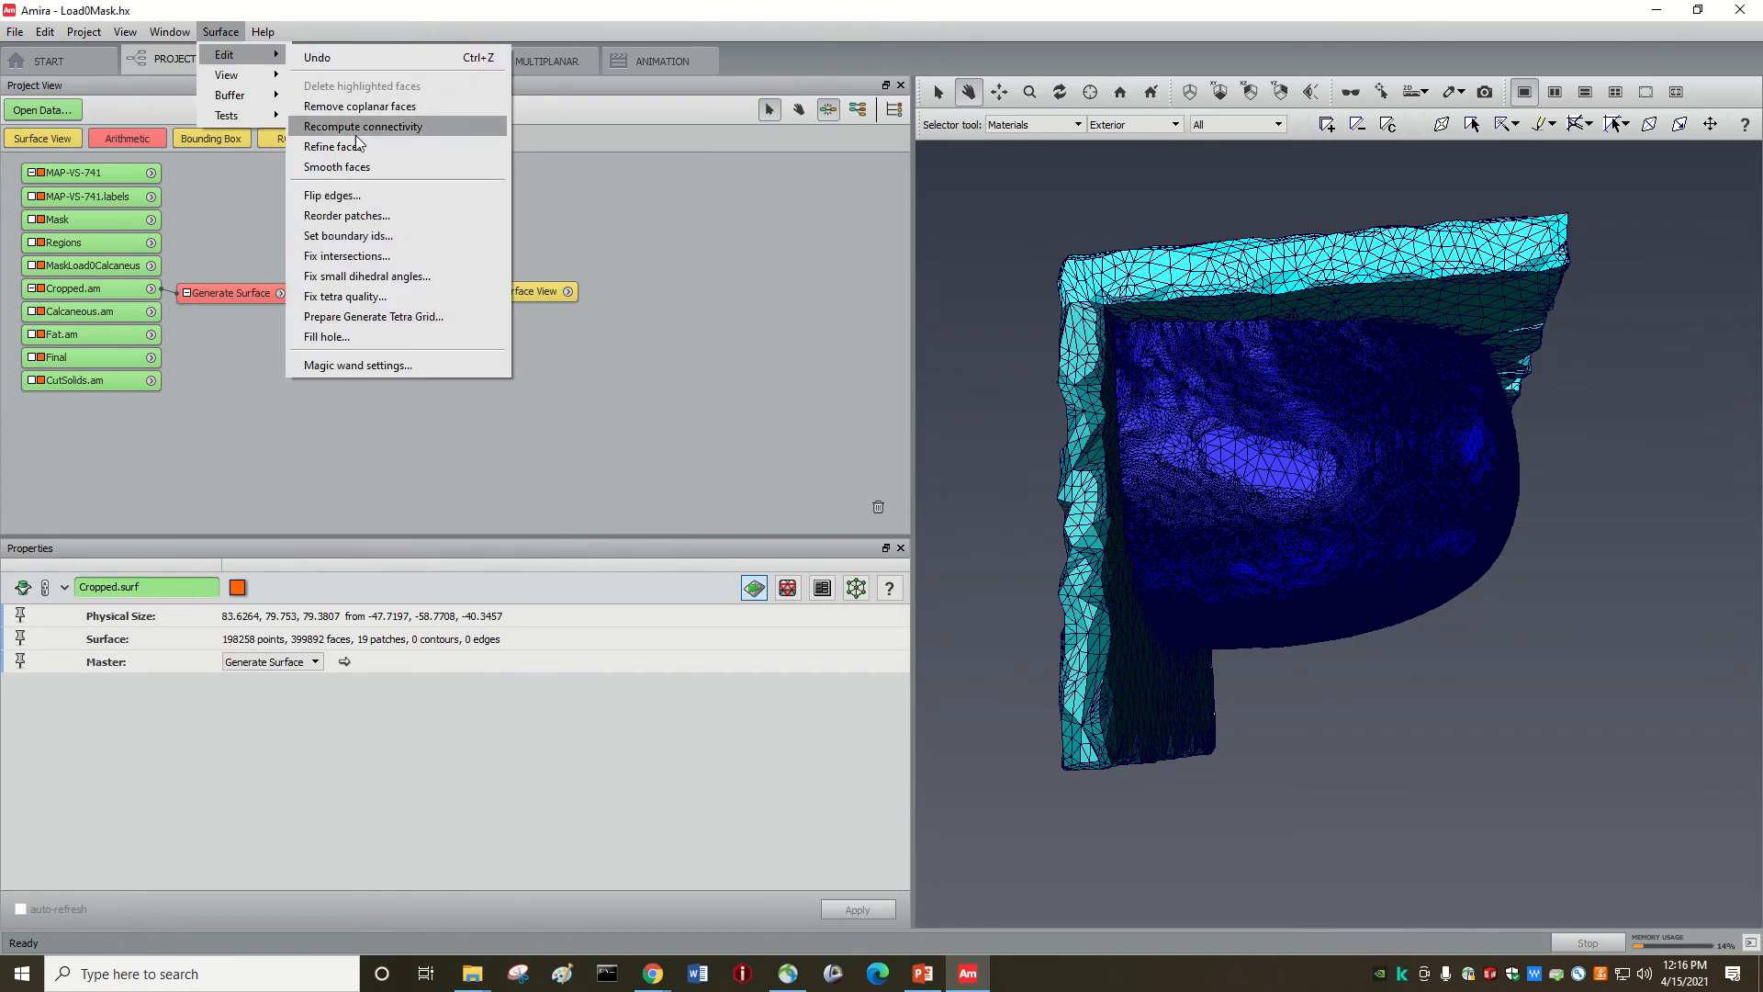
left_click(350, 166)
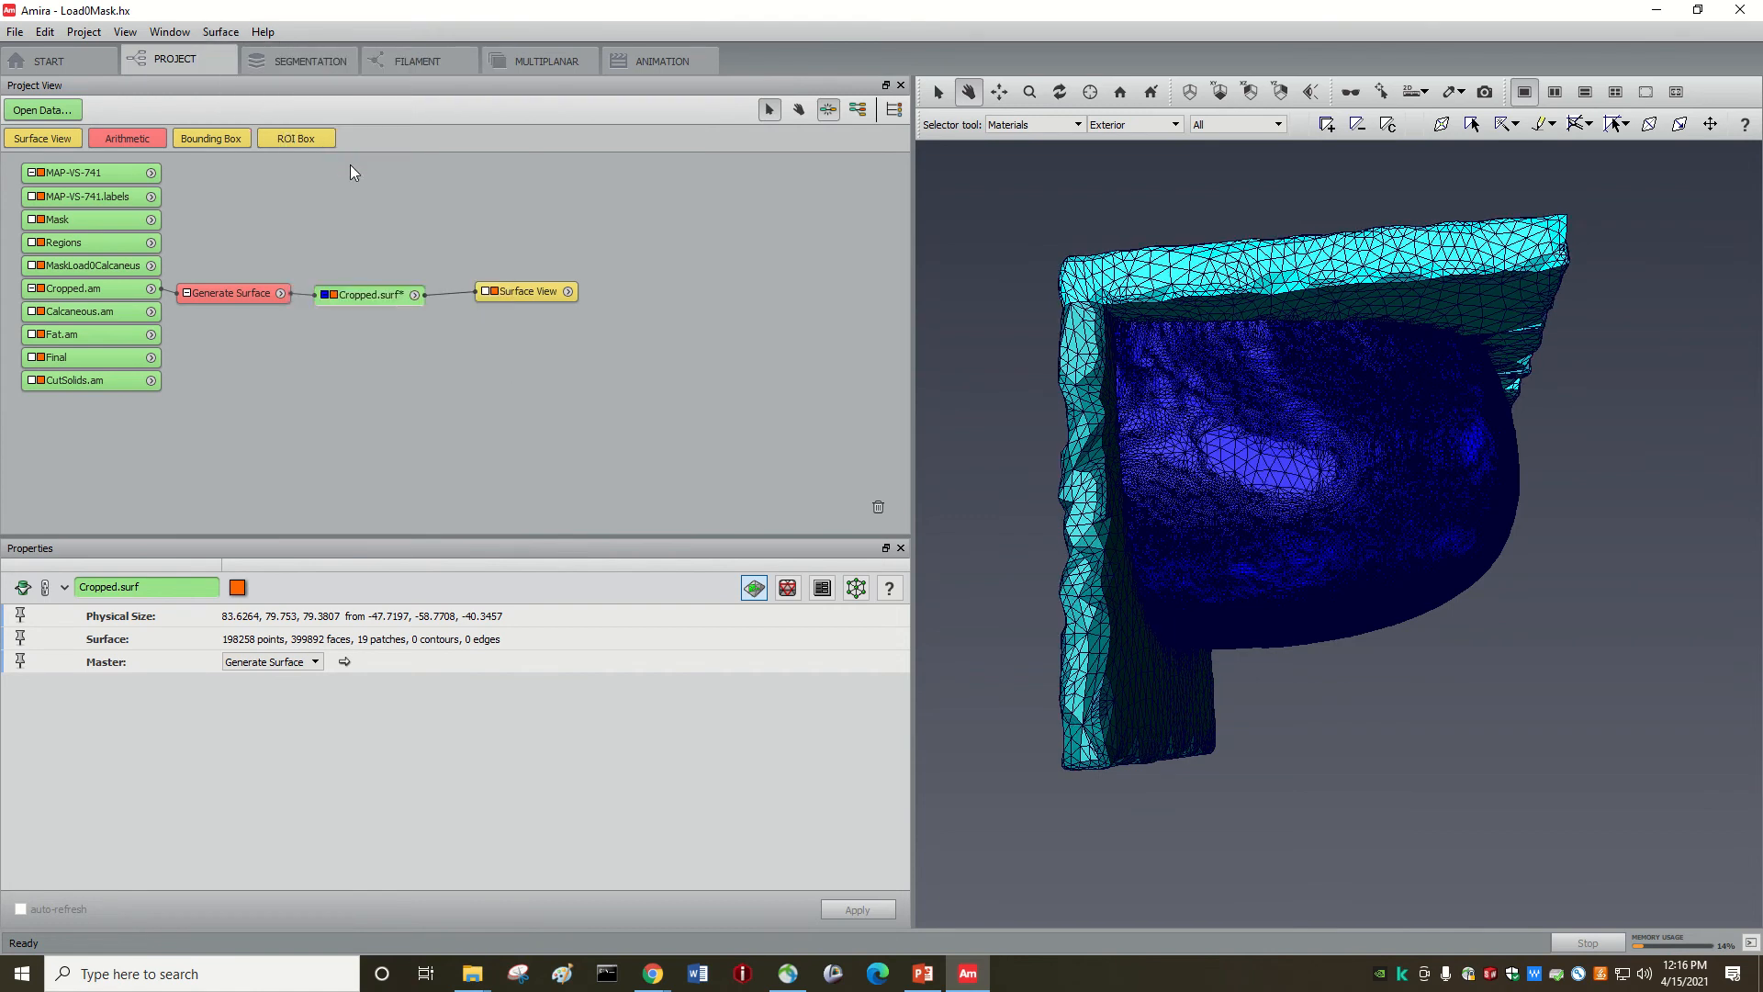
left_click(226, 31)
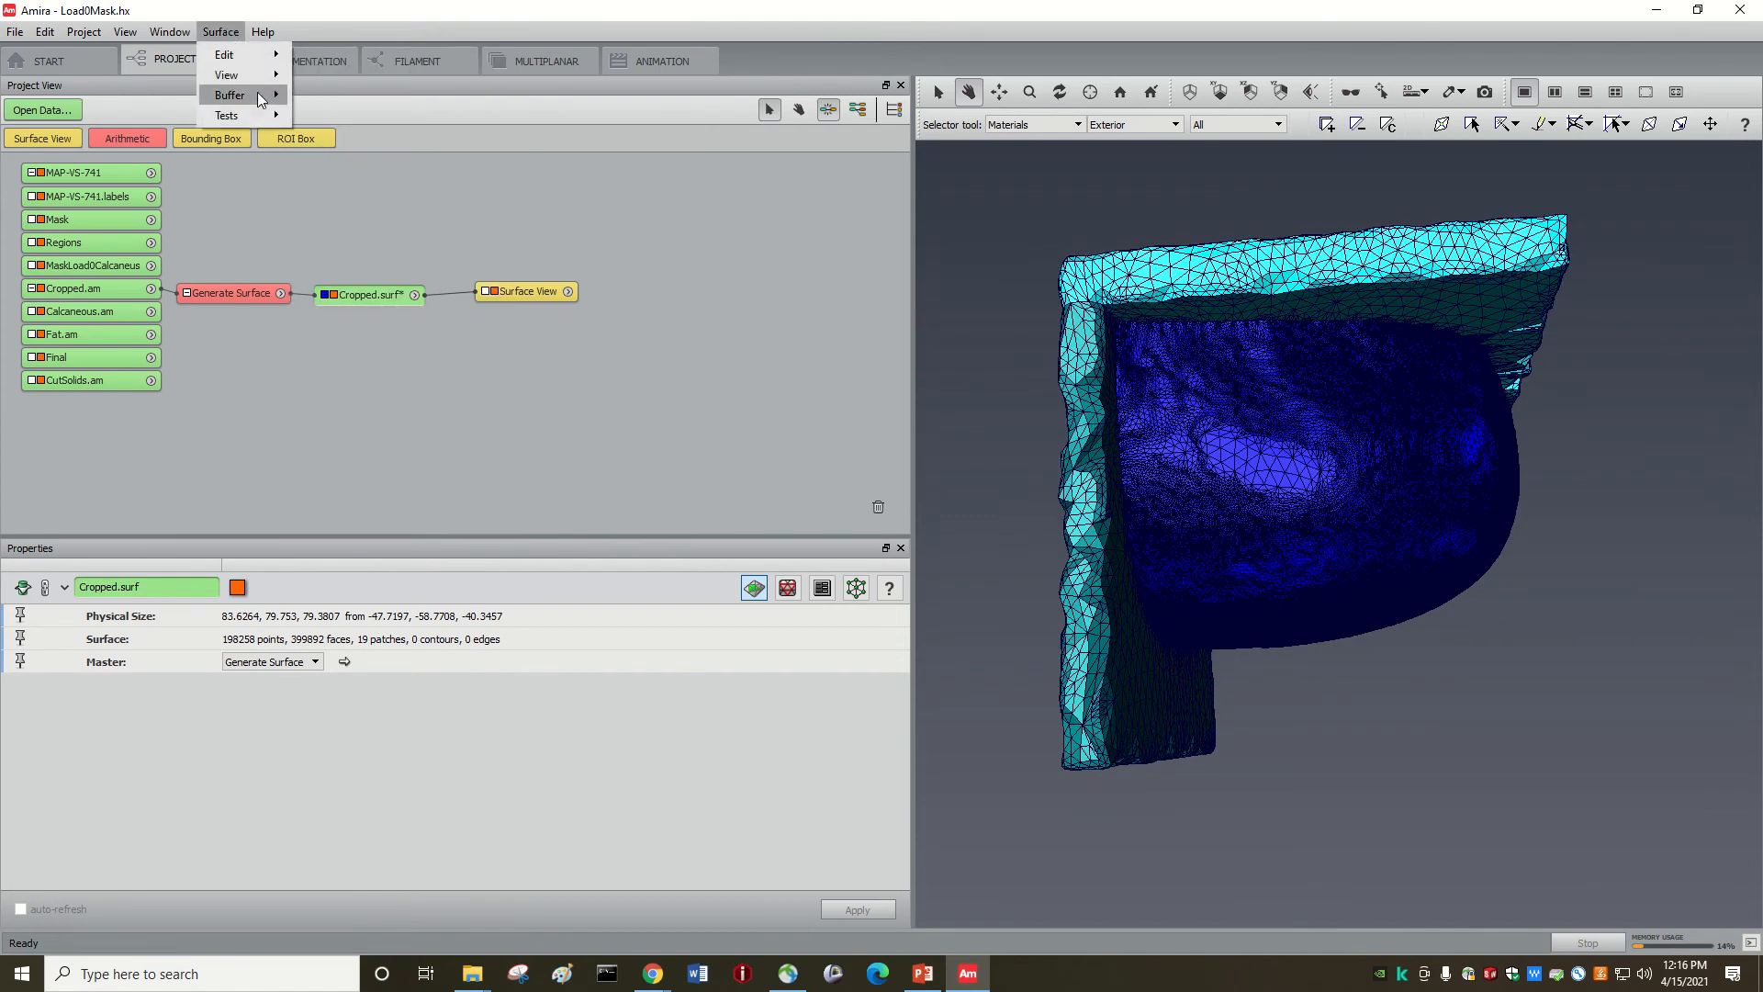
mouse_move(237, 55)
left_click(350, 164)
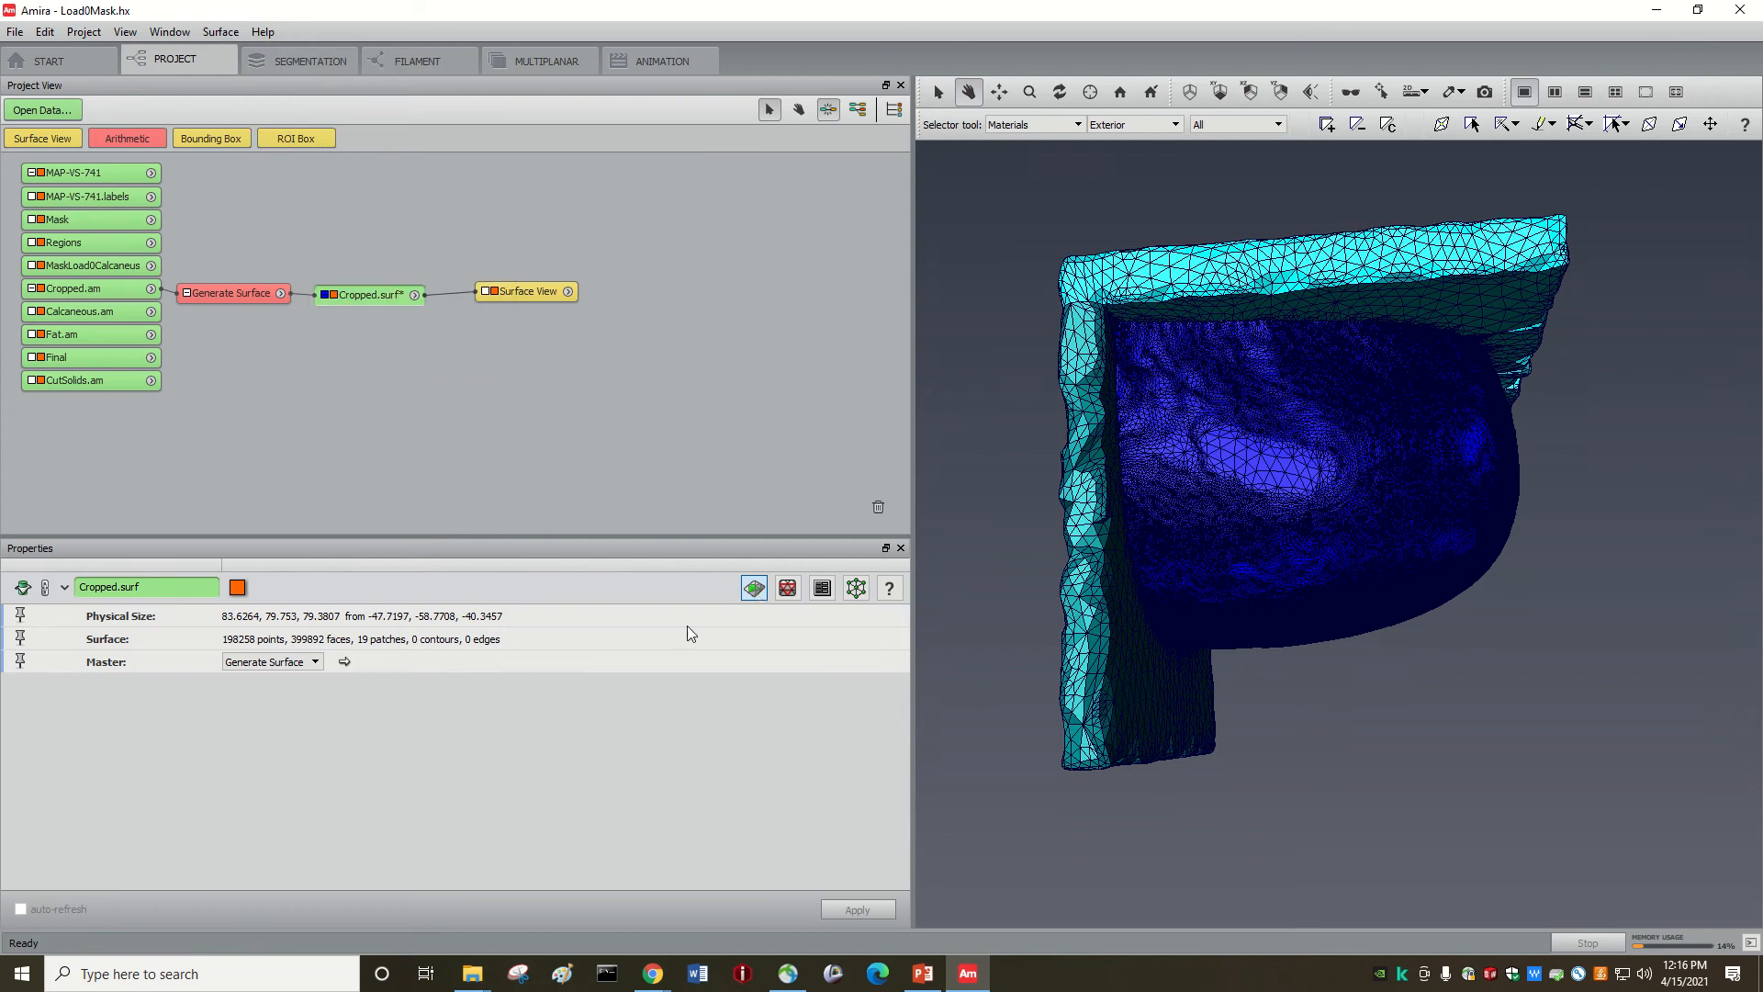
left_click(788, 588)
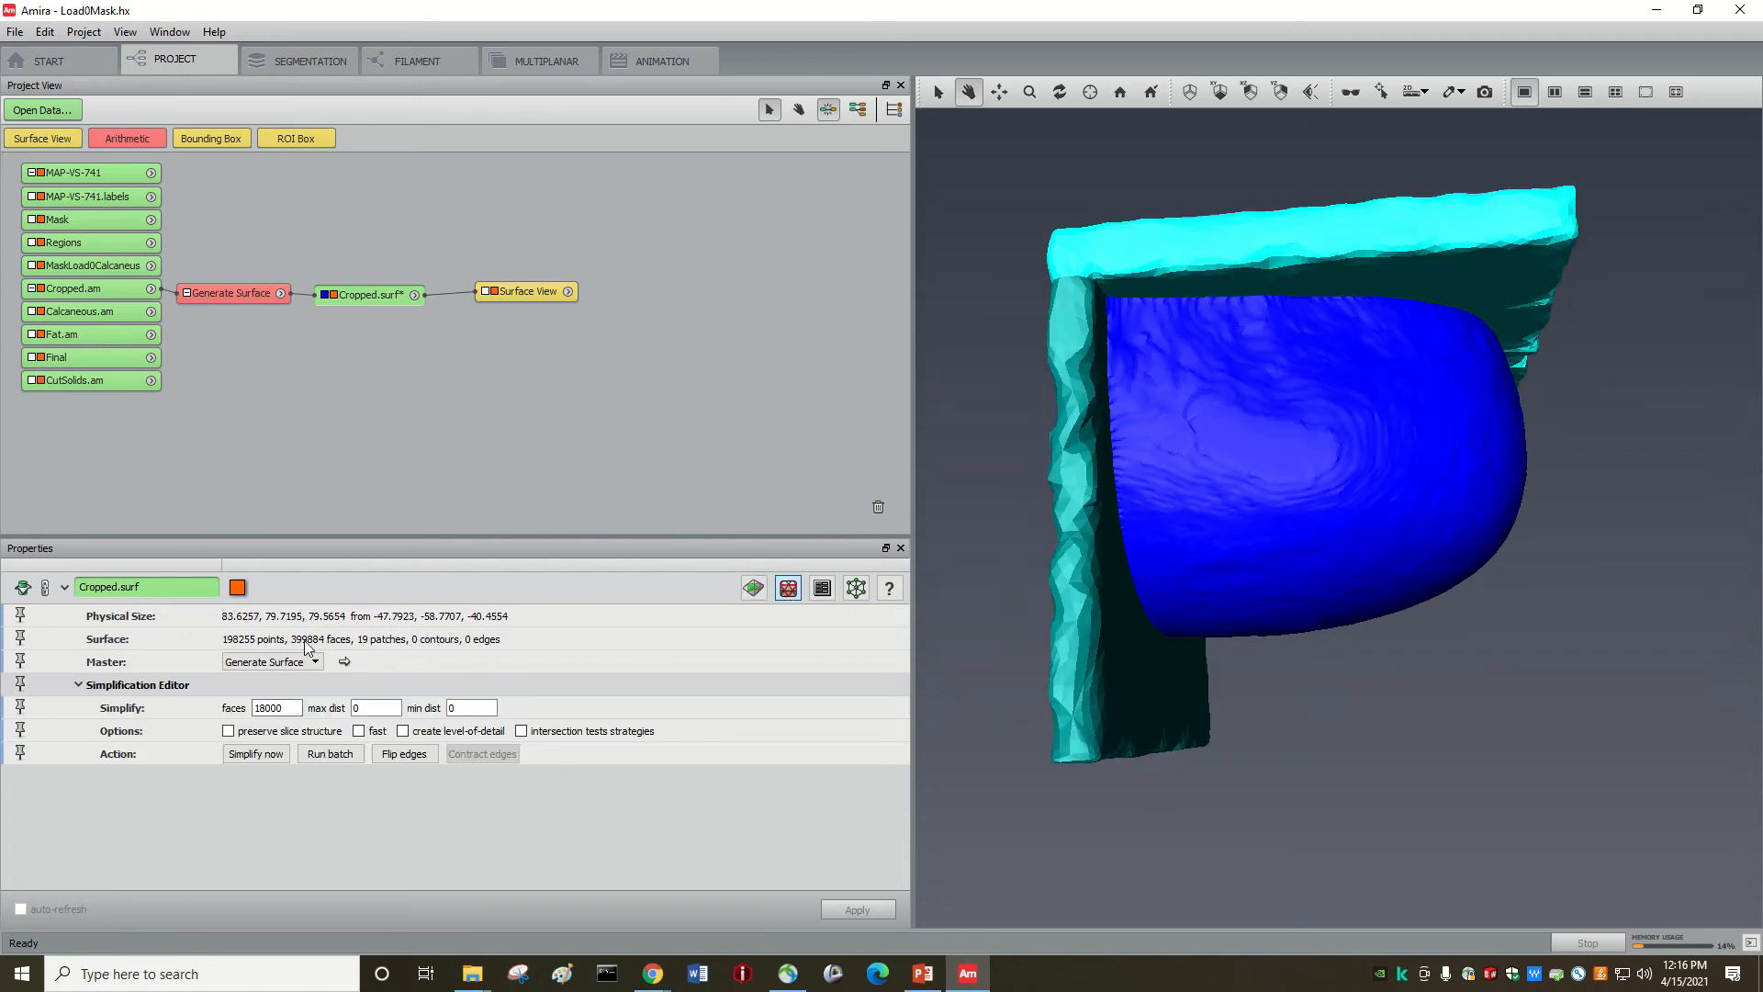
Step: Simplify Cropped.surf to an 80000-face target in fast mode, then return to the Surface Editor
double_click(290, 708)
type("100")
type("80000")
left_click(358, 731)
left_click(243, 755)
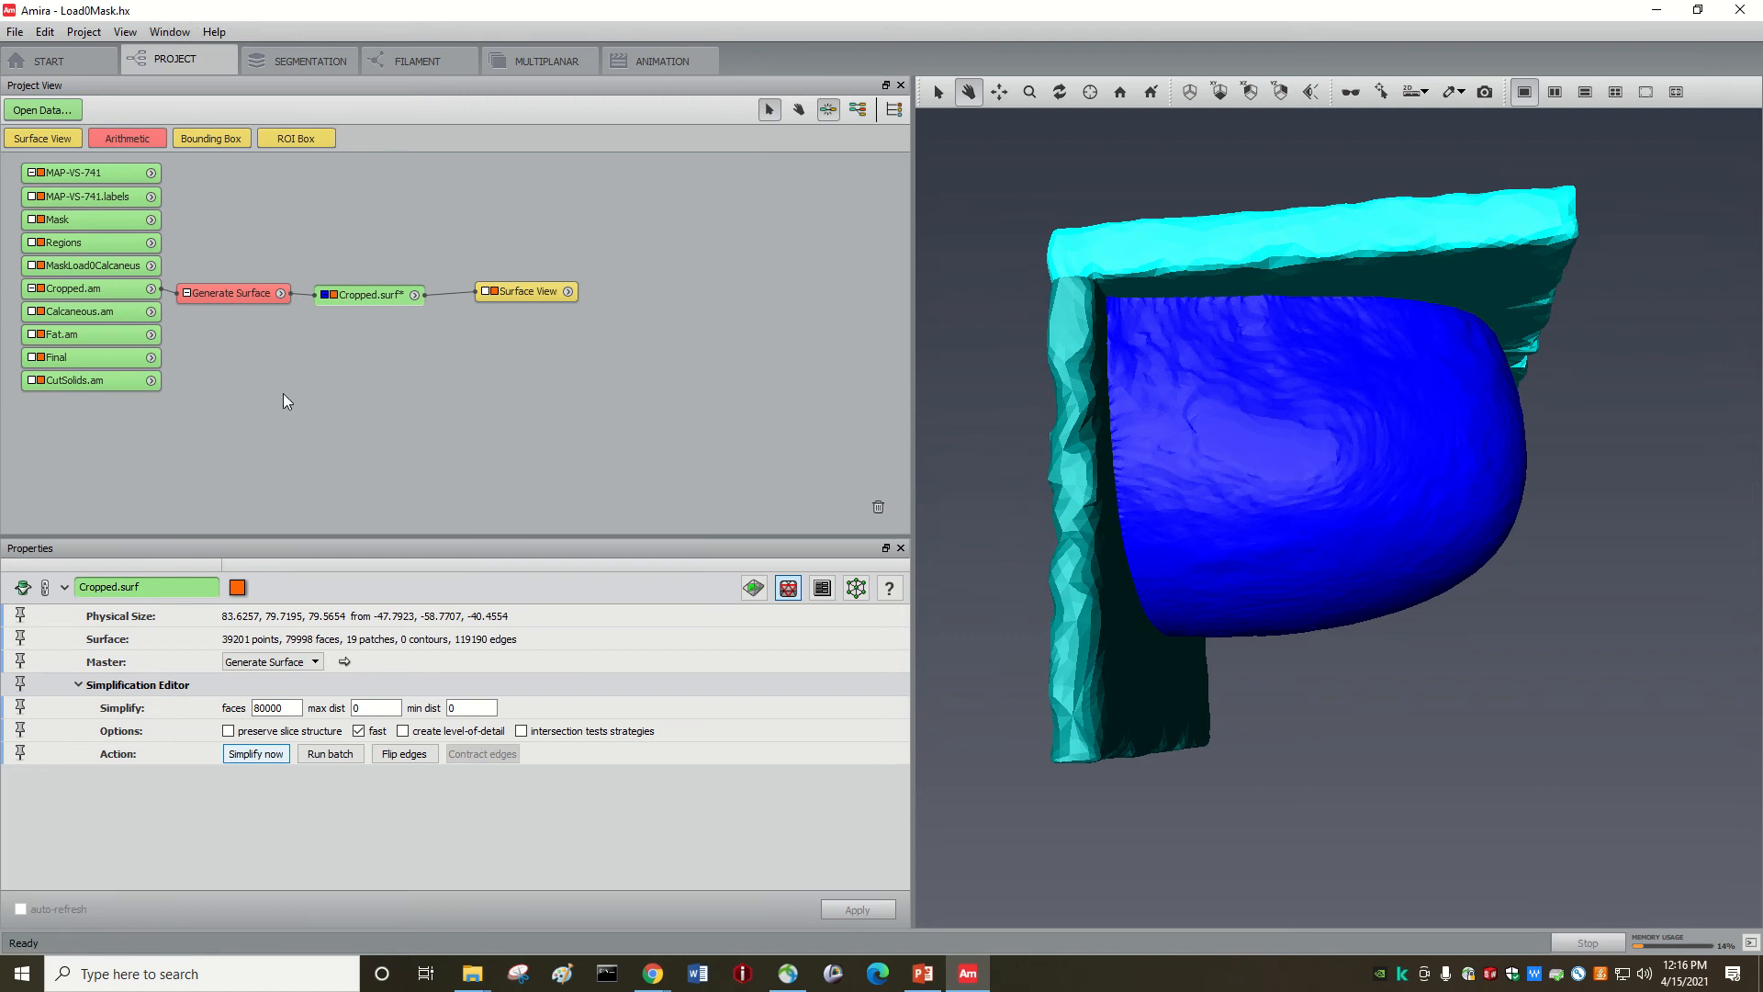
left_click(754, 588)
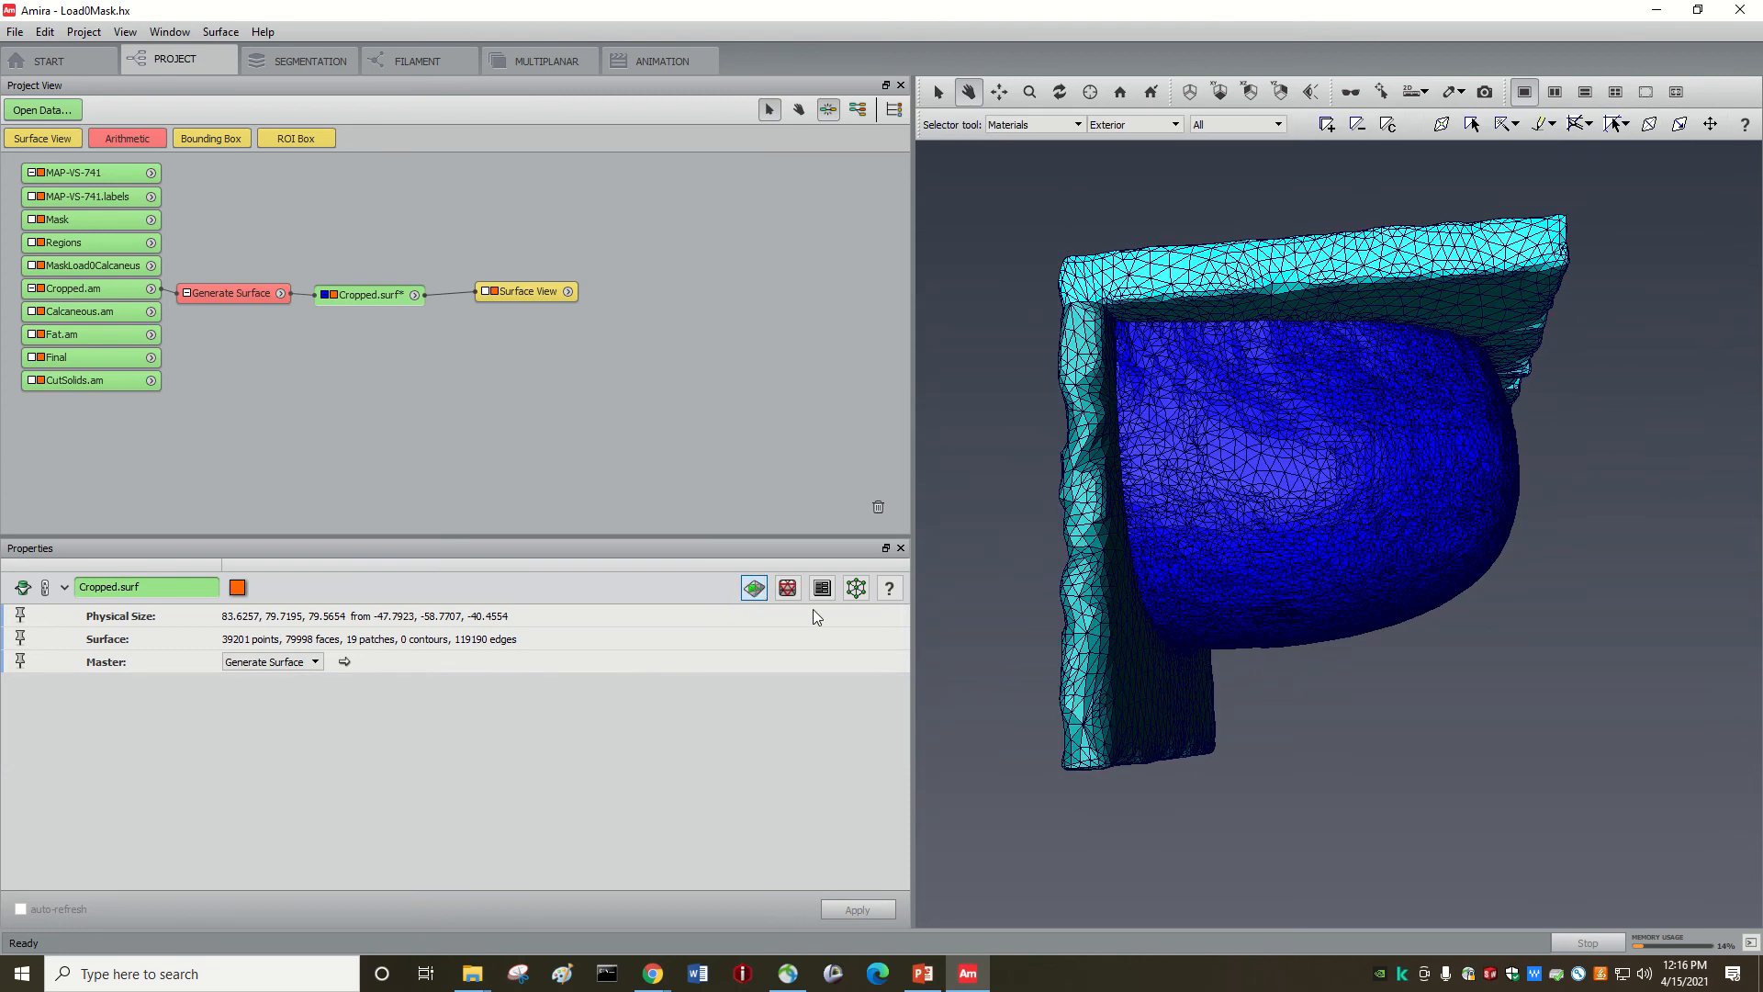
Step: Run two Smooth faces passes on the 80000-face mesh
left_click_drag(1217, 534, 1248, 473)
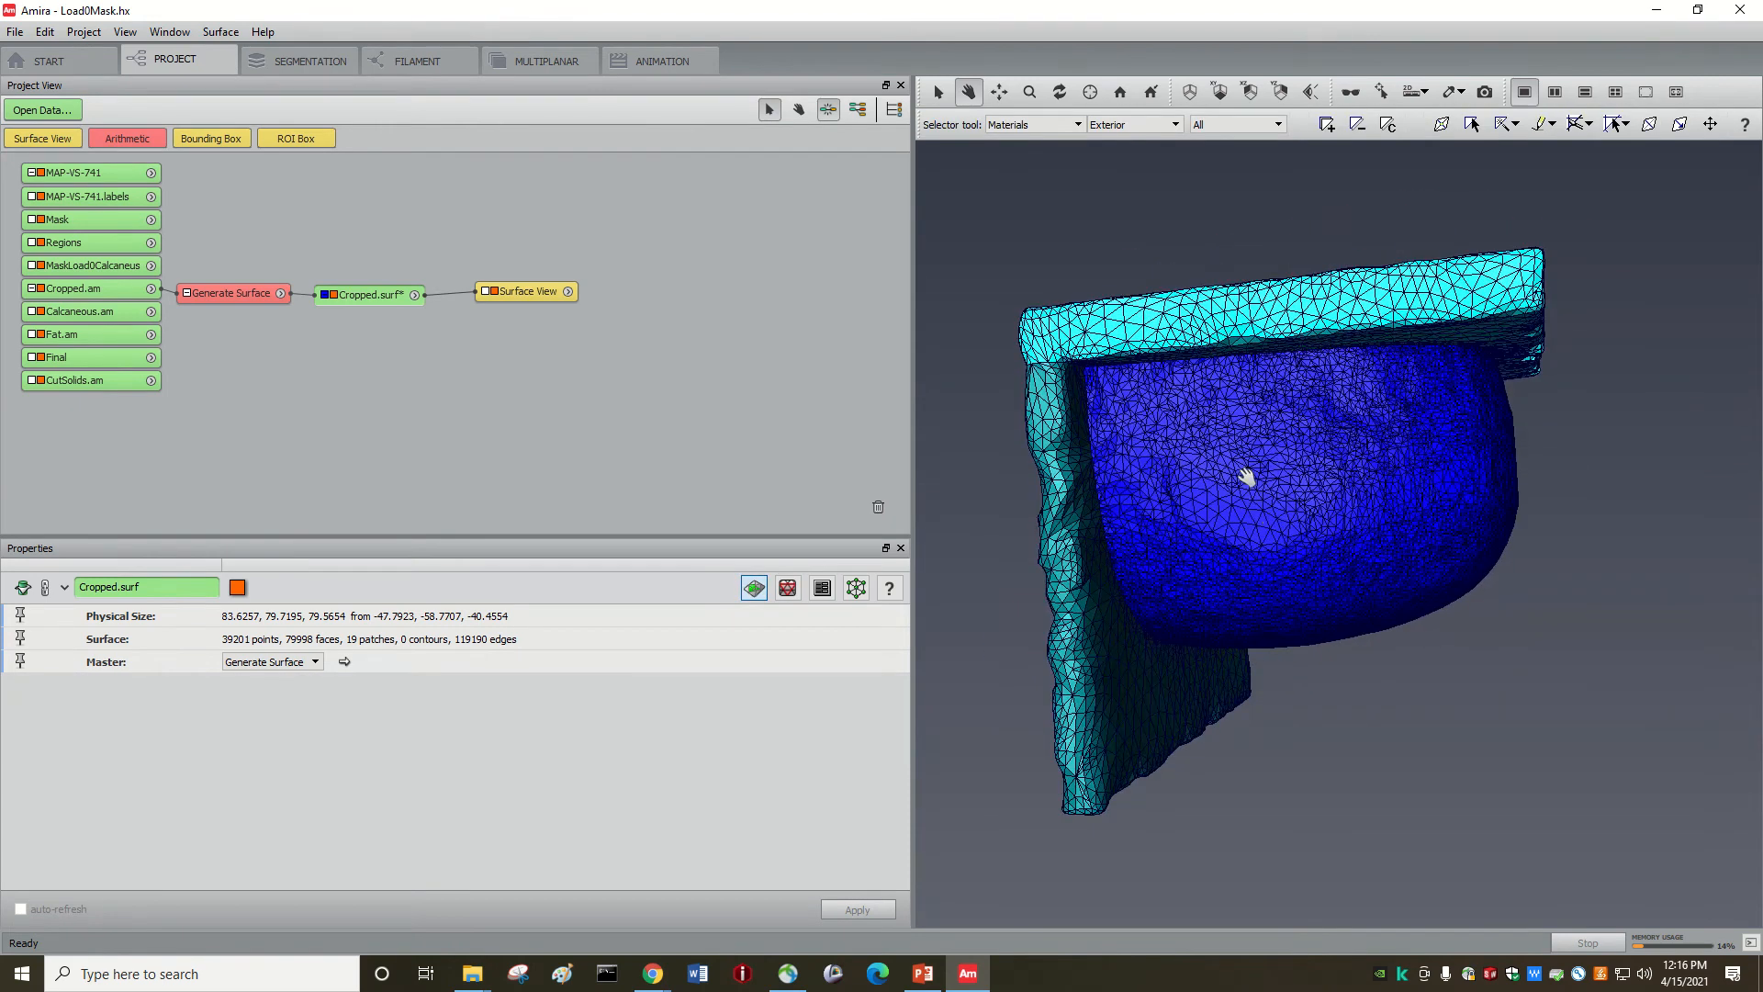
left_click(222, 33)
mouse_move(276, 52)
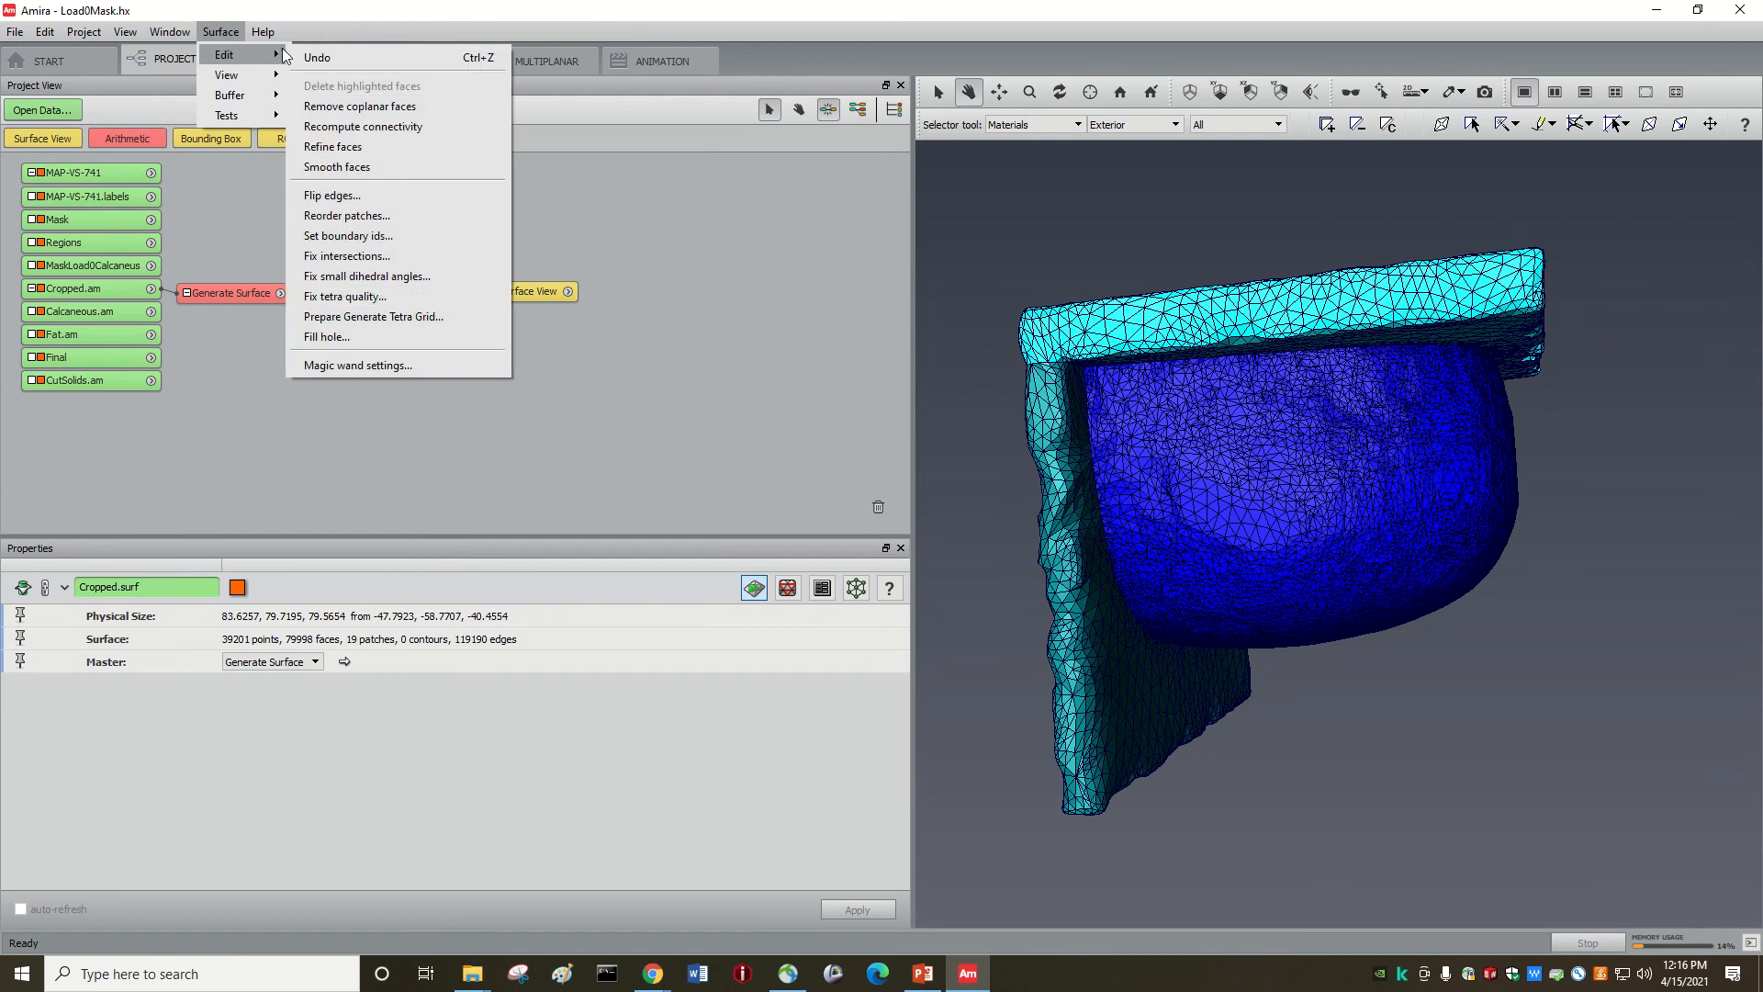
left_click(335, 167)
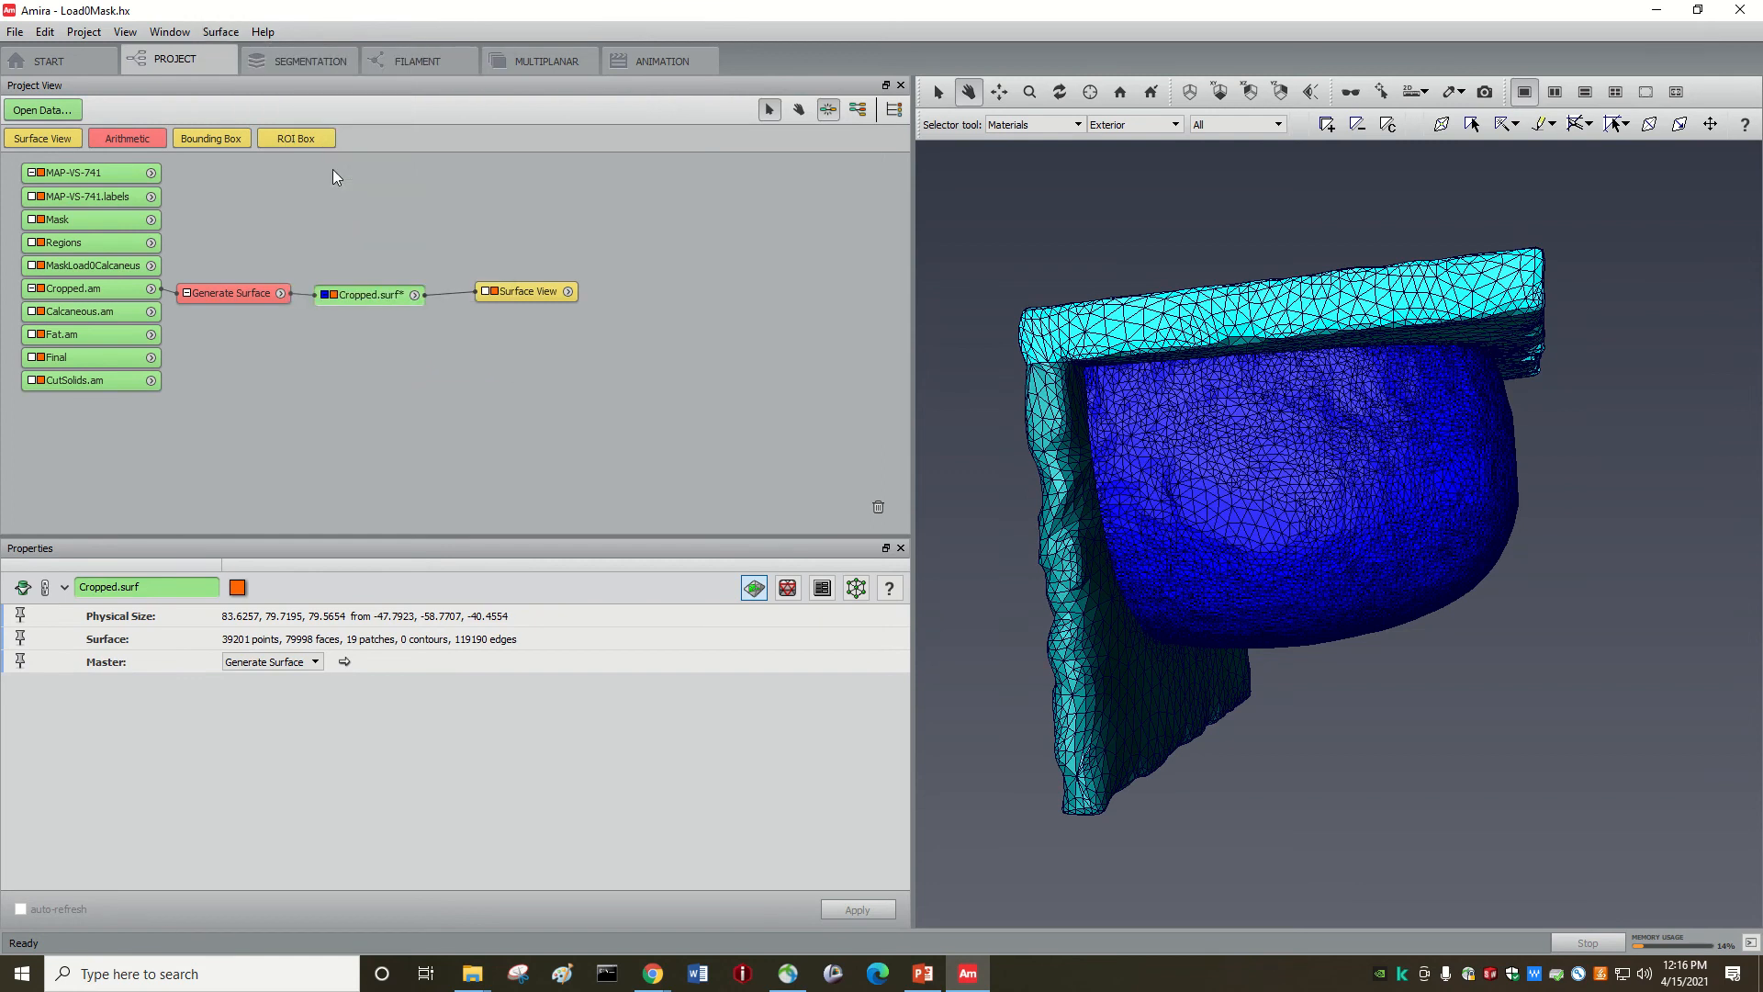
left_click(222, 32)
mouse_move(266, 55)
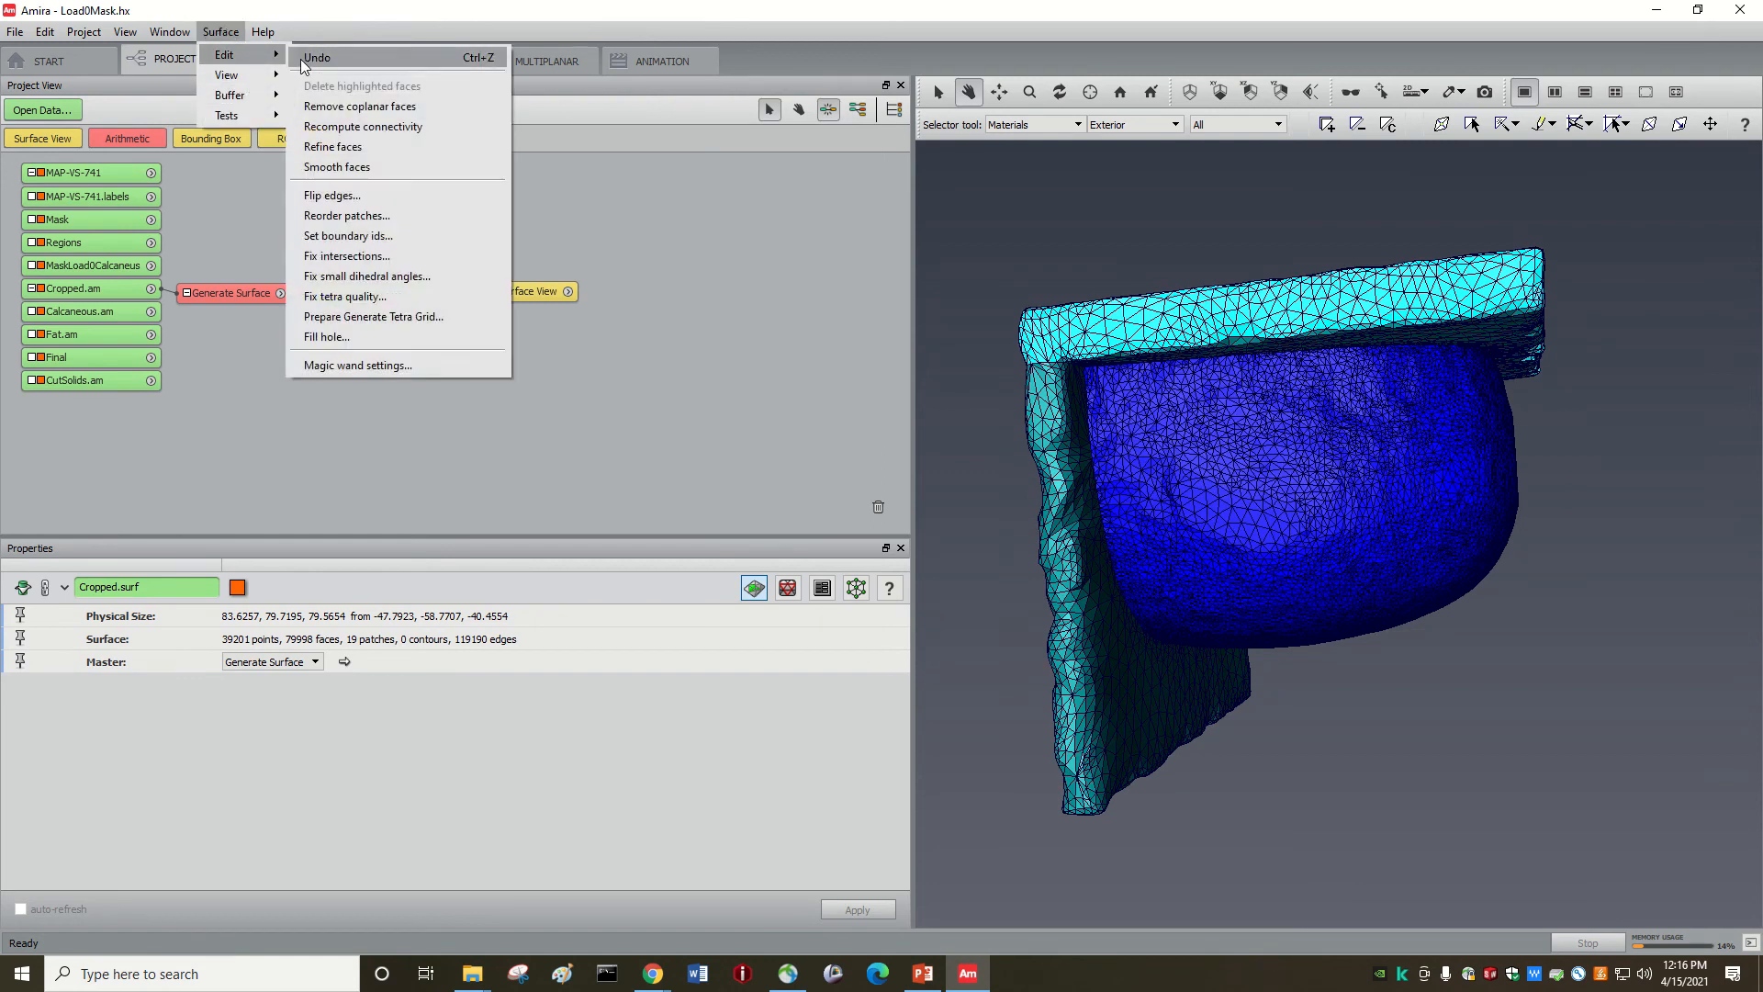
left_click(335, 167)
Step: Apply two more smoothing passes, then select Cropped.surf and open the Simplification Editor
left_click(222, 33)
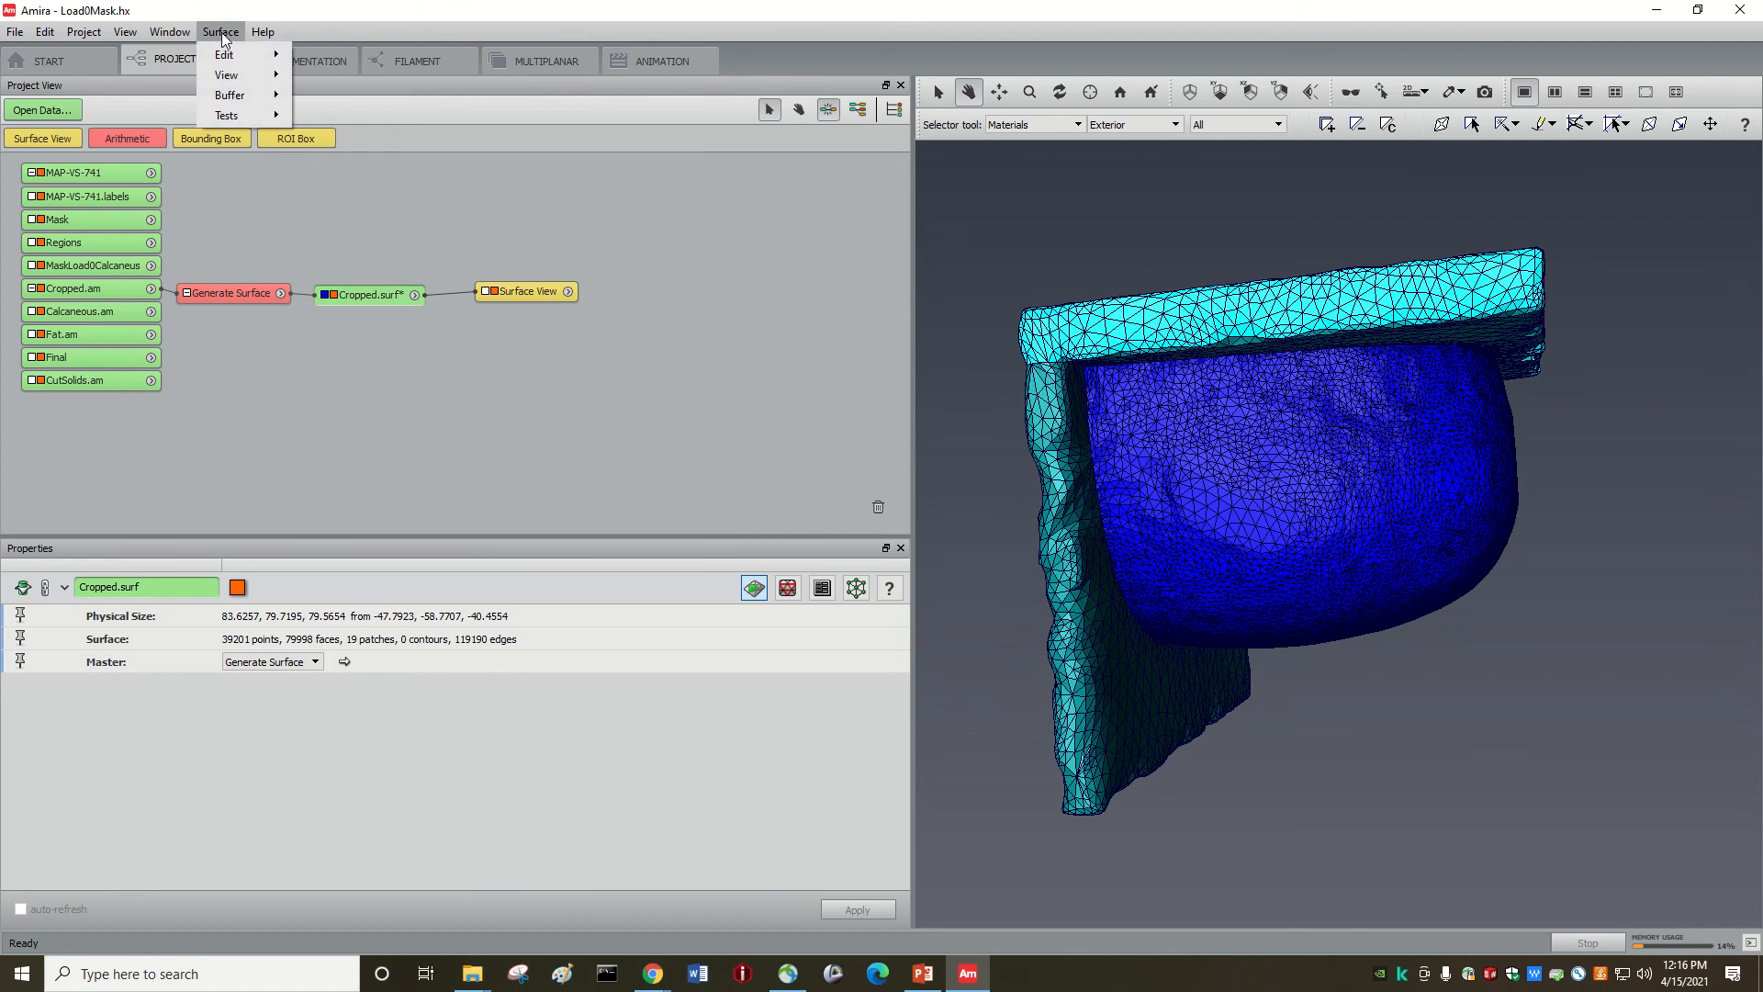
mouse_move(275, 54)
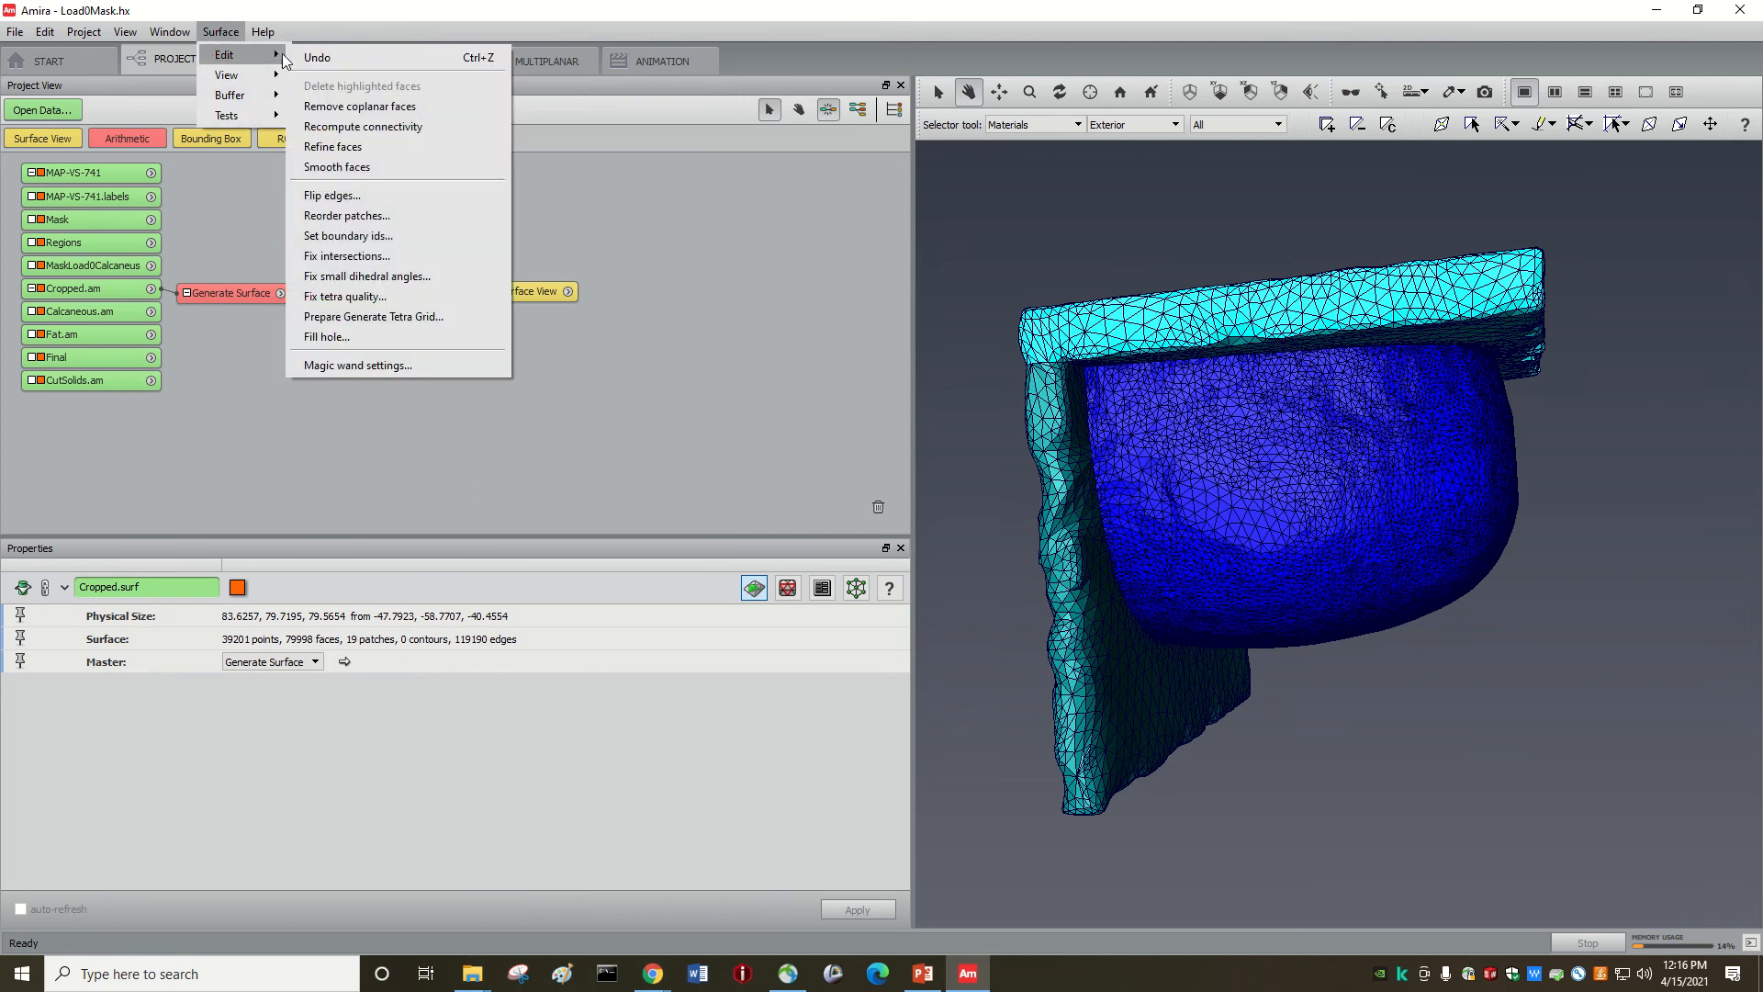
left_click(349, 167)
left_click_drag(1071, 563, 1045, 508)
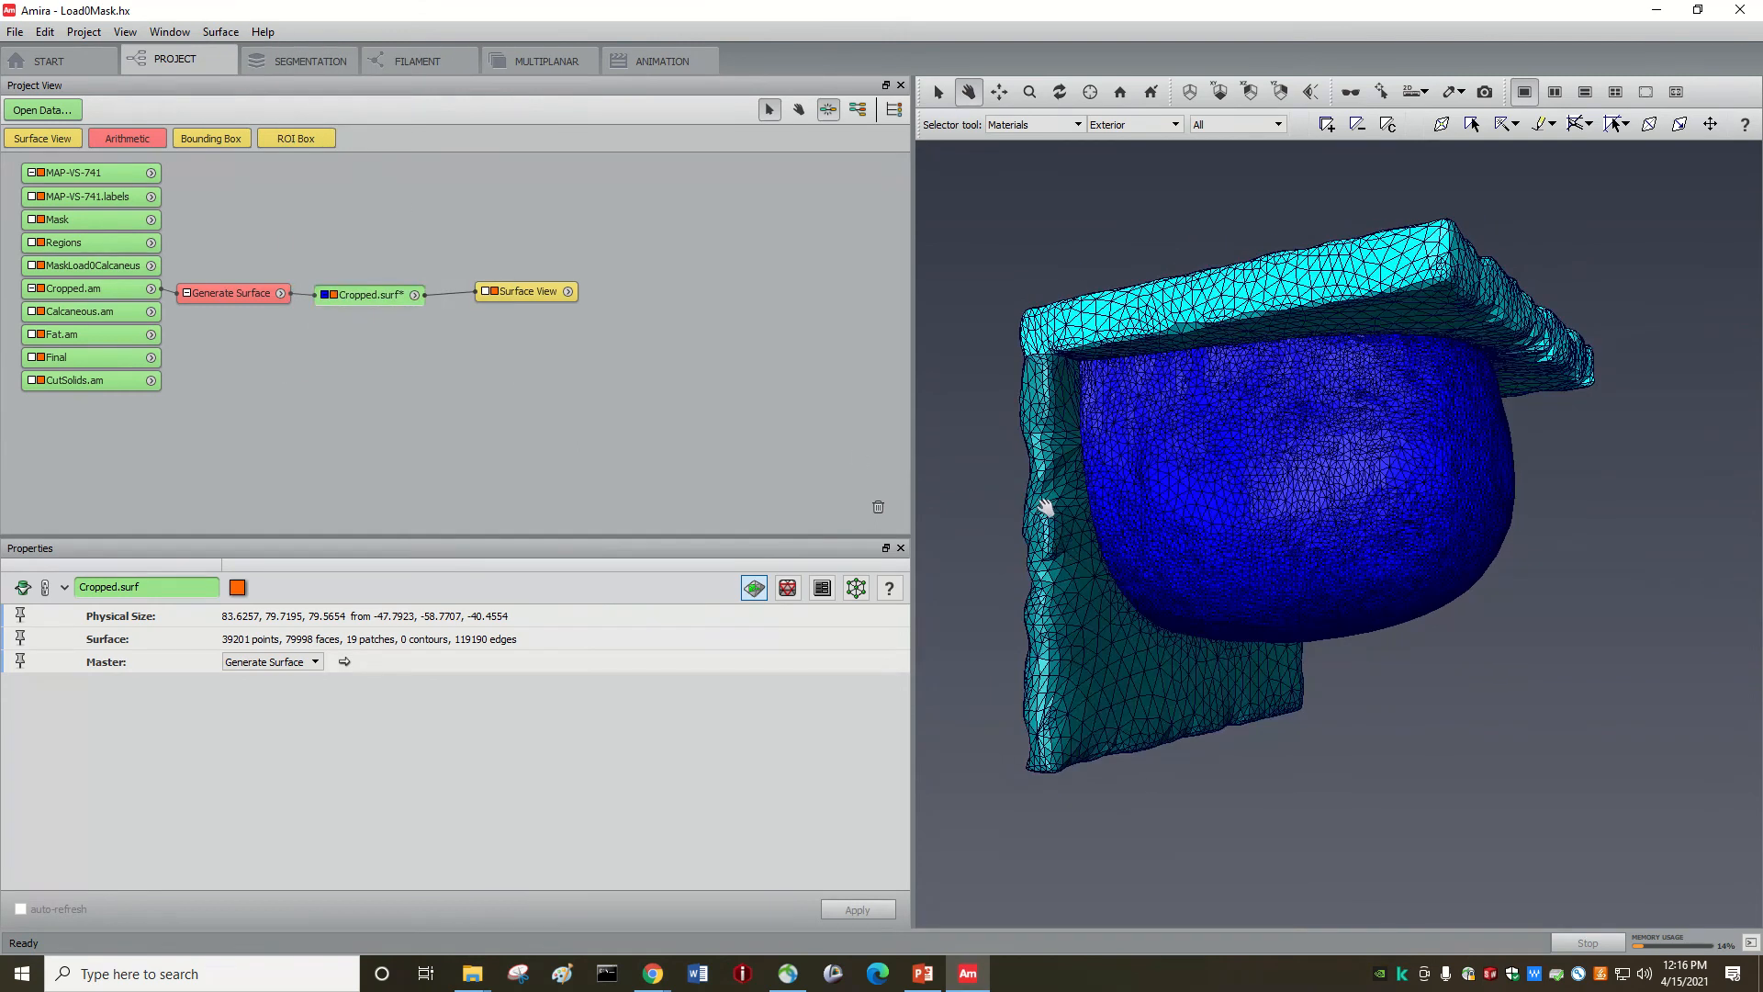
left_click(207, 34)
mouse_move(273, 54)
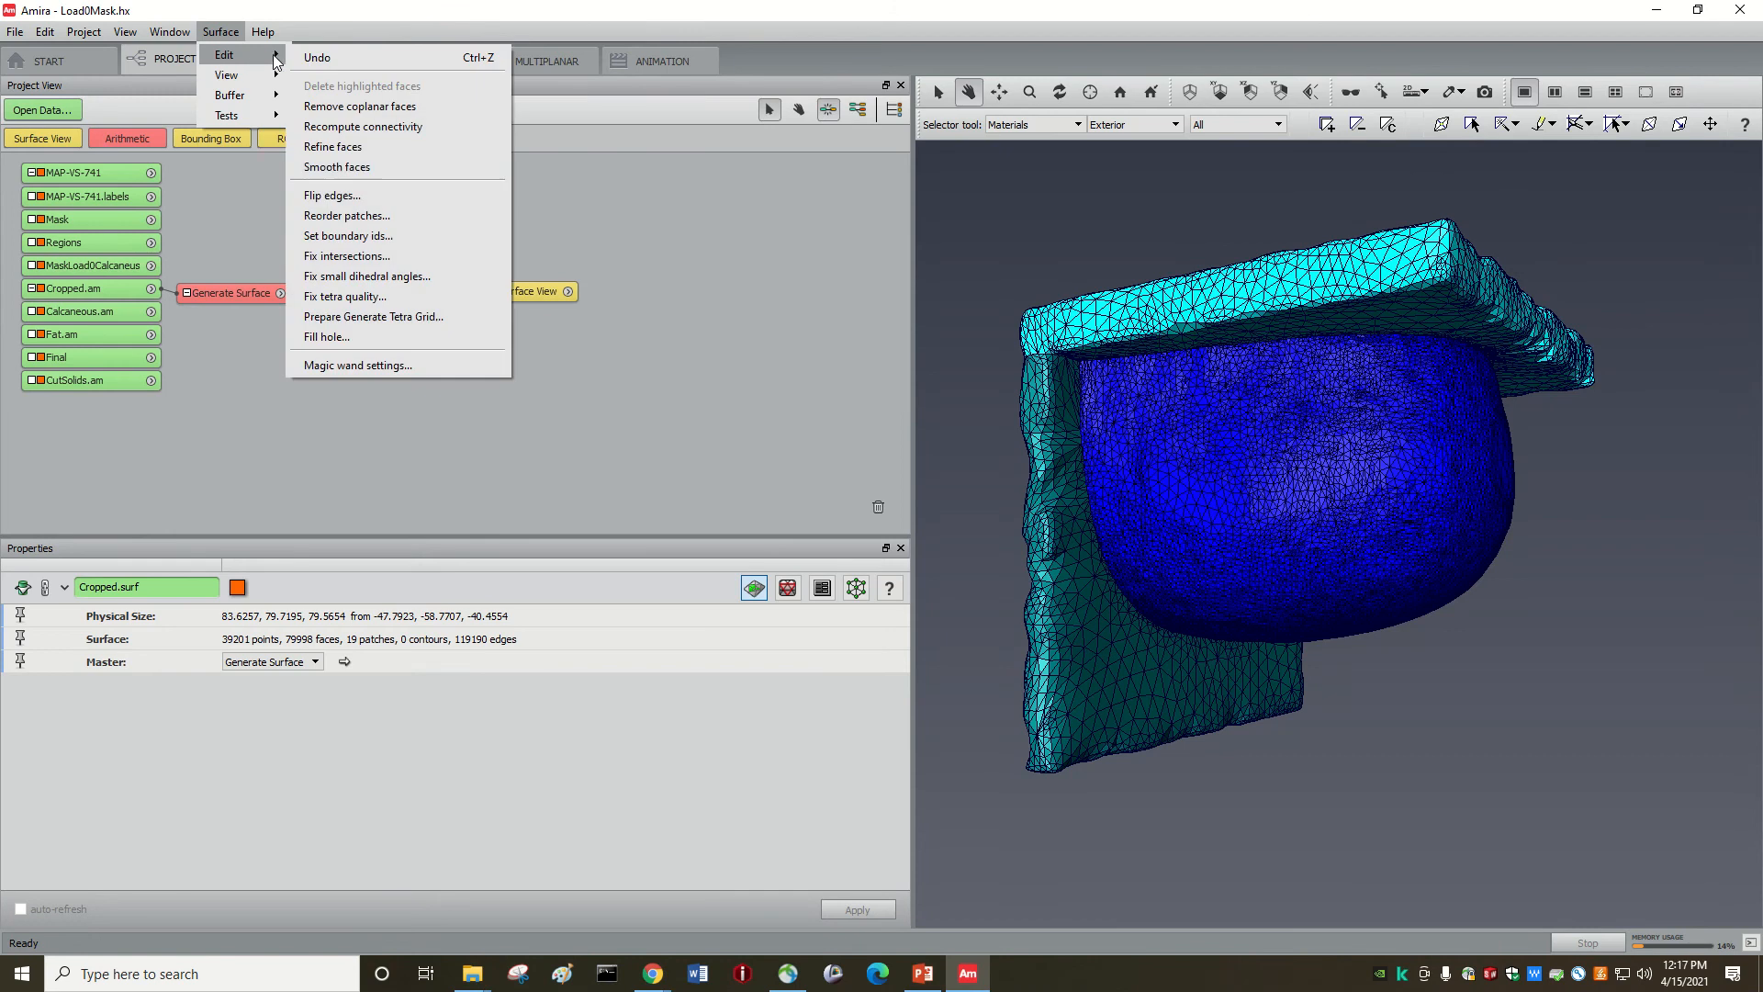
left_click(348, 168)
left_click(360, 296)
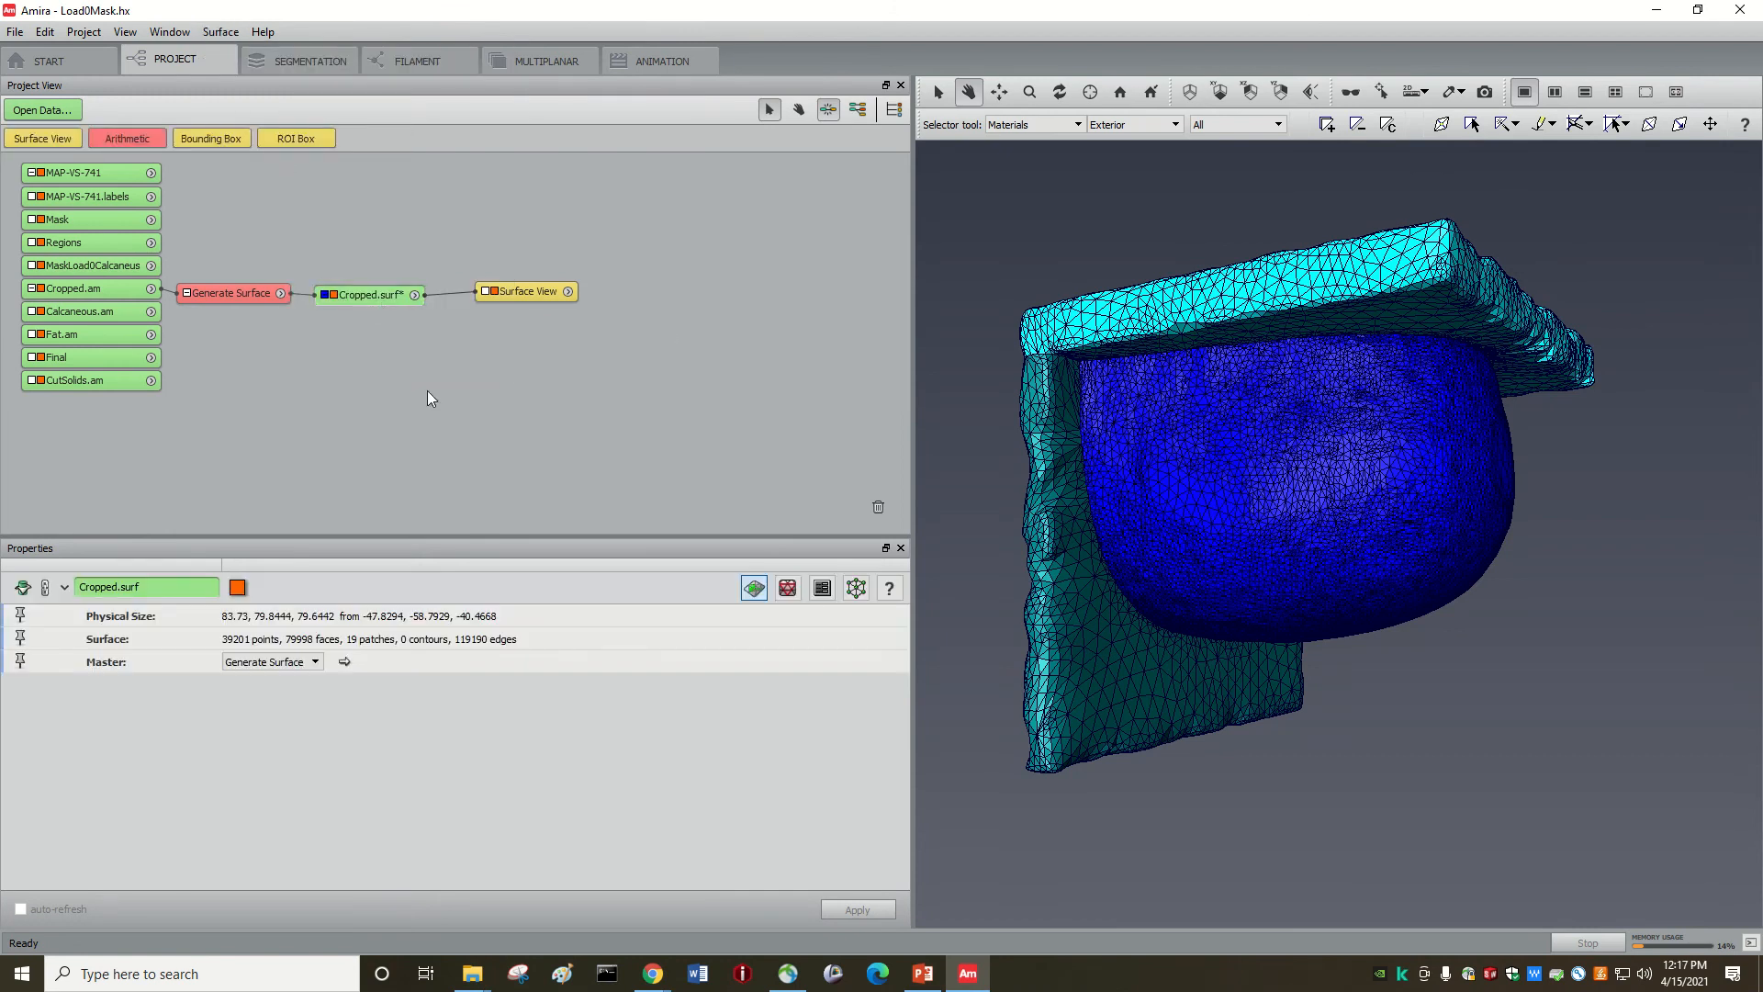
left_click(788, 587)
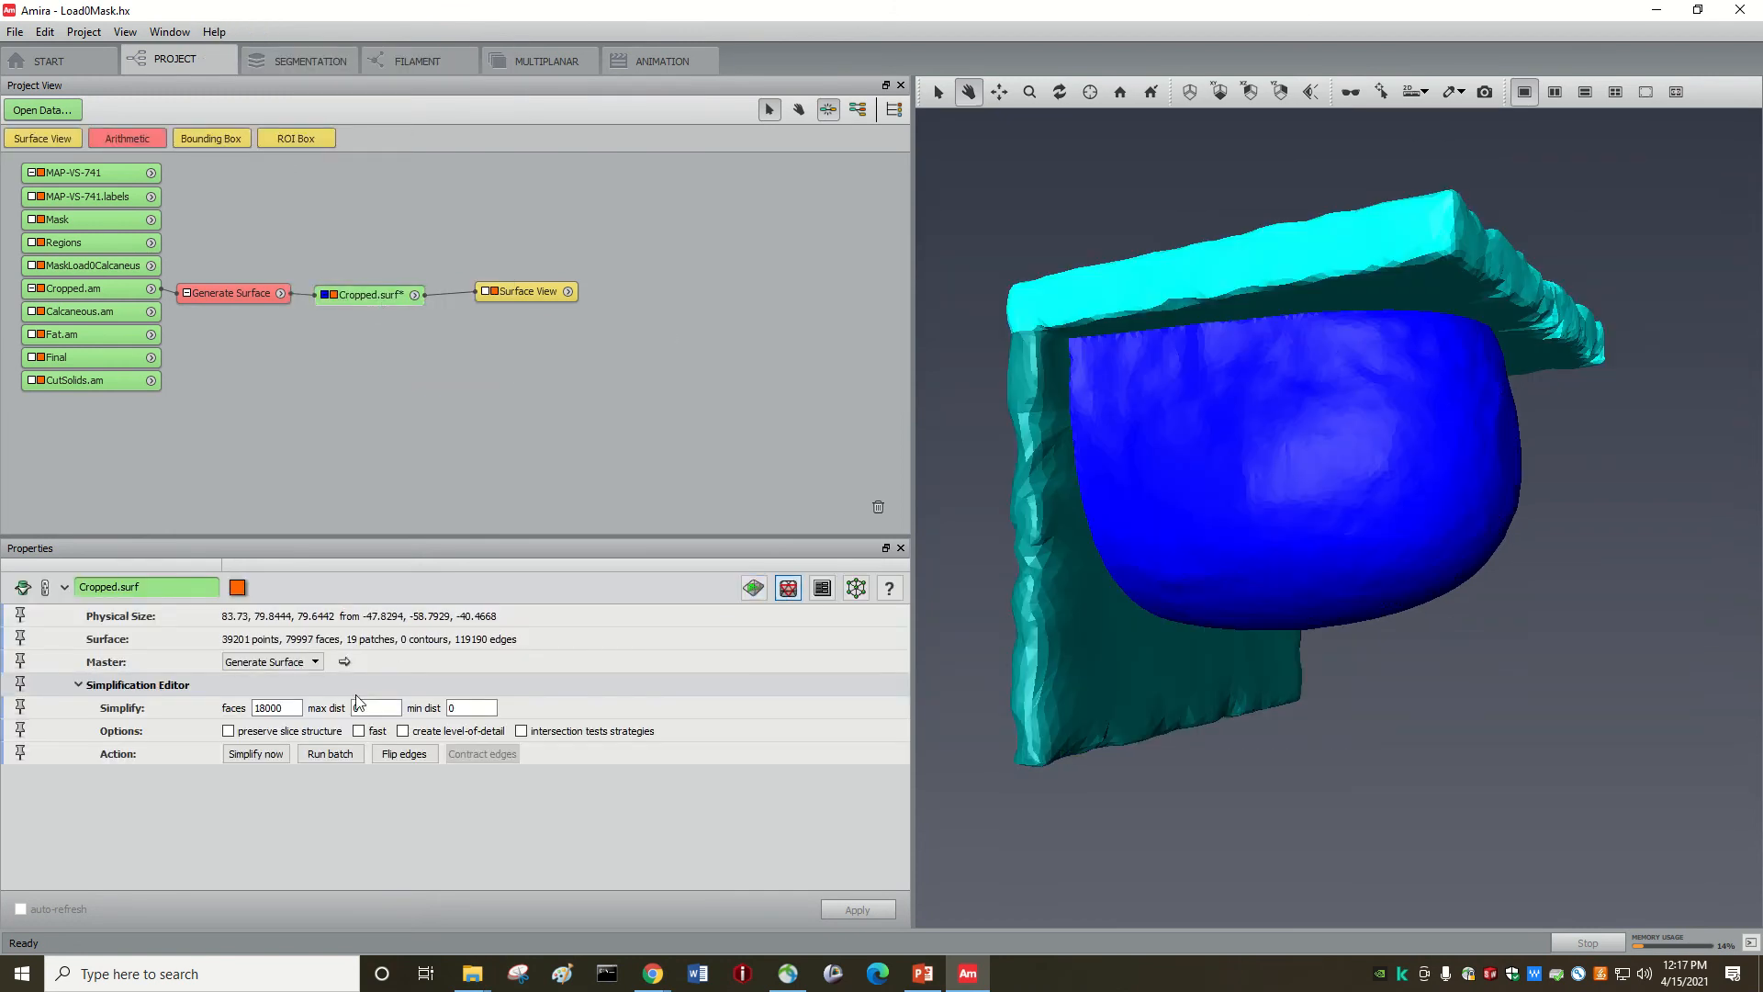
Step: Select the 18000 Simplify faces target and begin typing the new count, starting with 4
double_click(297, 706)
type("4")
Step: In the Surface Editor, run Smooth faces three times on the 39998-face Cropped.surf mesh
left_click(754, 587)
left_click_drag(1122, 531, 1197, 492)
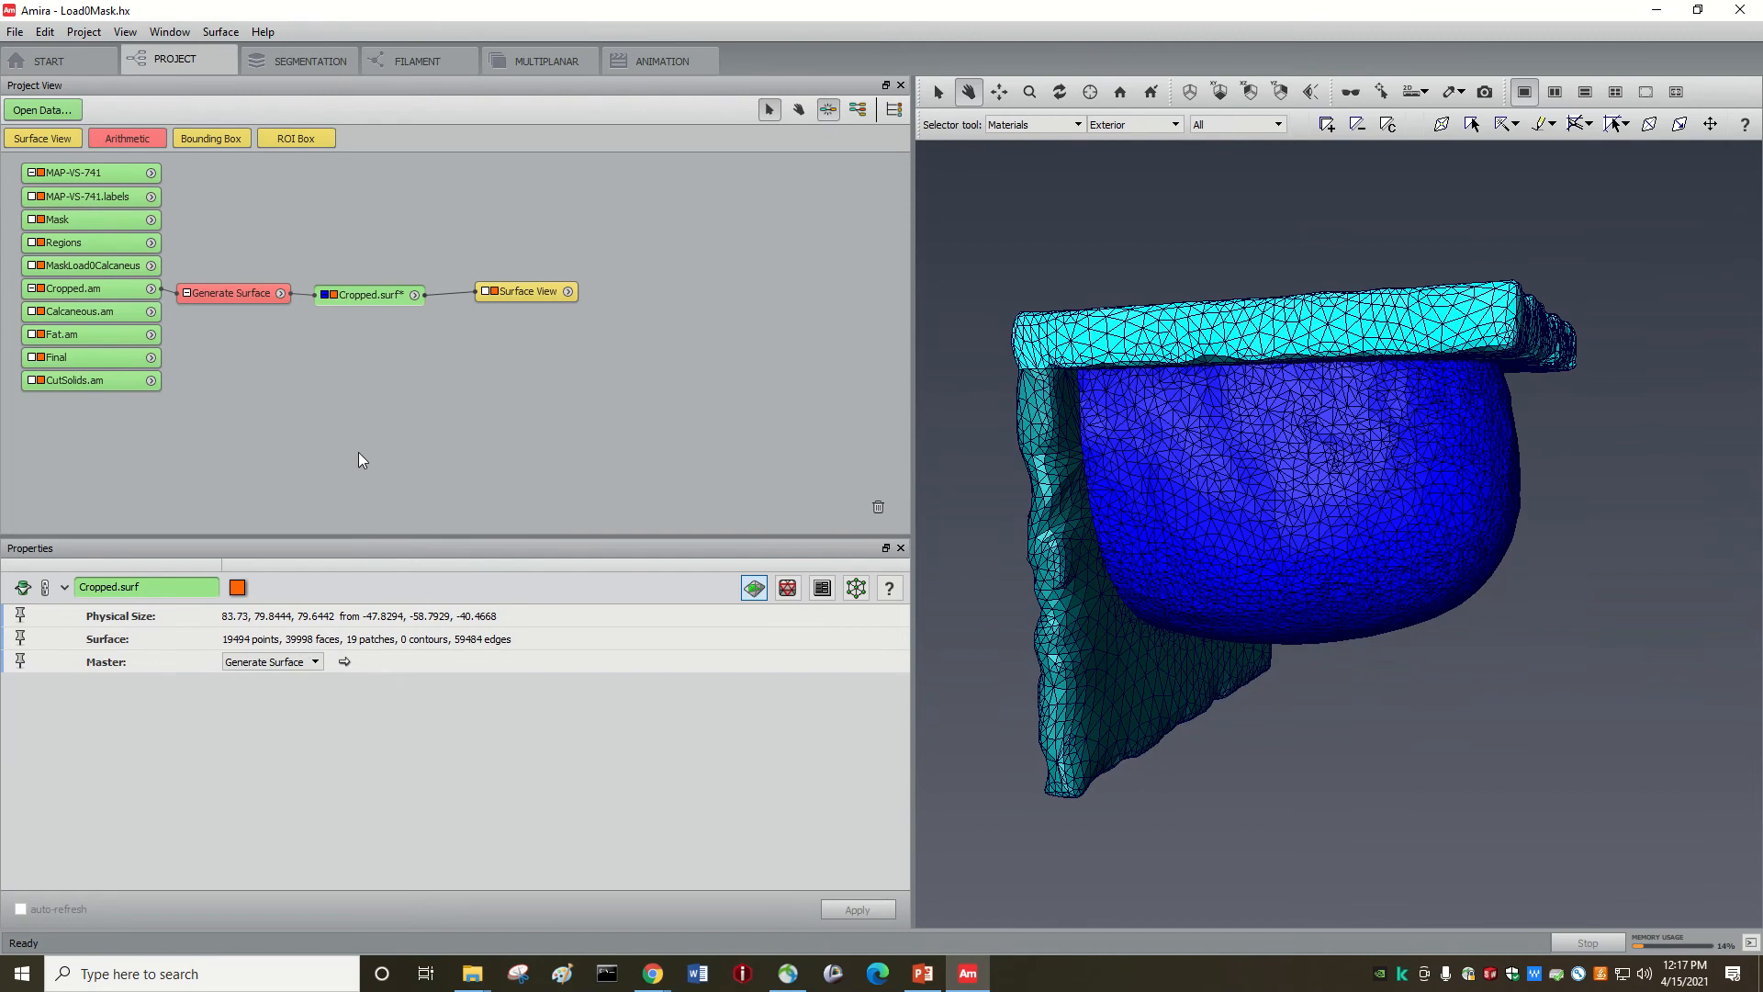
left_click(221, 31)
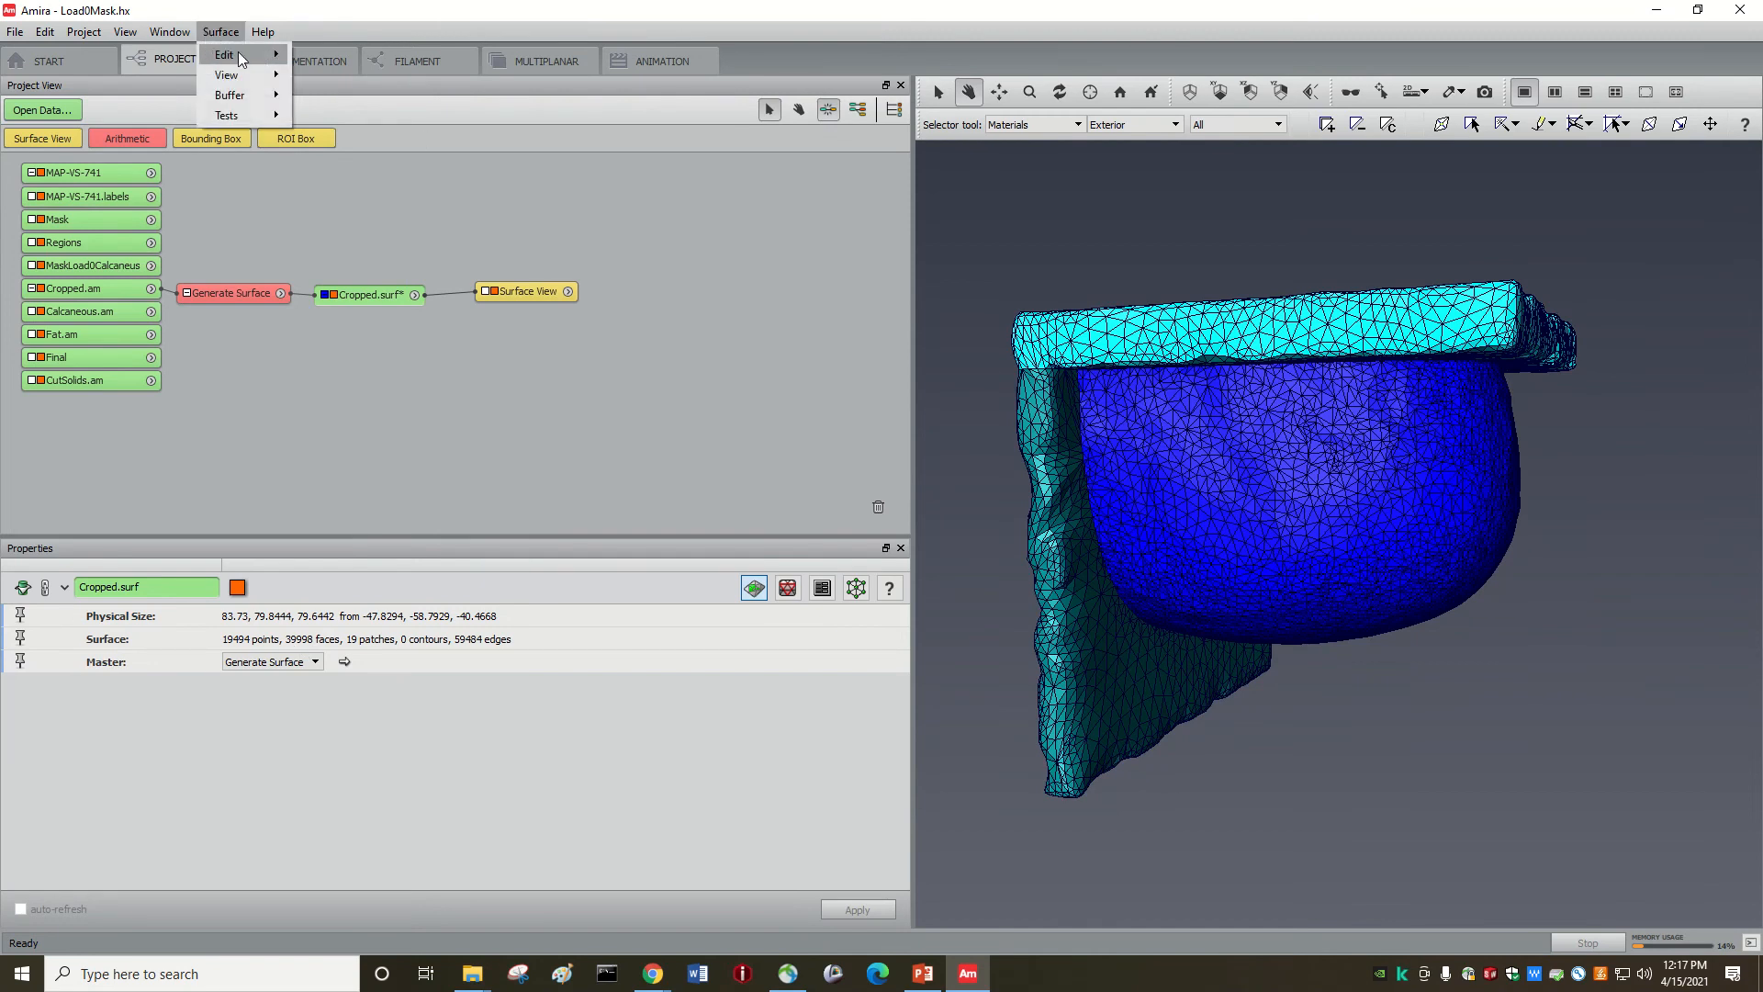
mouse_move(224, 54)
left_click(337, 168)
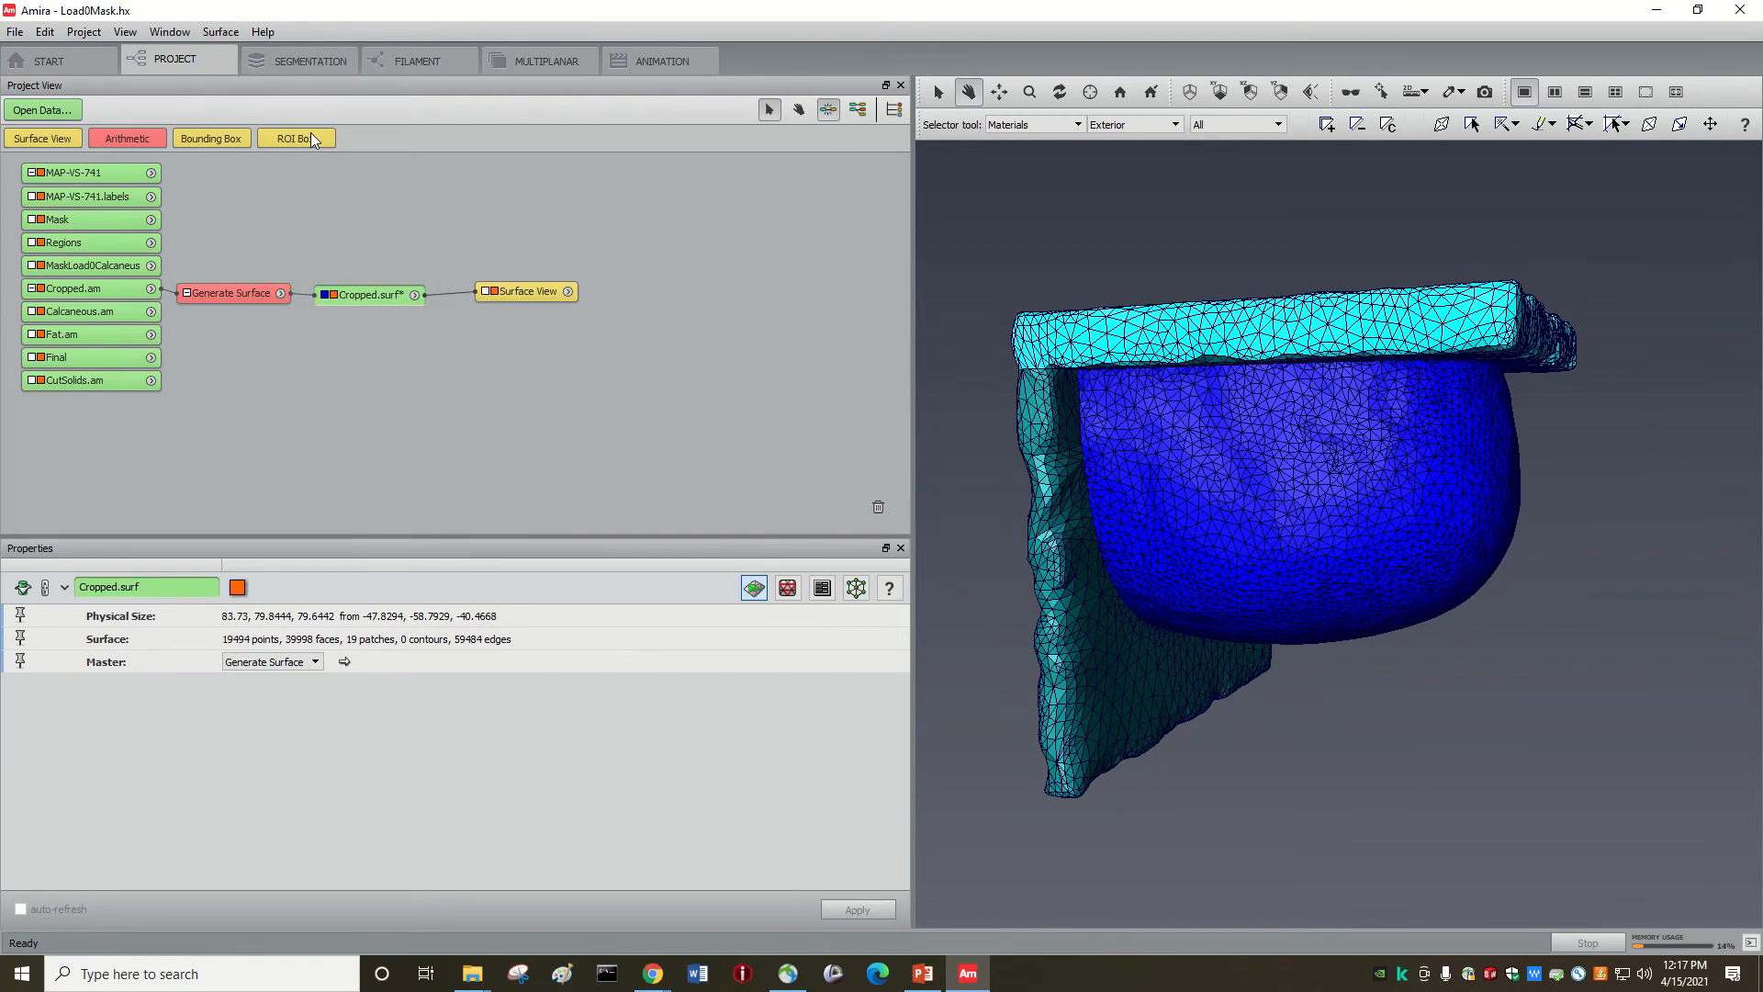
left_click(227, 33)
mouse_move(225, 53)
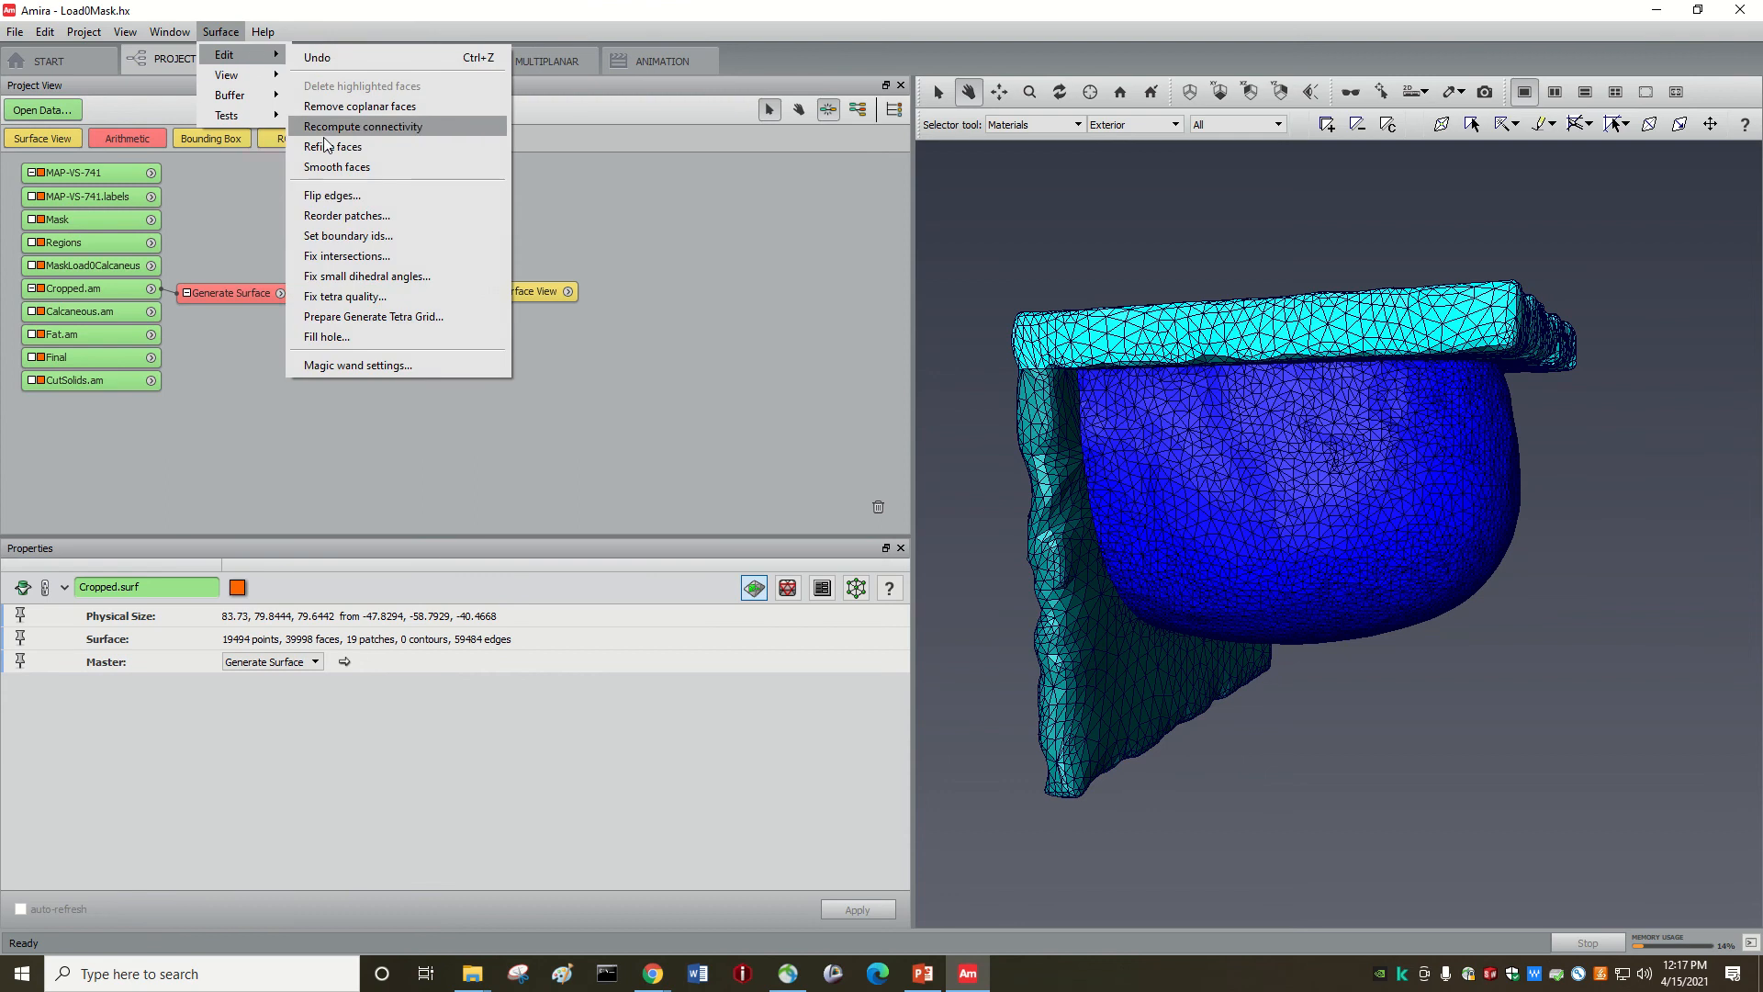
left_click(337, 169)
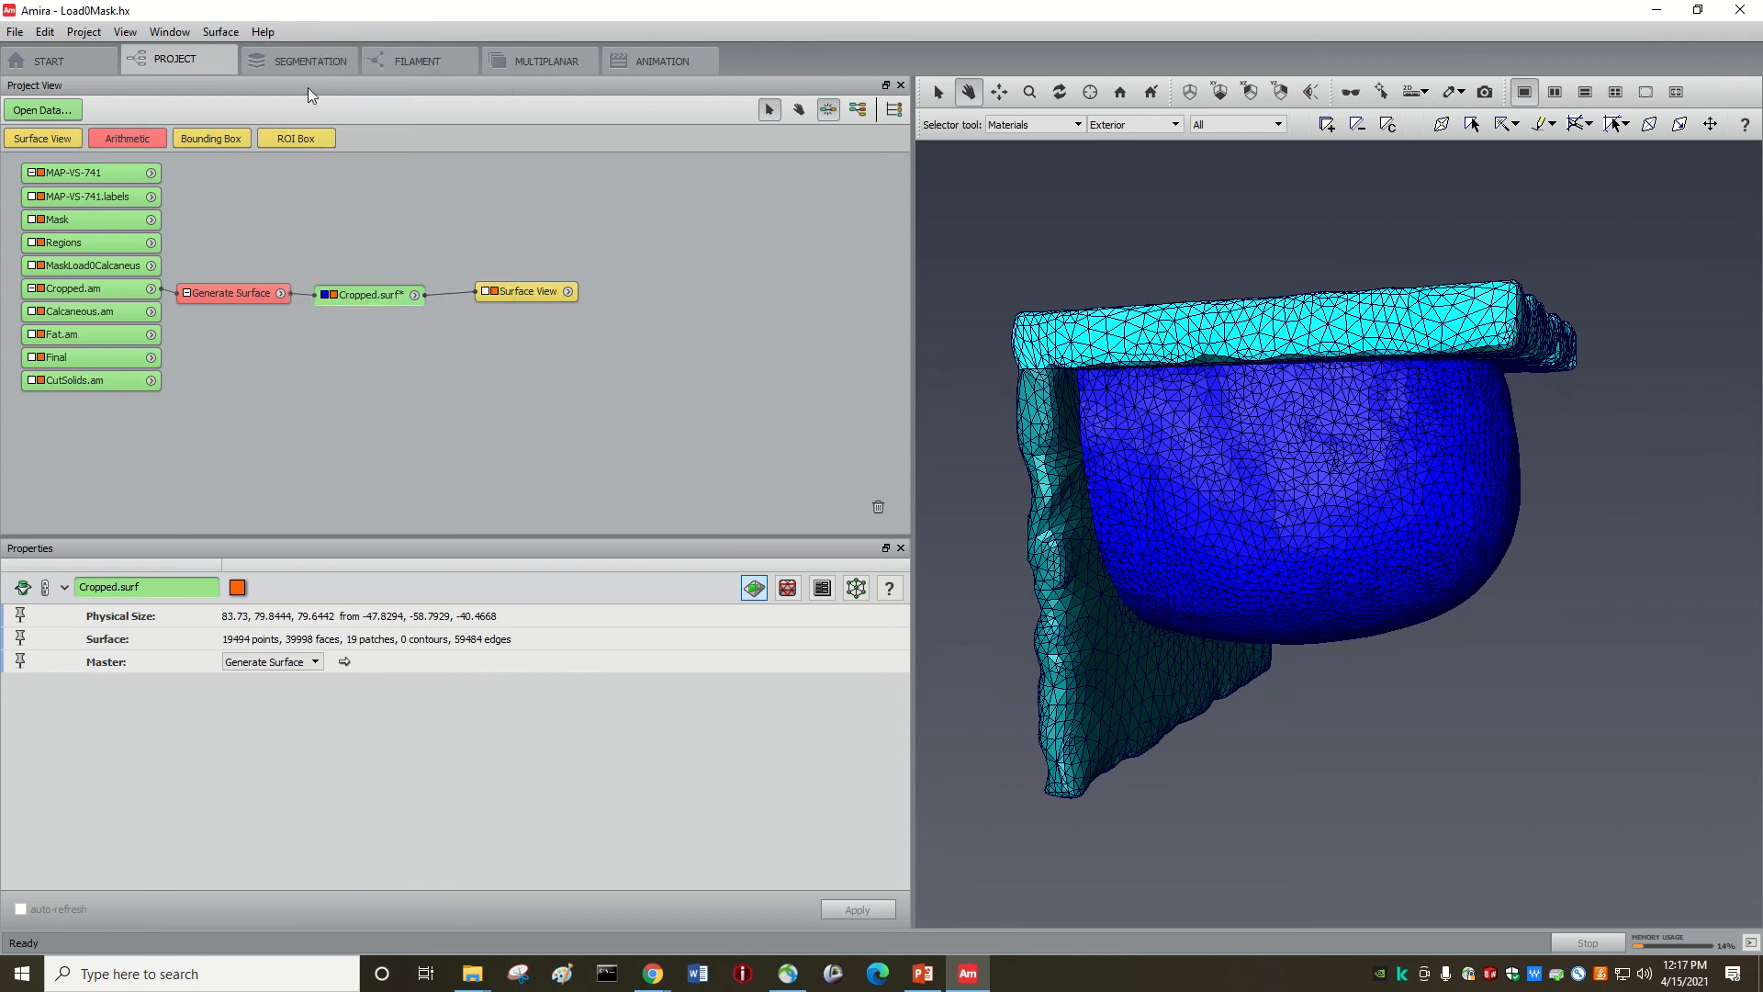
left_click(213, 33)
mouse_move(275, 56)
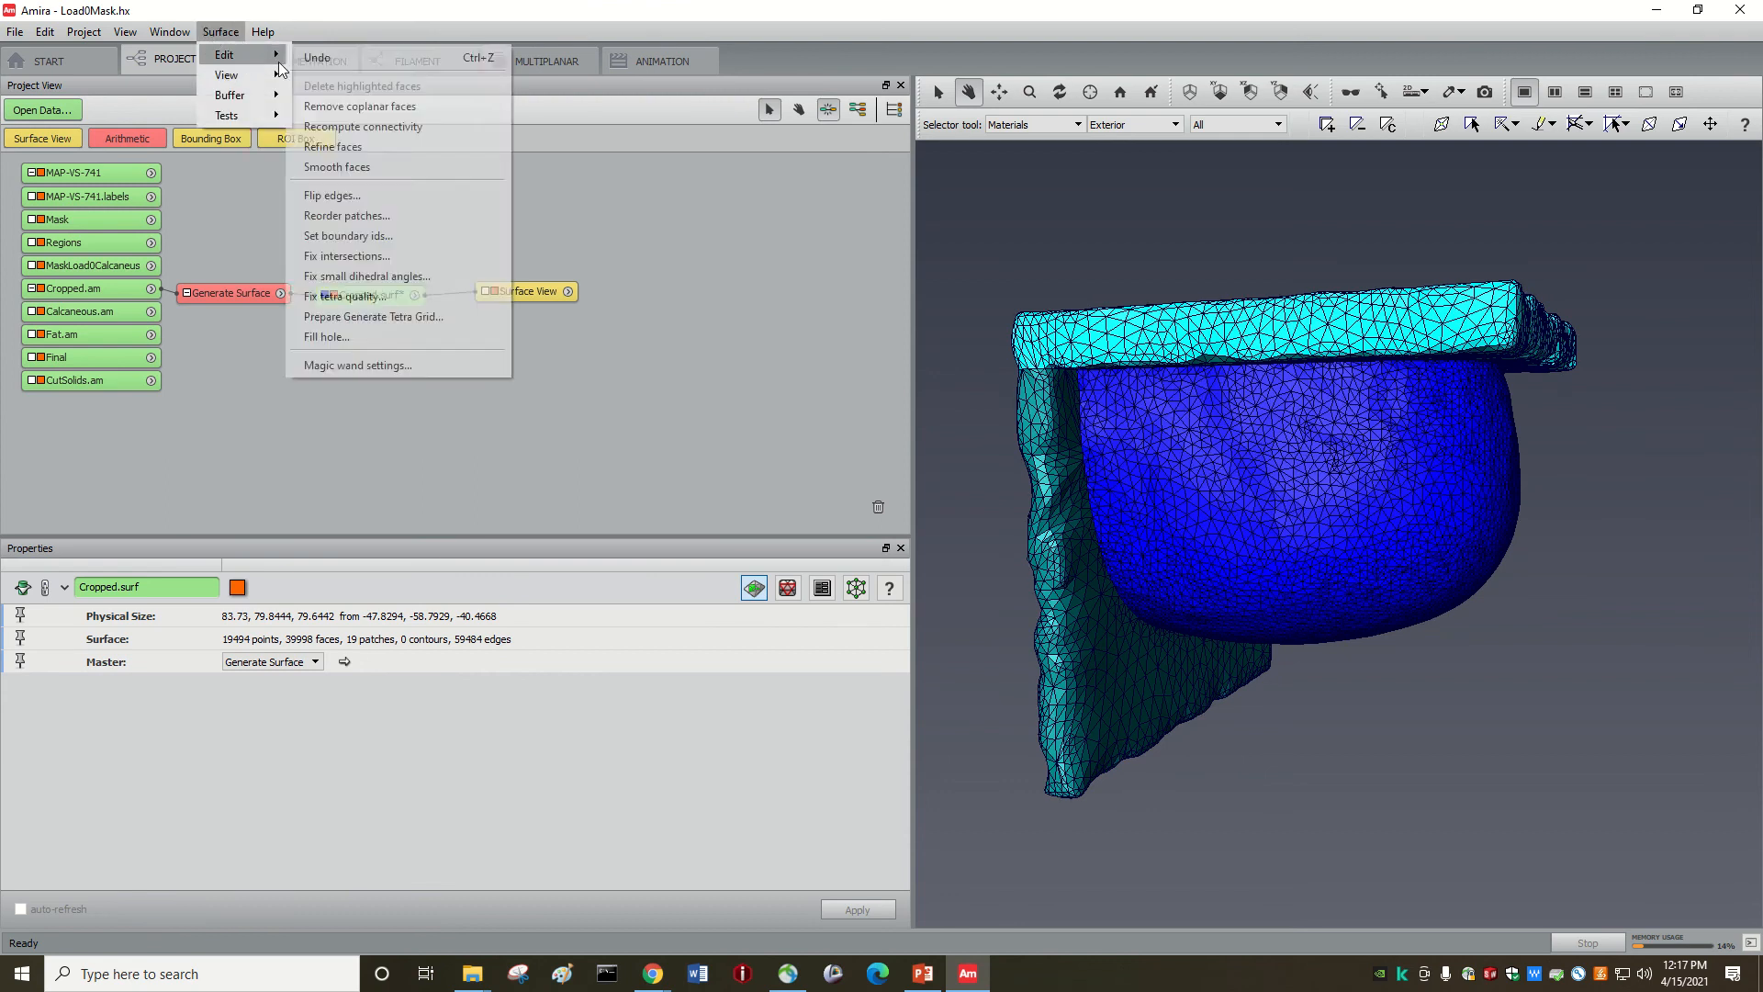
left_click(334, 166)
left_click_drag(1334, 482, 1090, 401)
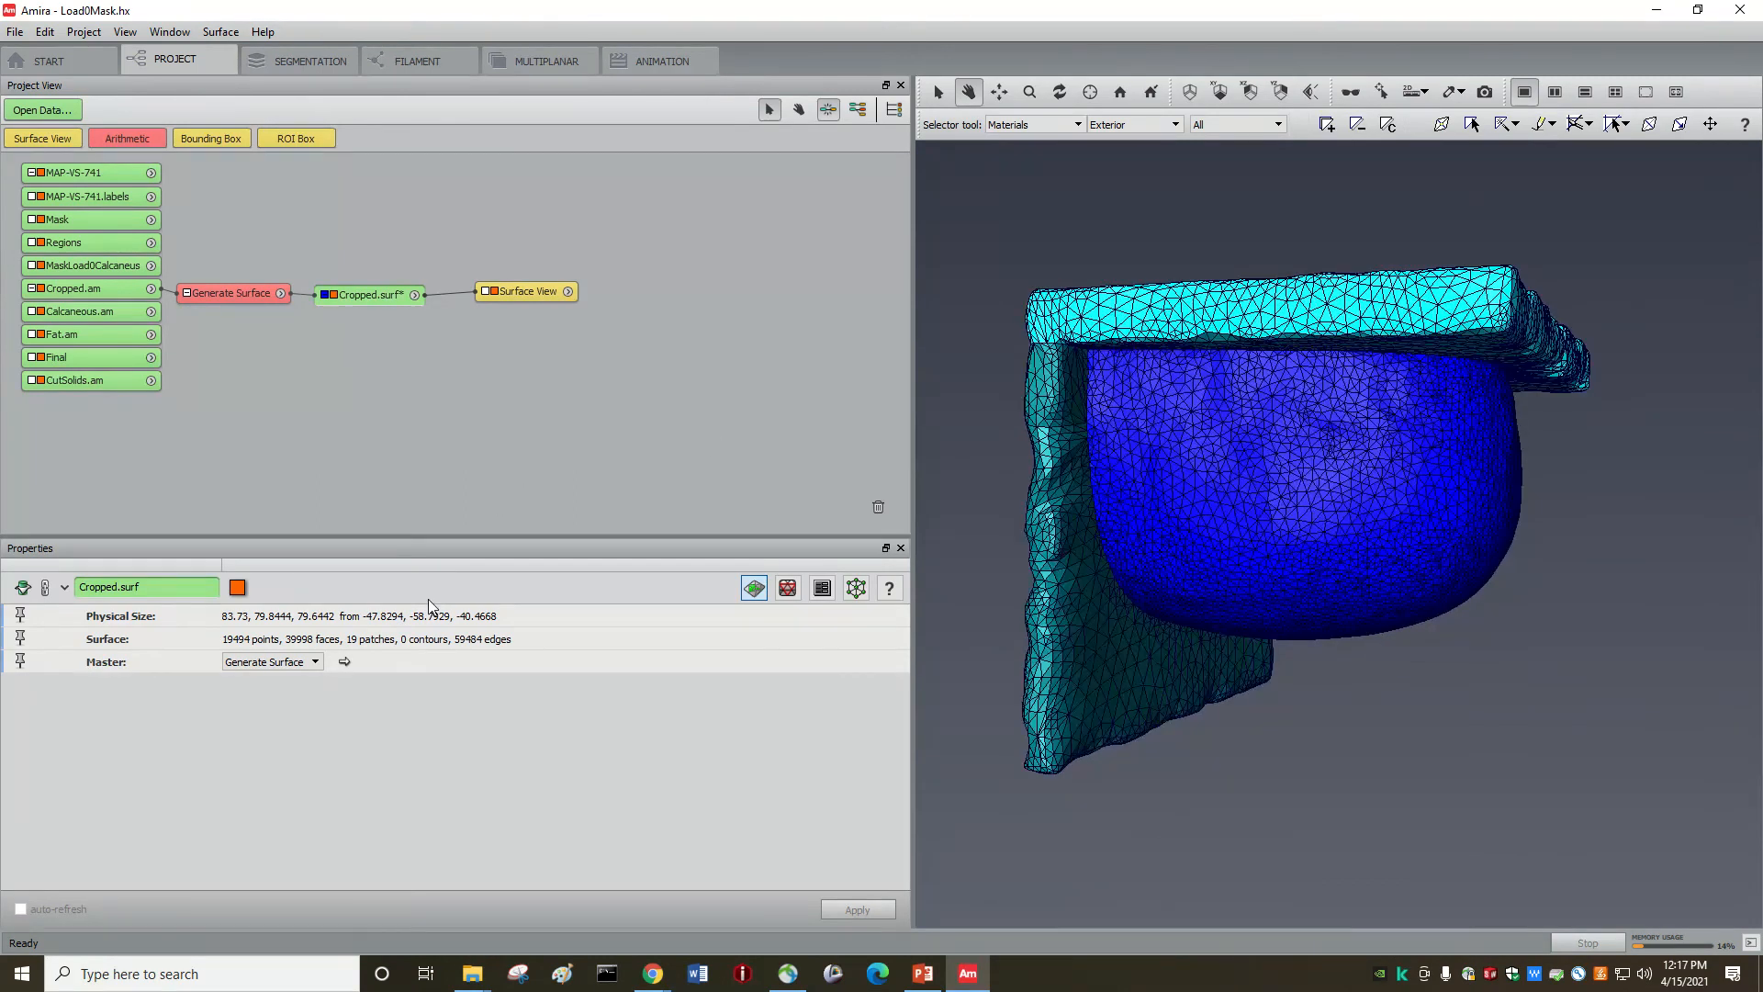
Step: Keep Generate Surface as the source module and bring up the Simplification Editor
left_click(305, 661)
left_click(305, 661)
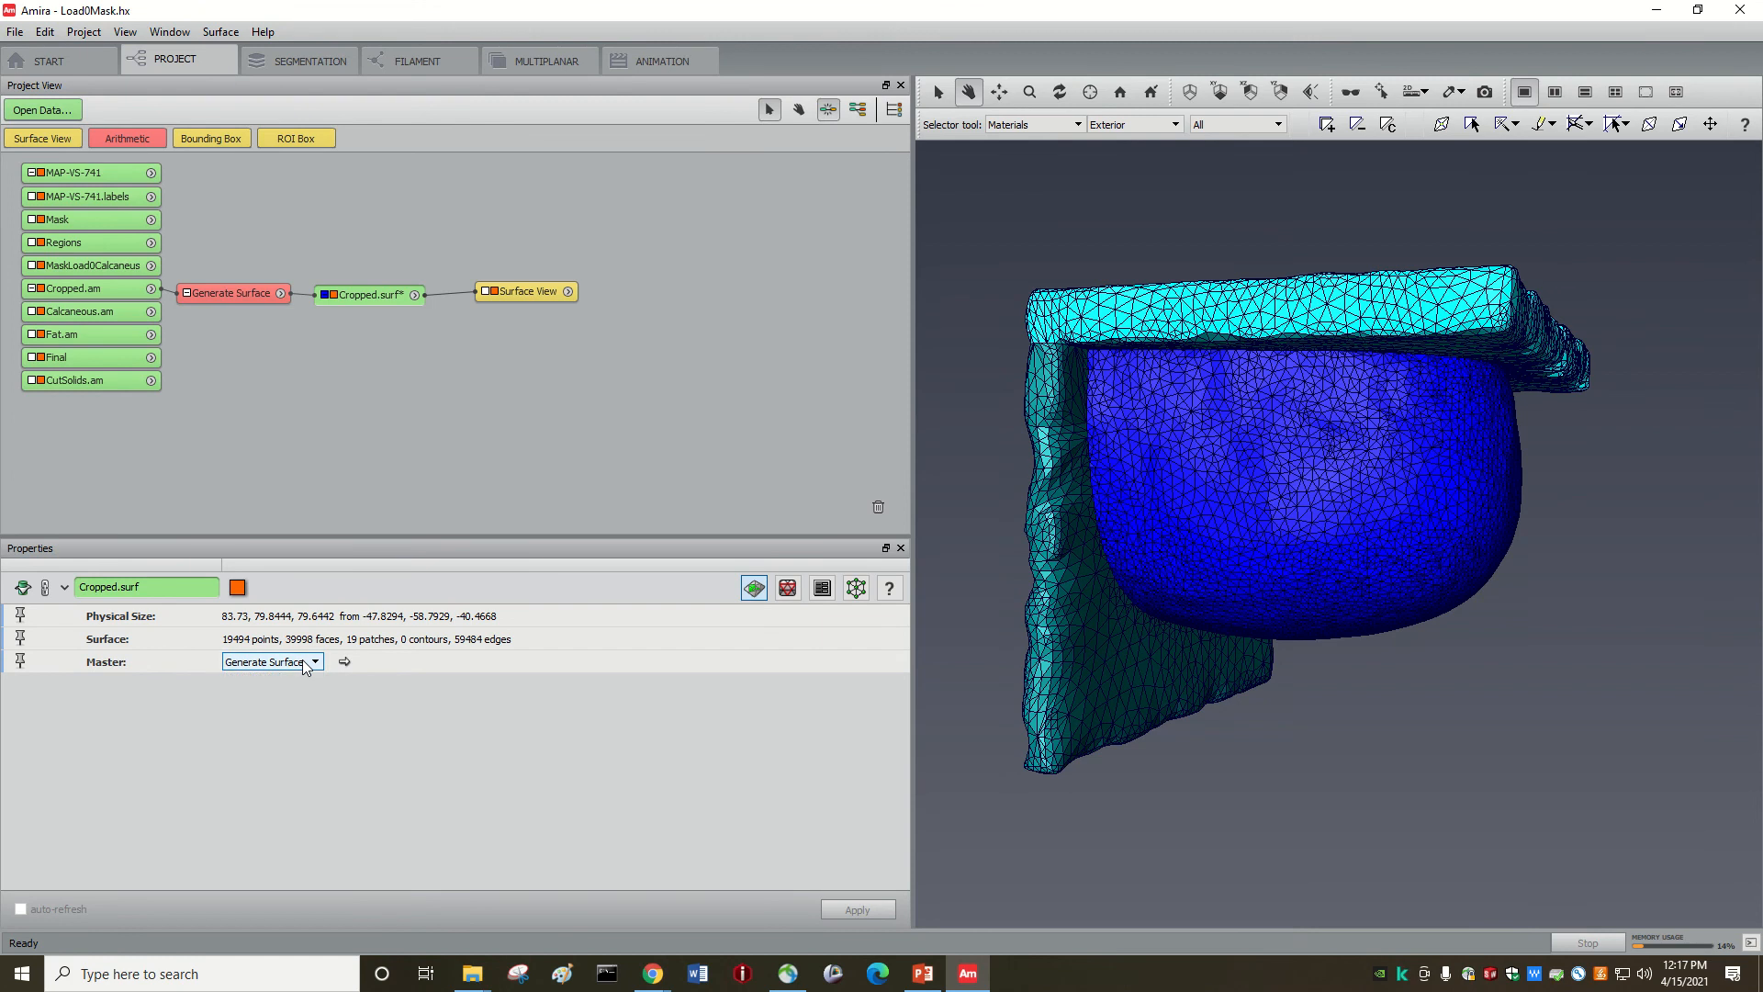
left_click(787, 593)
left_click(763, 592)
left_click(788, 593)
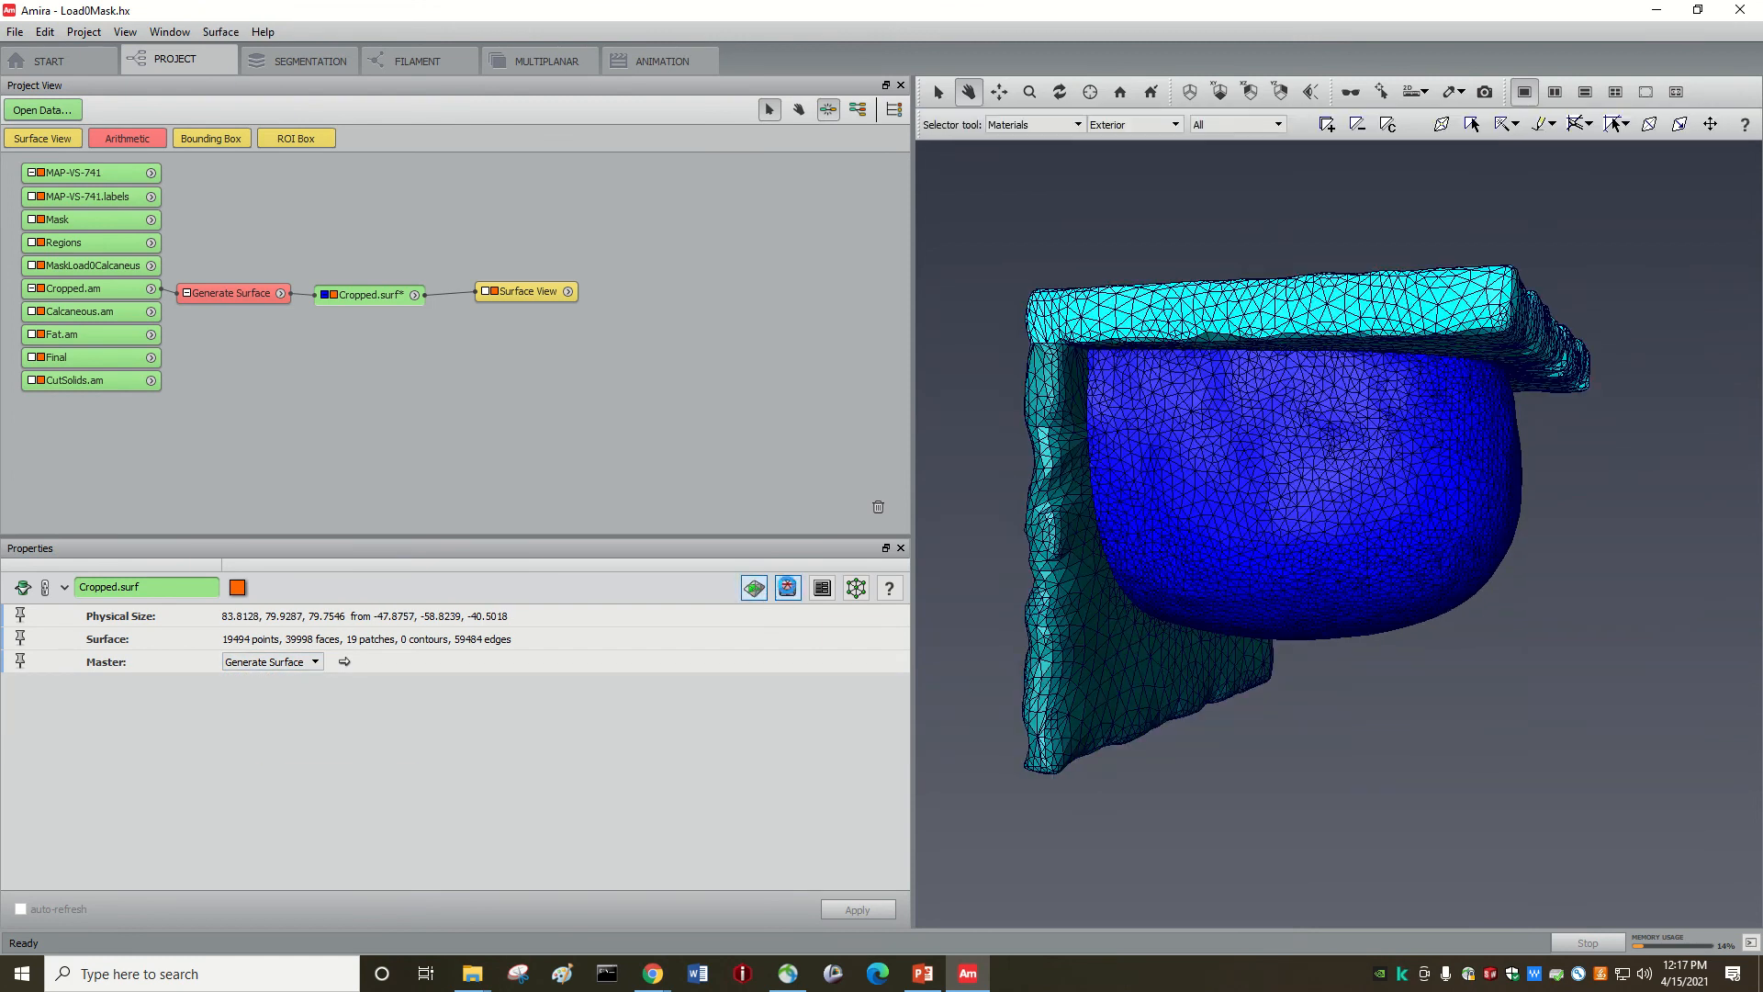
left_click(286, 709)
Step: Simplify Cropped.surf to 20000 faces with the fast option enabled
left_click_drag(286, 709, 173, 710)
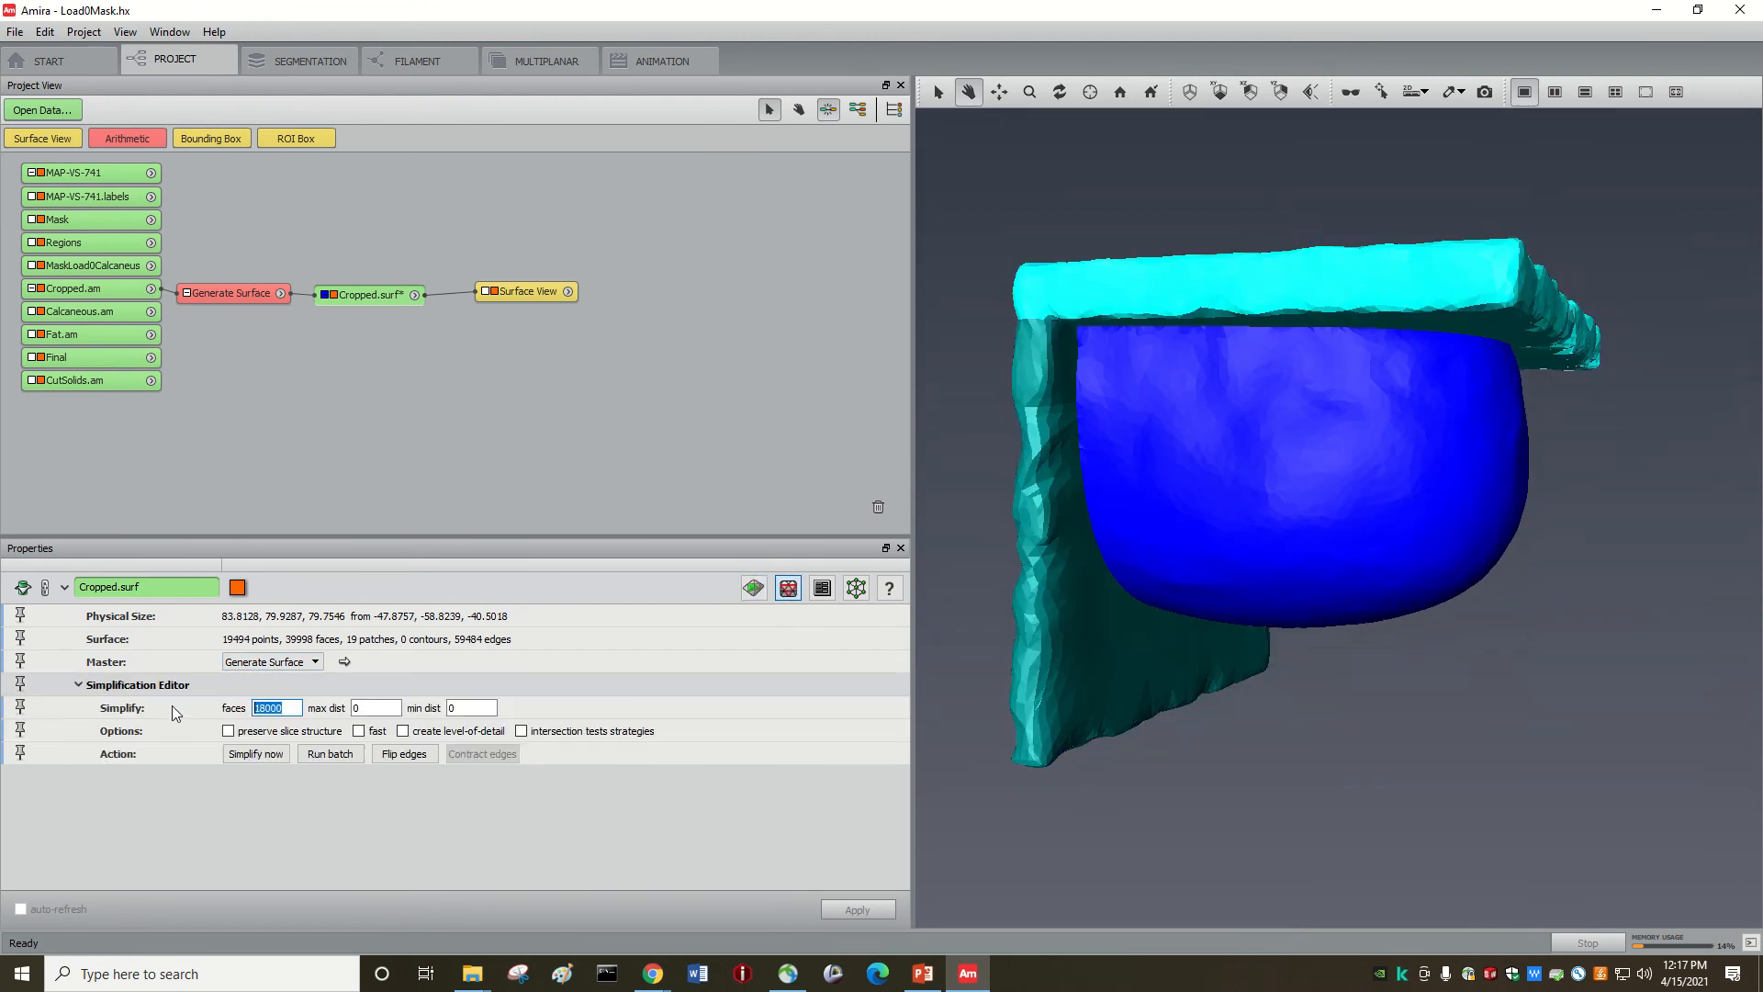
type("20000")
left_click(359, 731)
left_click(256, 754)
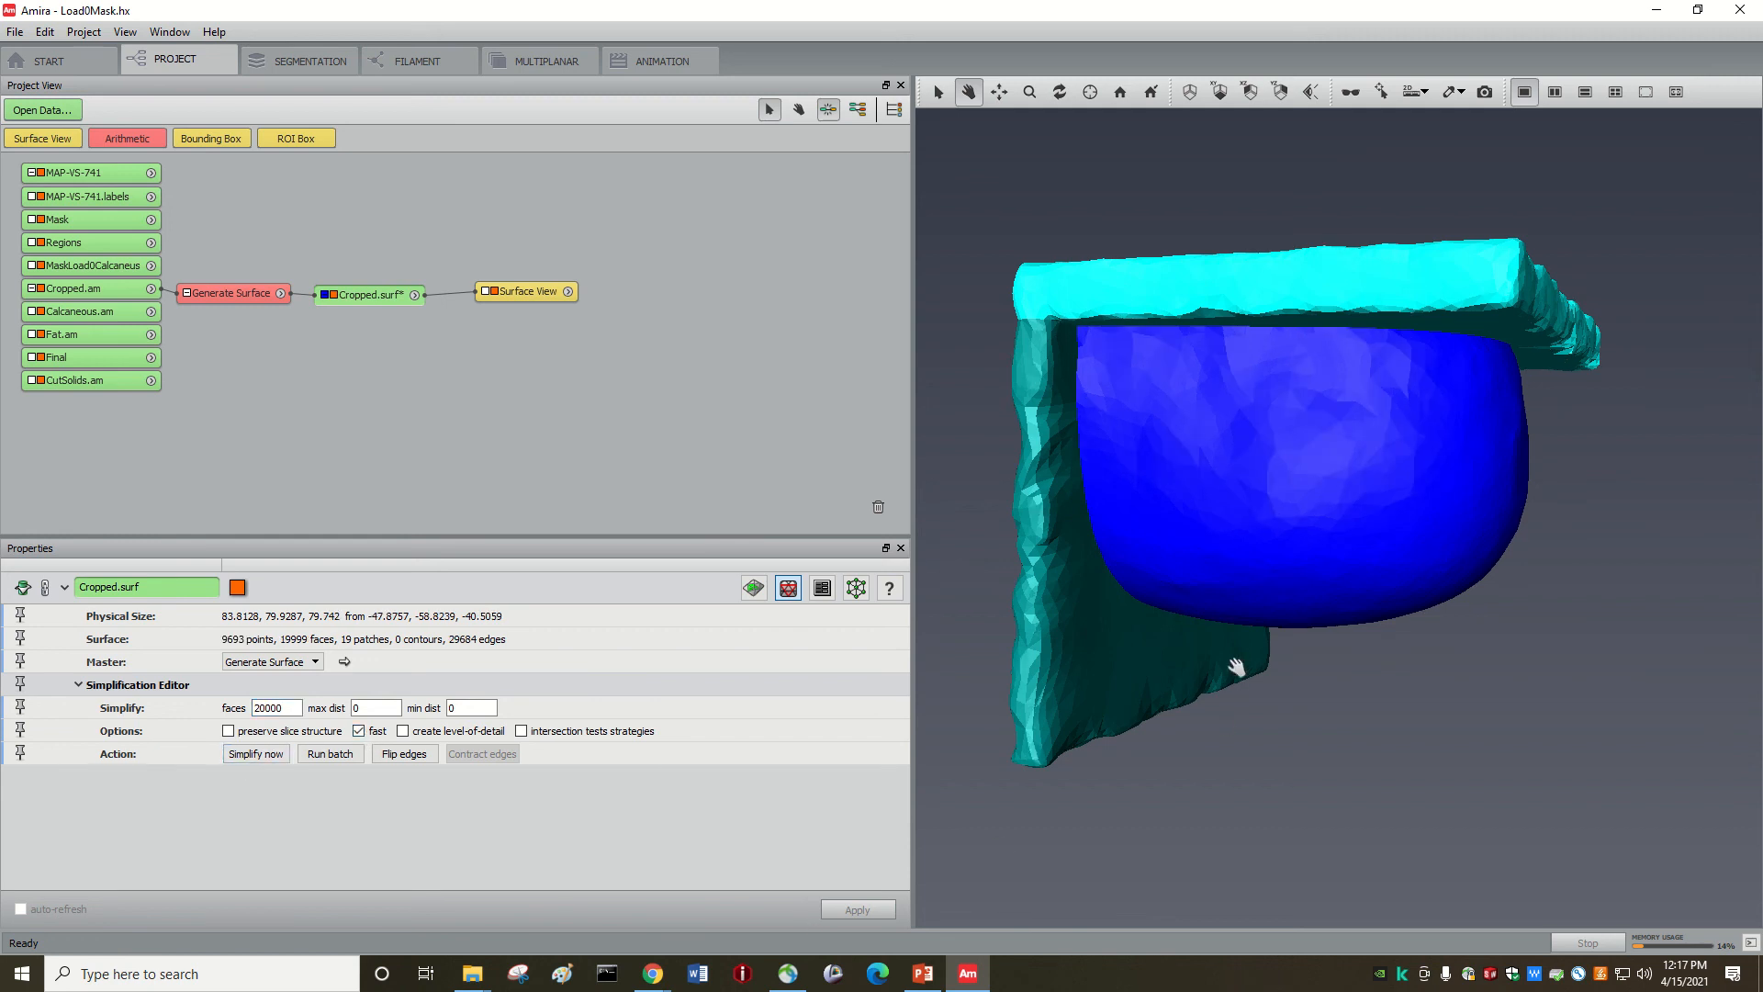
left_click_drag(1228, 657, 1261, 680)
left_click(176, 36)
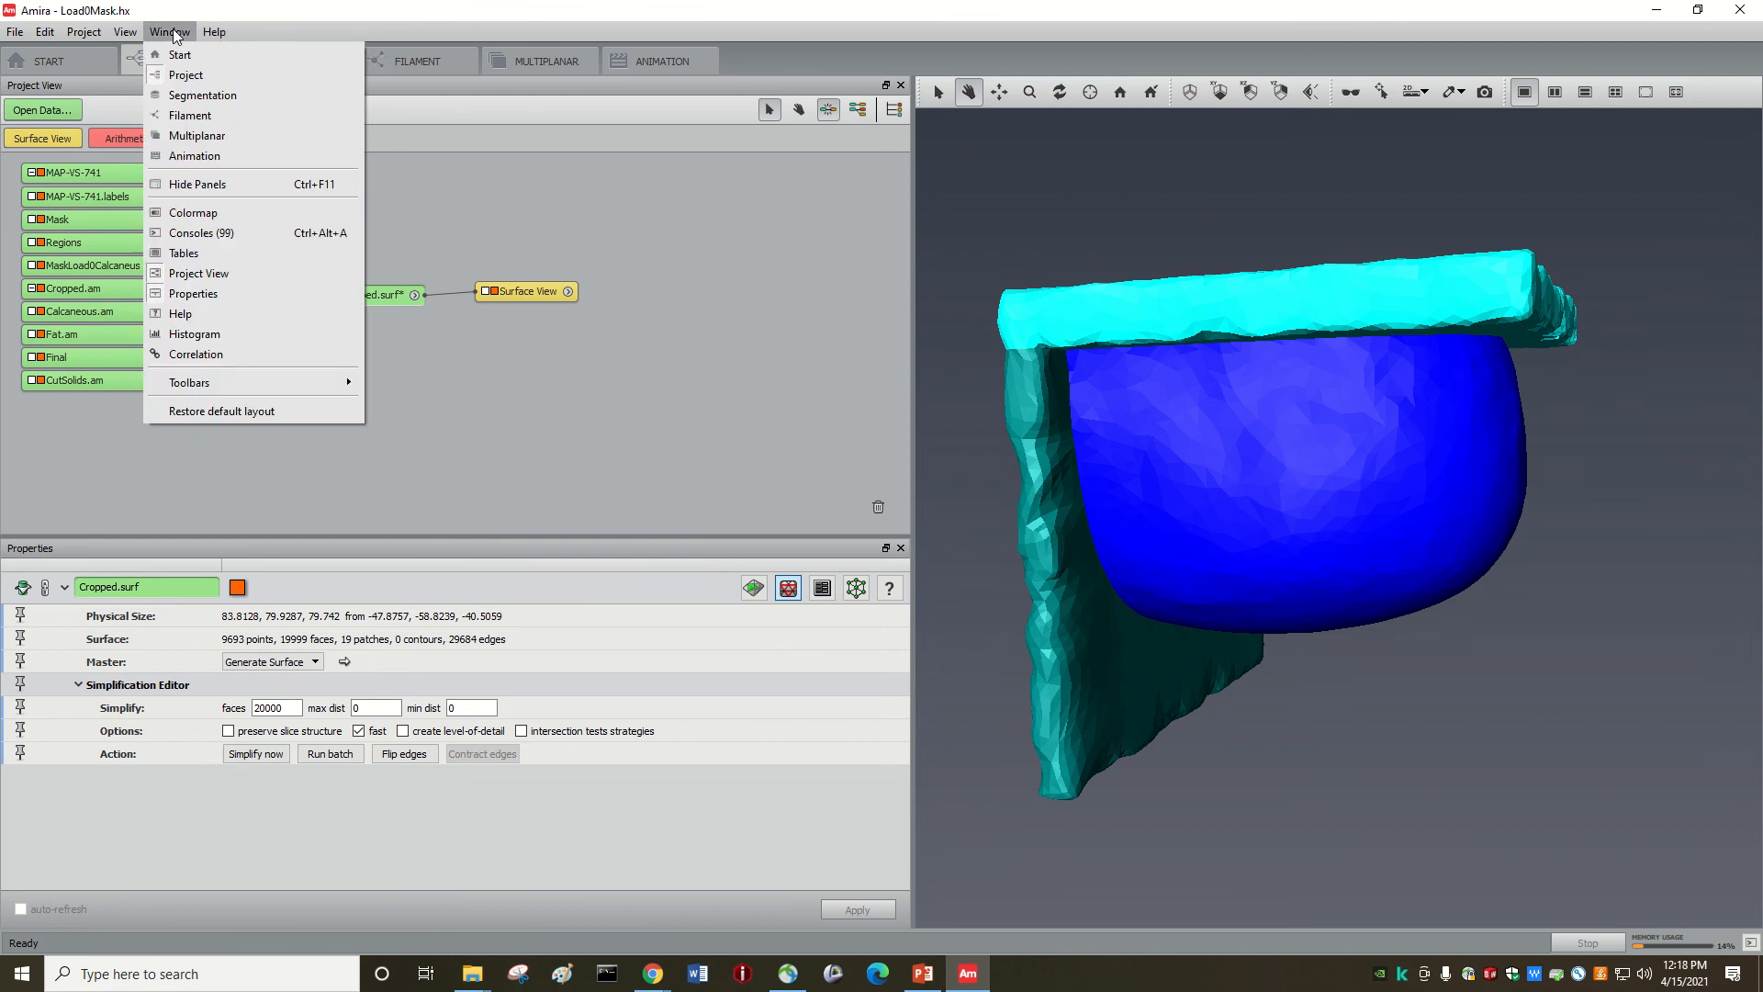
Step: Select Cropped.surf, enter the Surface Editor and apply a first Smooth faces pass
left_click(637, 504)
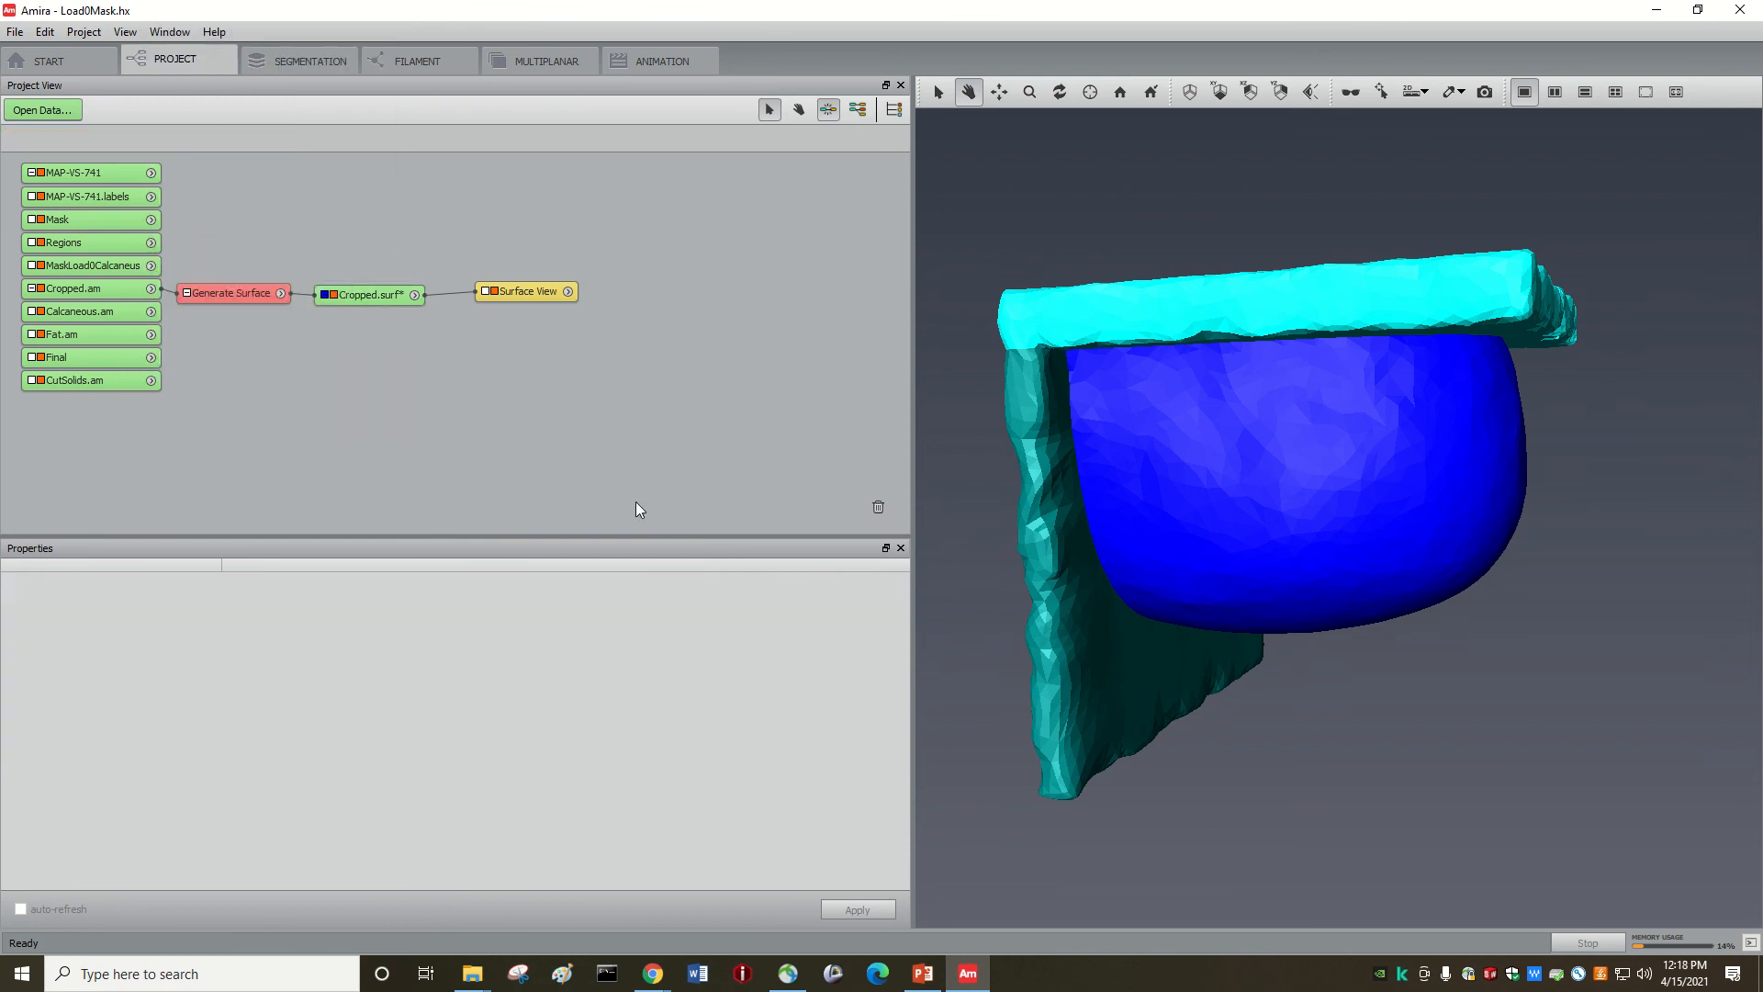
left_click(372, 295)
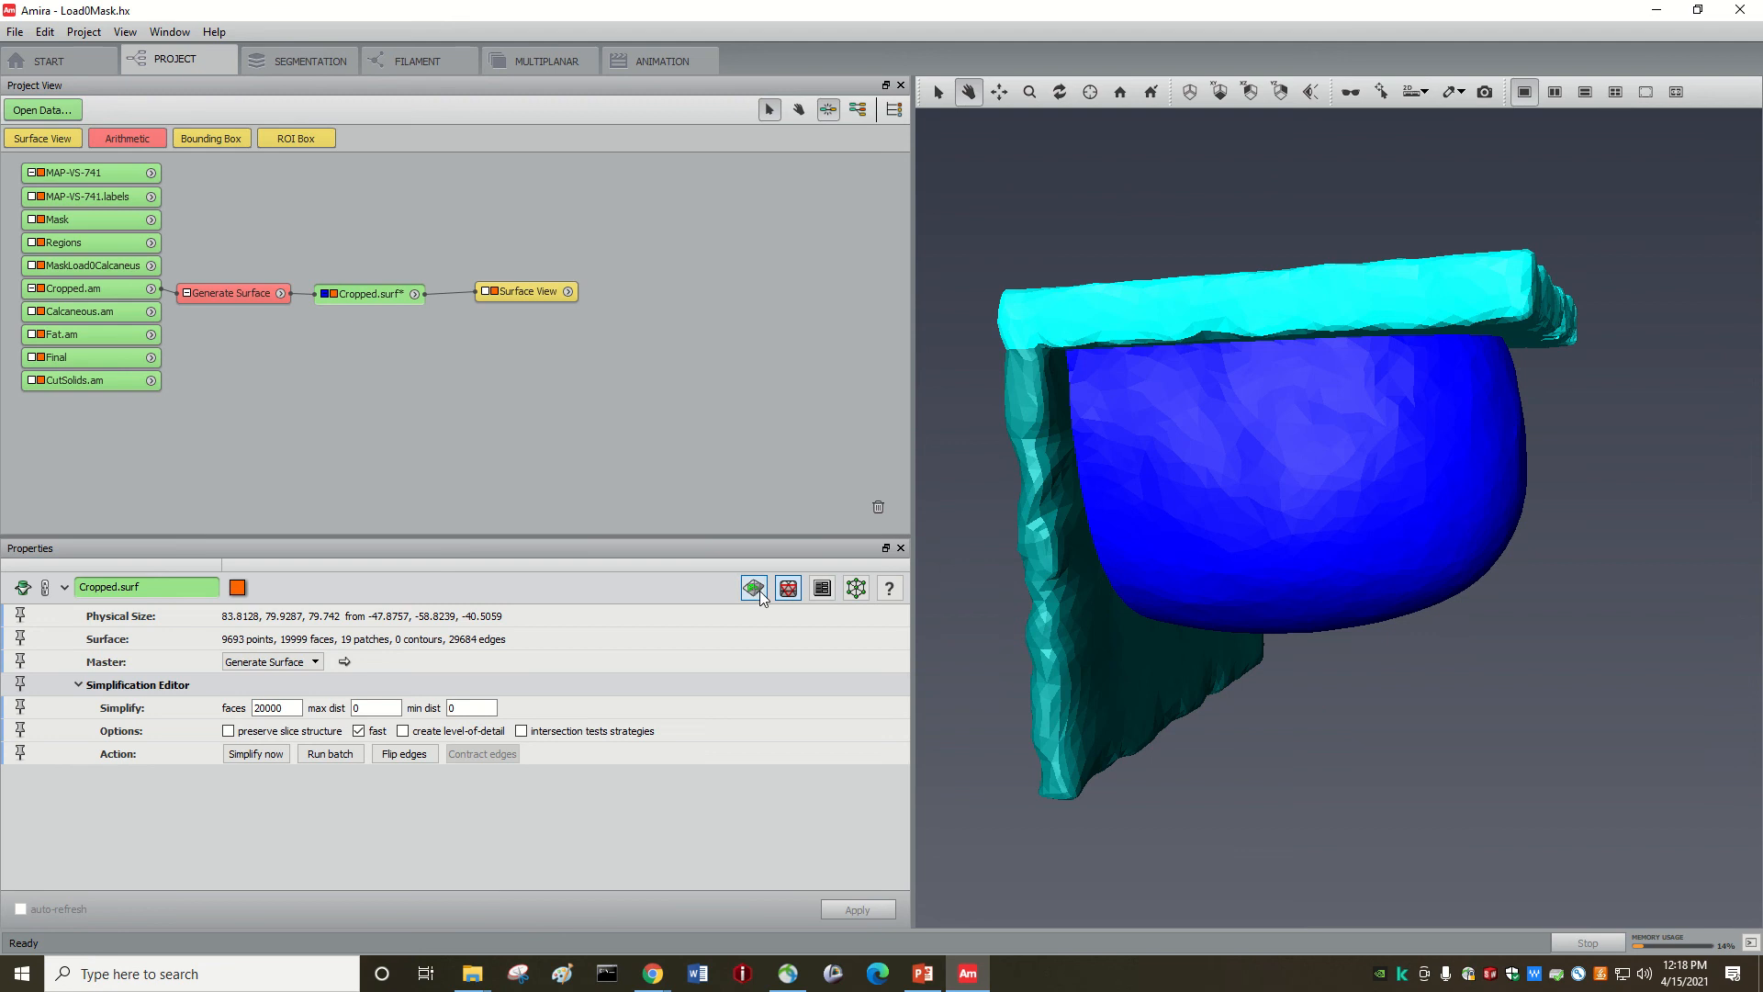
left_click(756, 590)
left_click(221, 32)
mouse_move(230, 56)
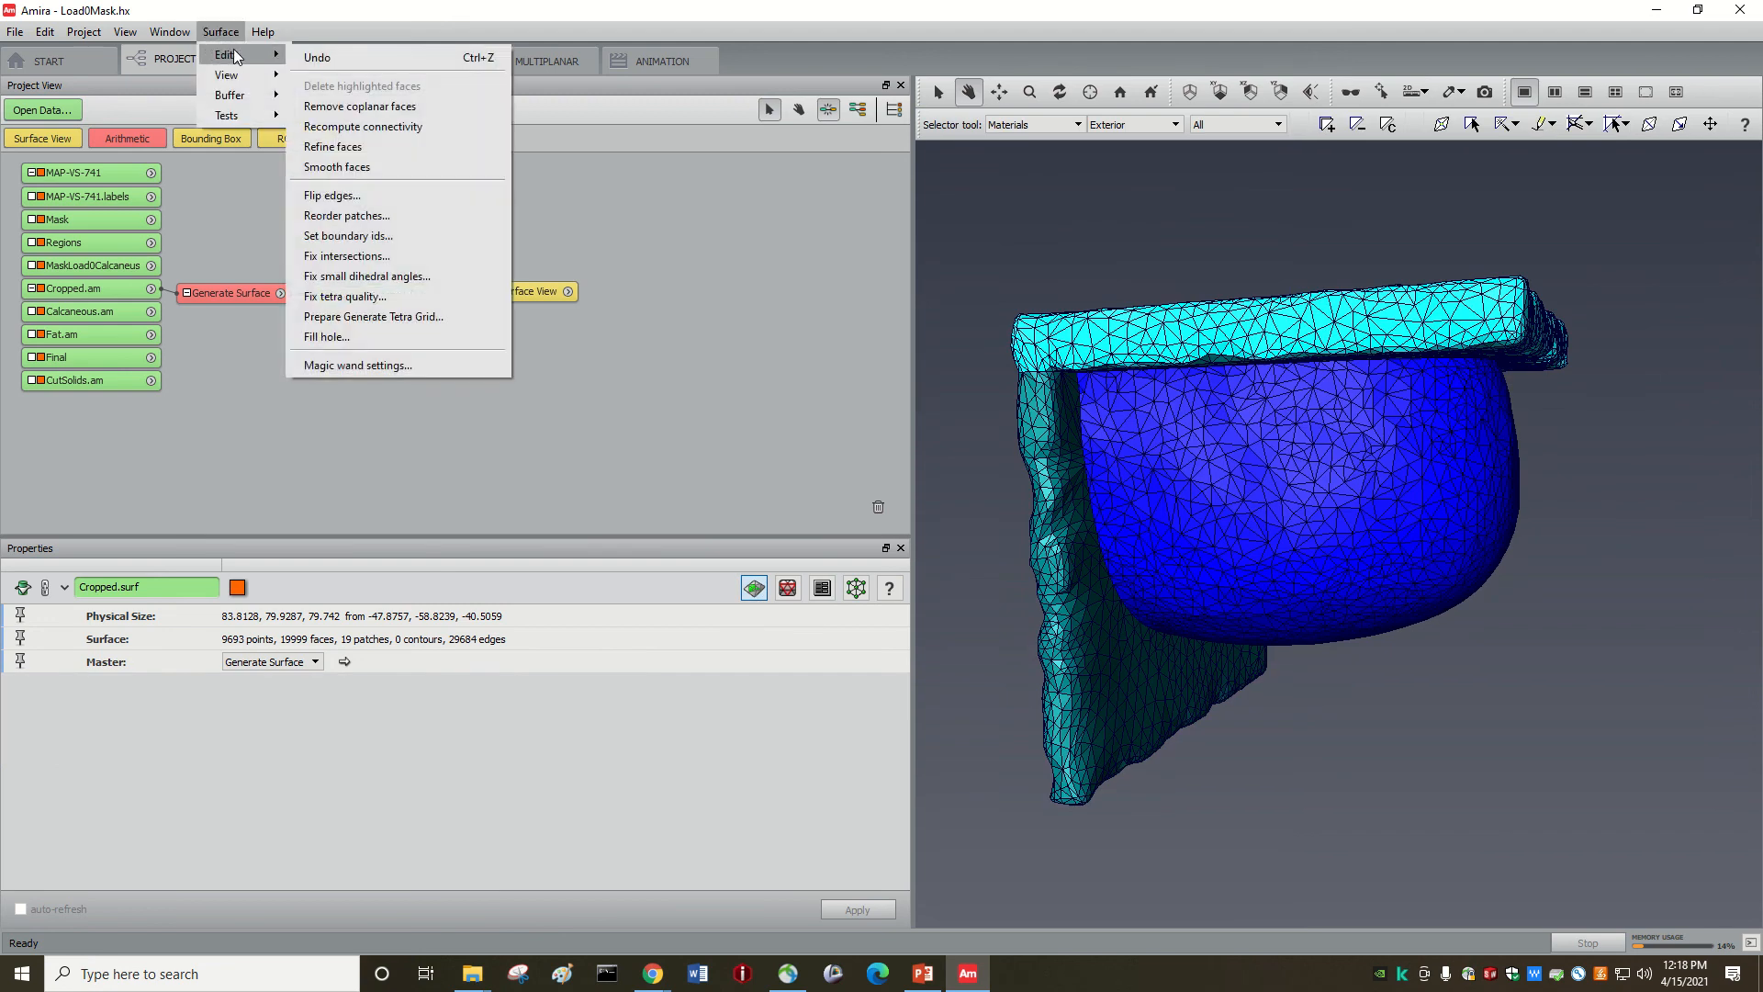
left_click(358, 168)
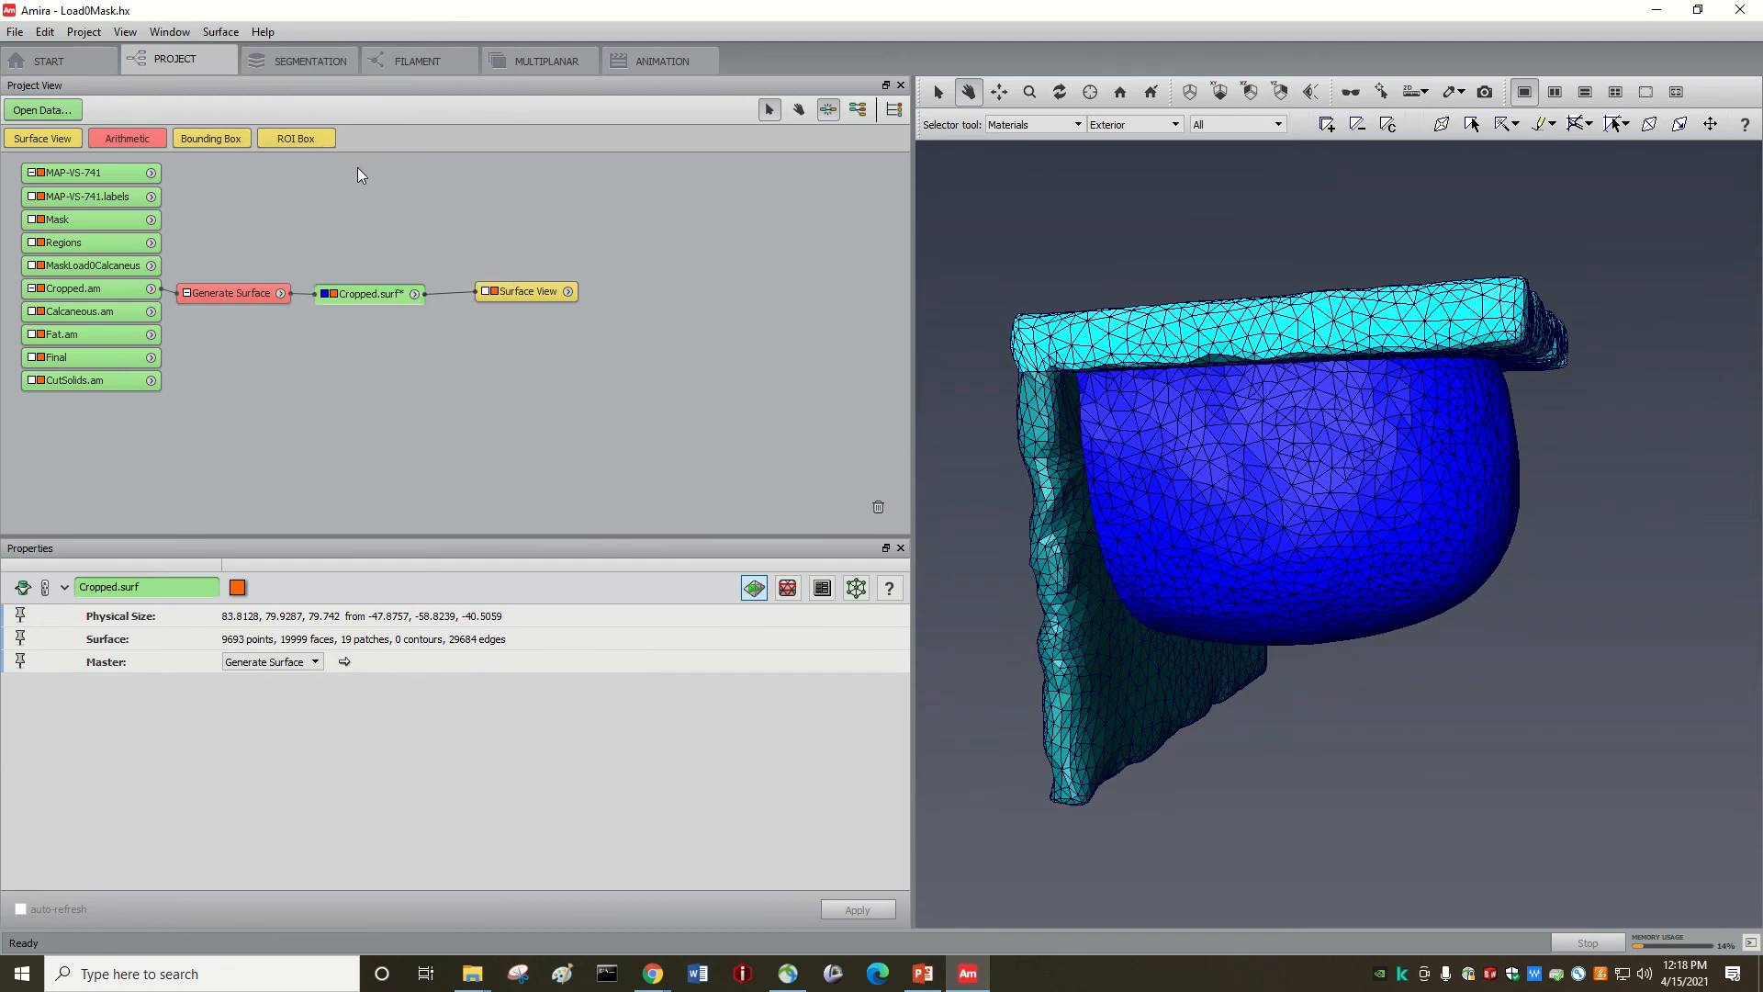
Step: Apply a second Smooth faces pass and rotate the model to inspect other sides
left_click(221, 32)
mouse_move(230, 55)
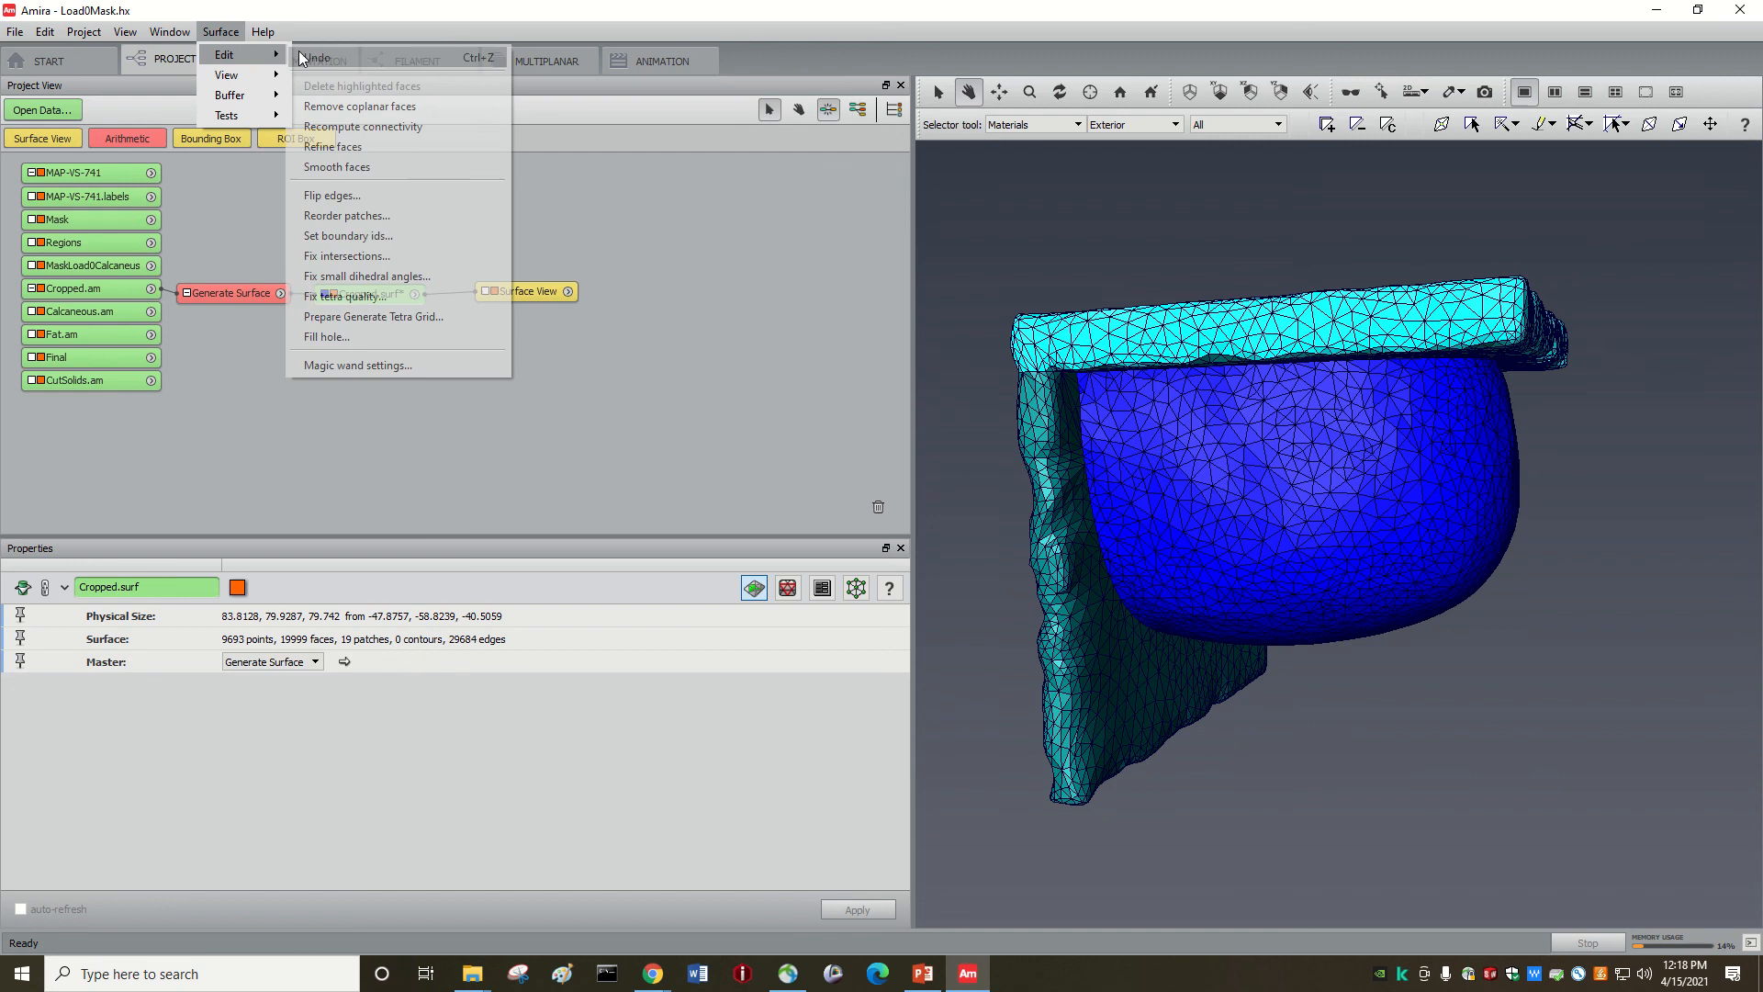
left_click(346, 169)
left_click_drag(1177, 554, 1226, 474)
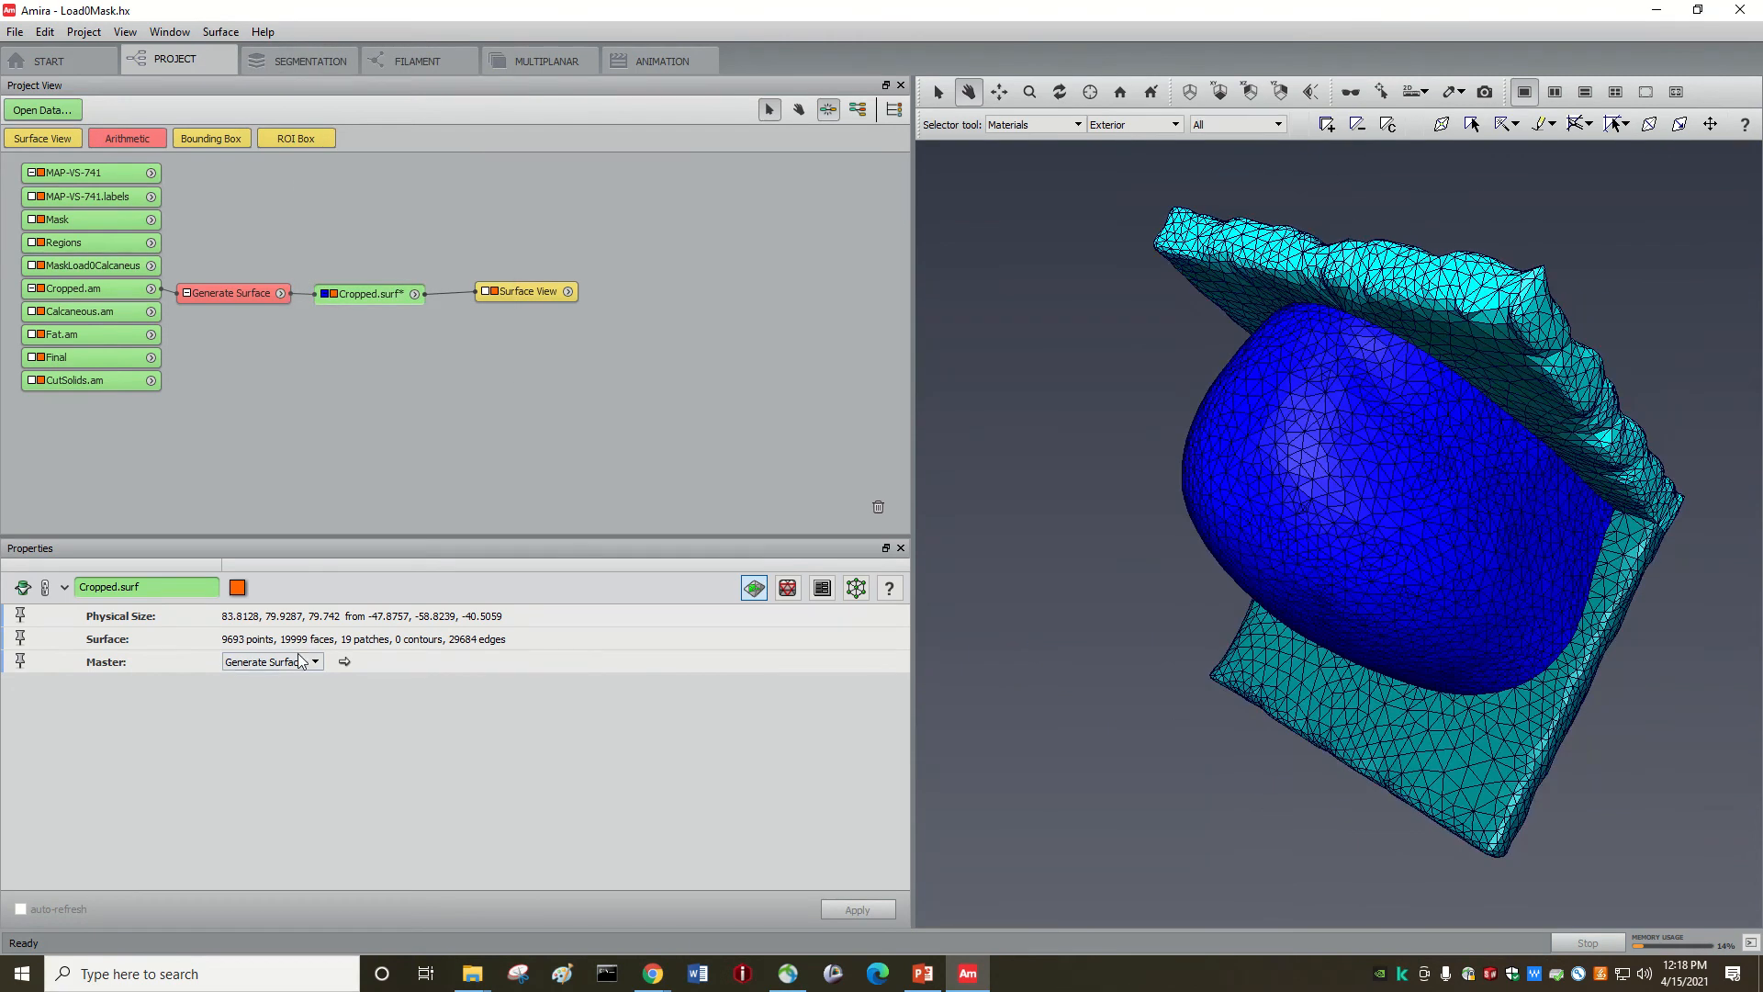
left_click_drag(1452, 658, 1158, 557)
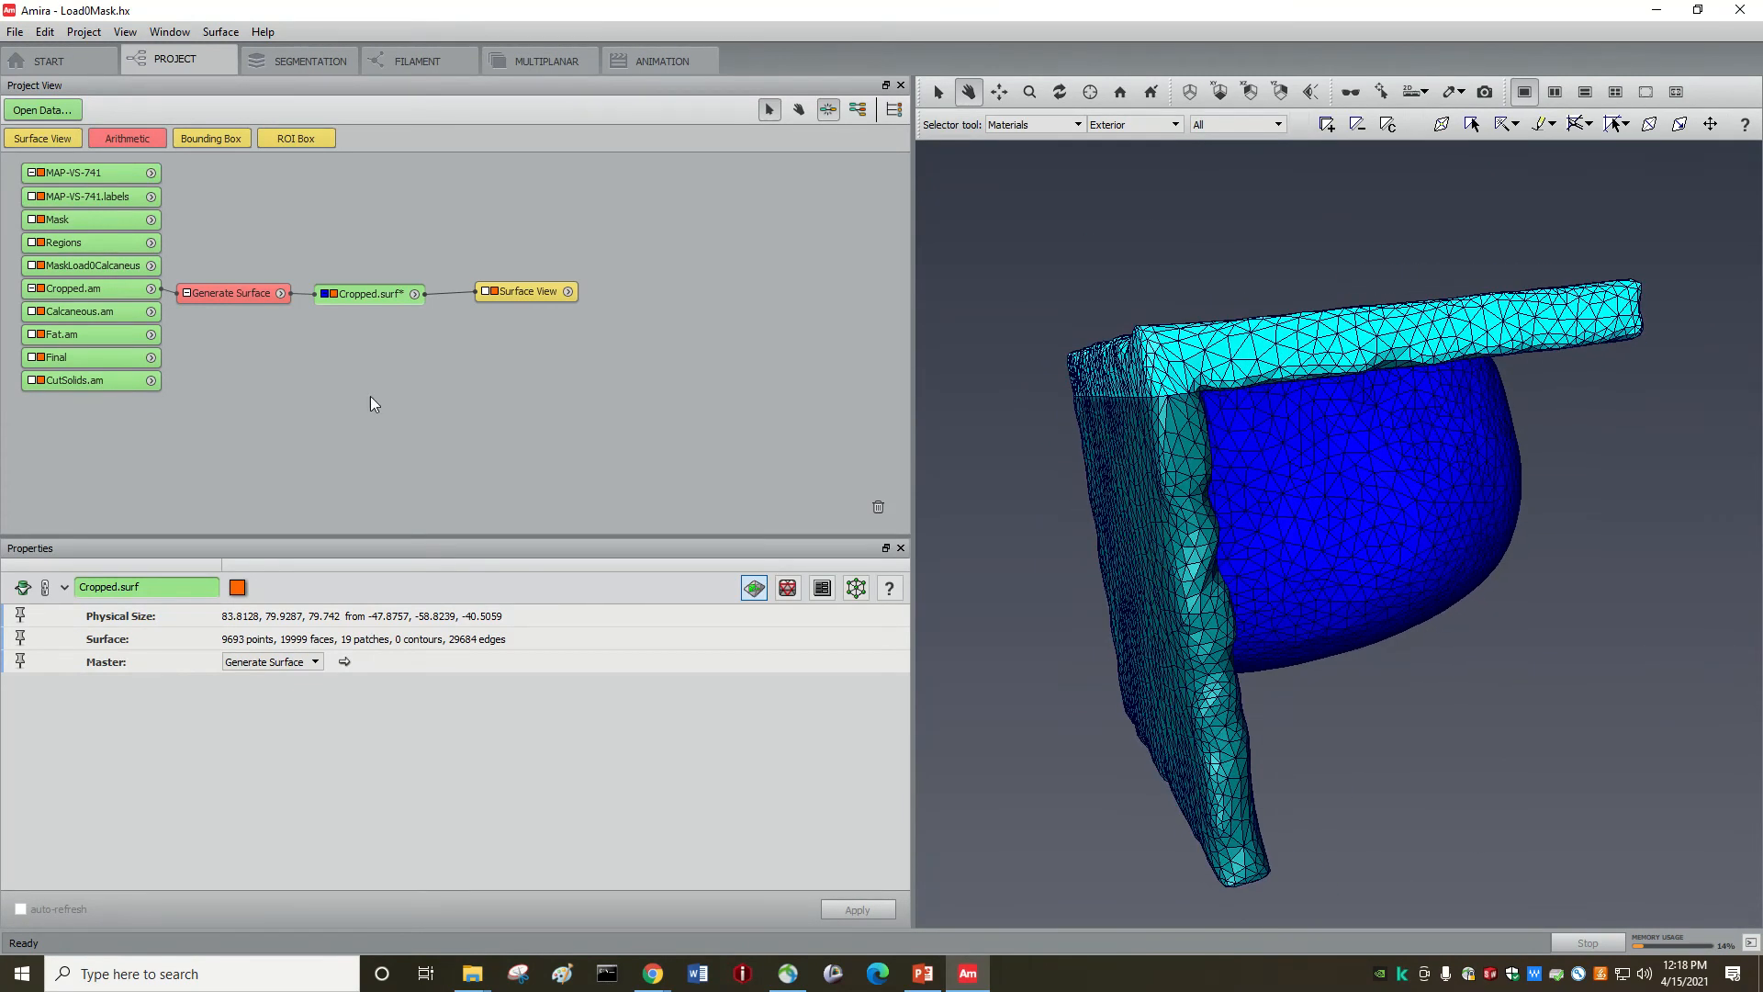
right_click(360, 290)
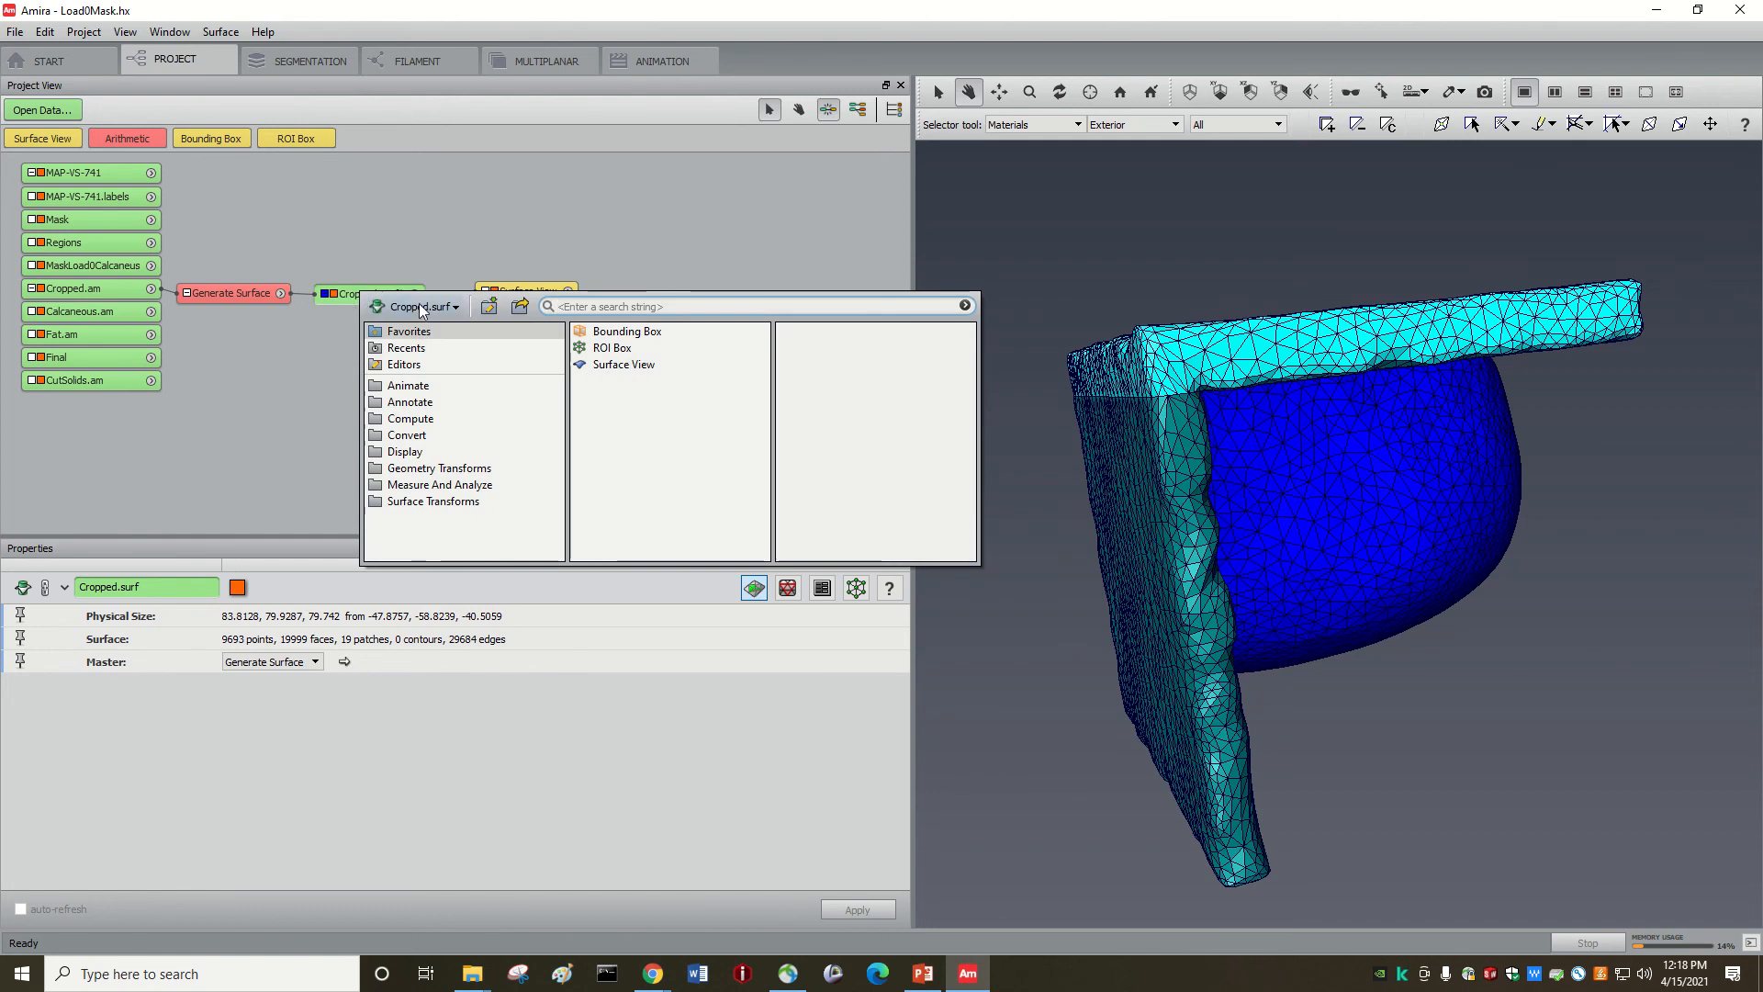
left_click(518, 306)
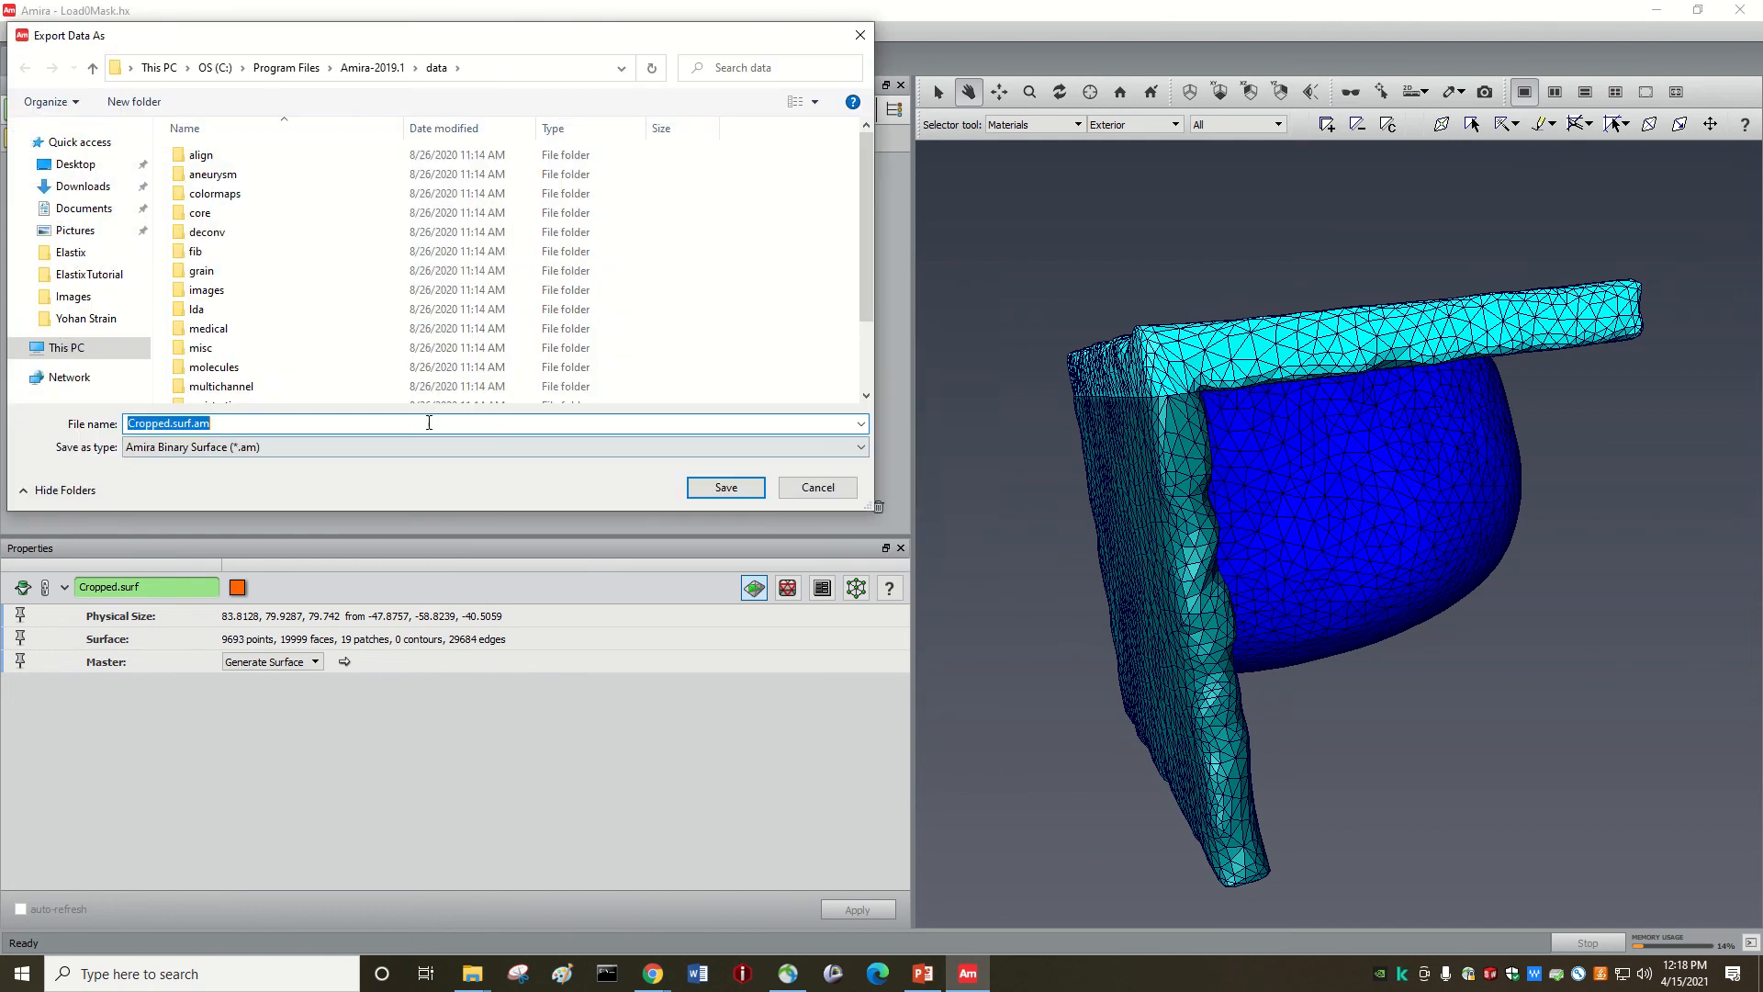
left_click(213, 449)
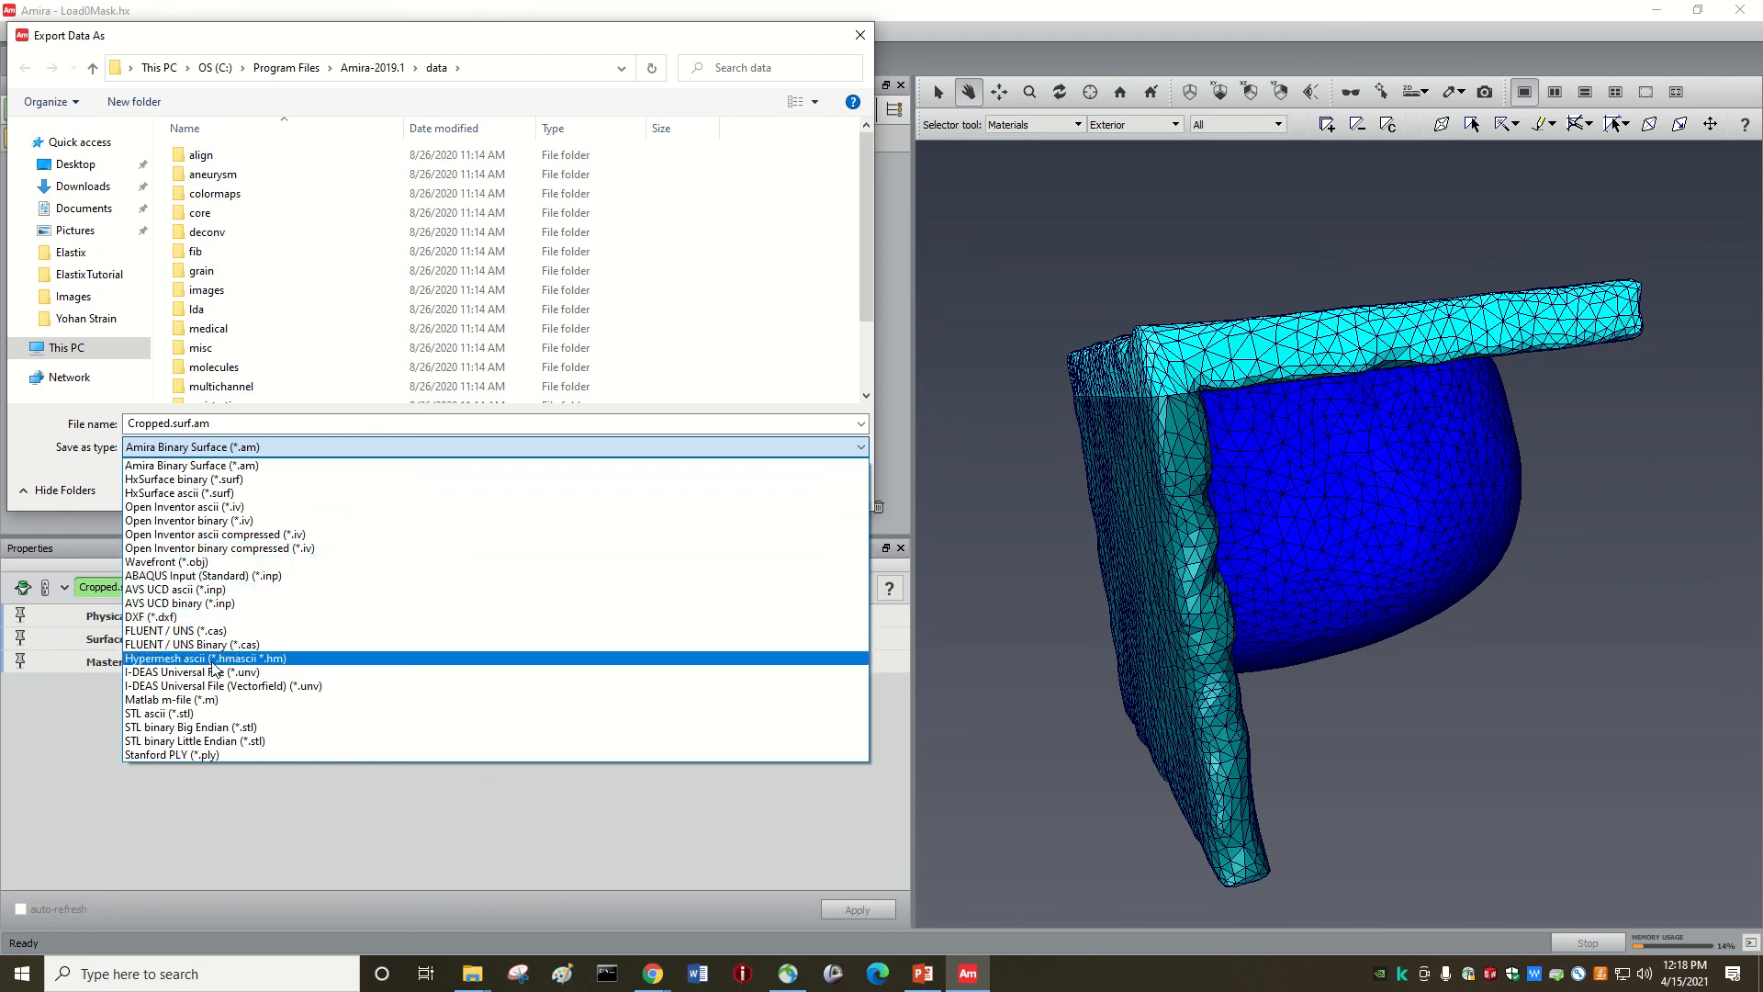
left_click(1142, 496)
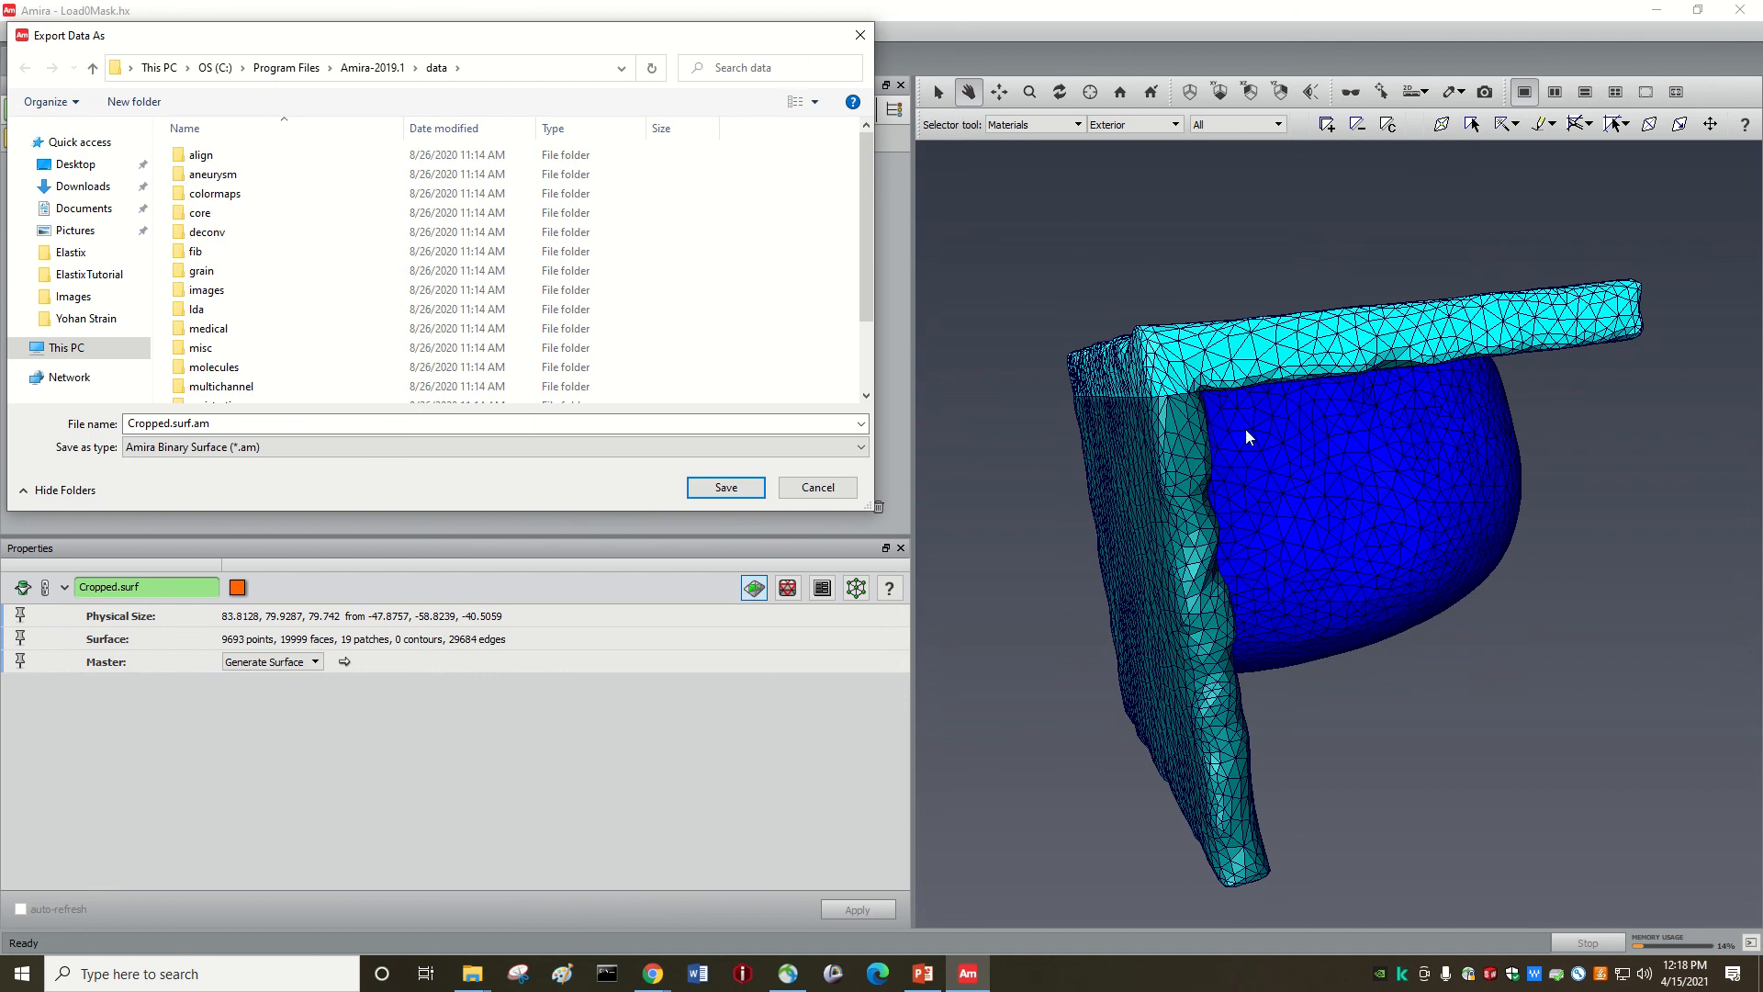
left_click(861, 35)
left_click_drag(1169, 441, 1177, 438)
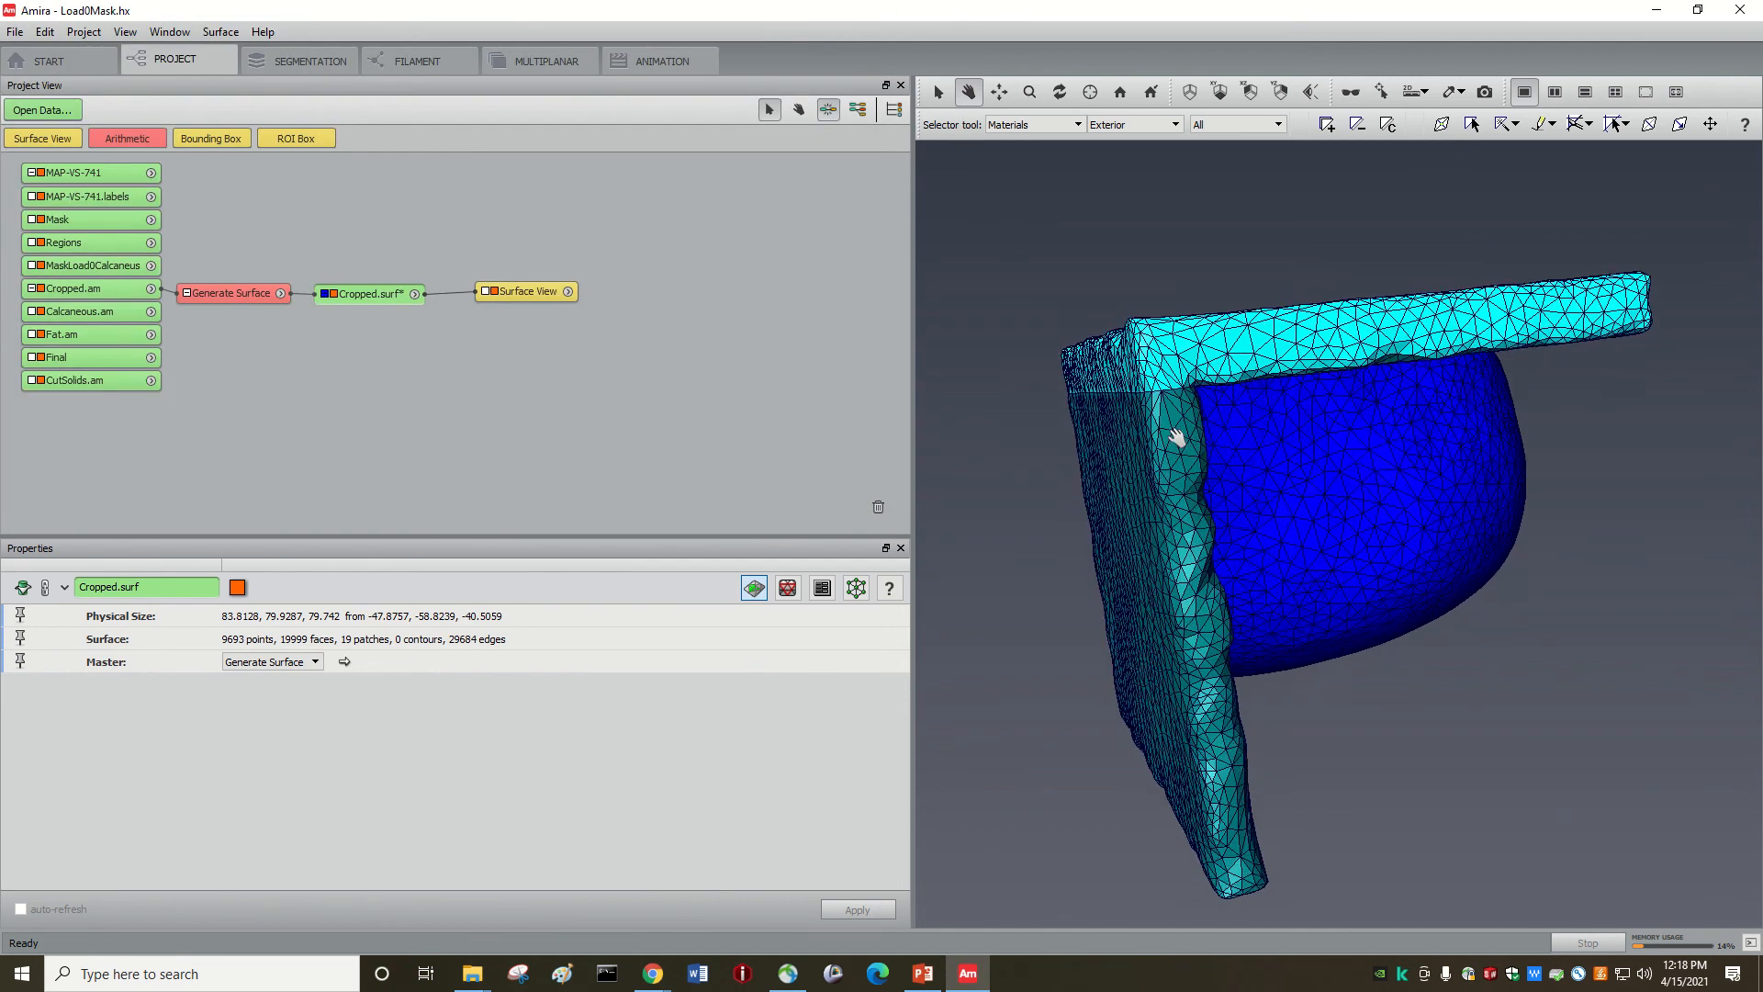
Step: Zoom in on the heel mesh triangles, then show the Simplification Editor's 18000-face target
scroll(1264, 488, "up", 5)
mouse_move(1248, 511)
left_mouse_down()
mouse_move(1169, 590)
mouse_move(1214, 503)
left_mouse_up()
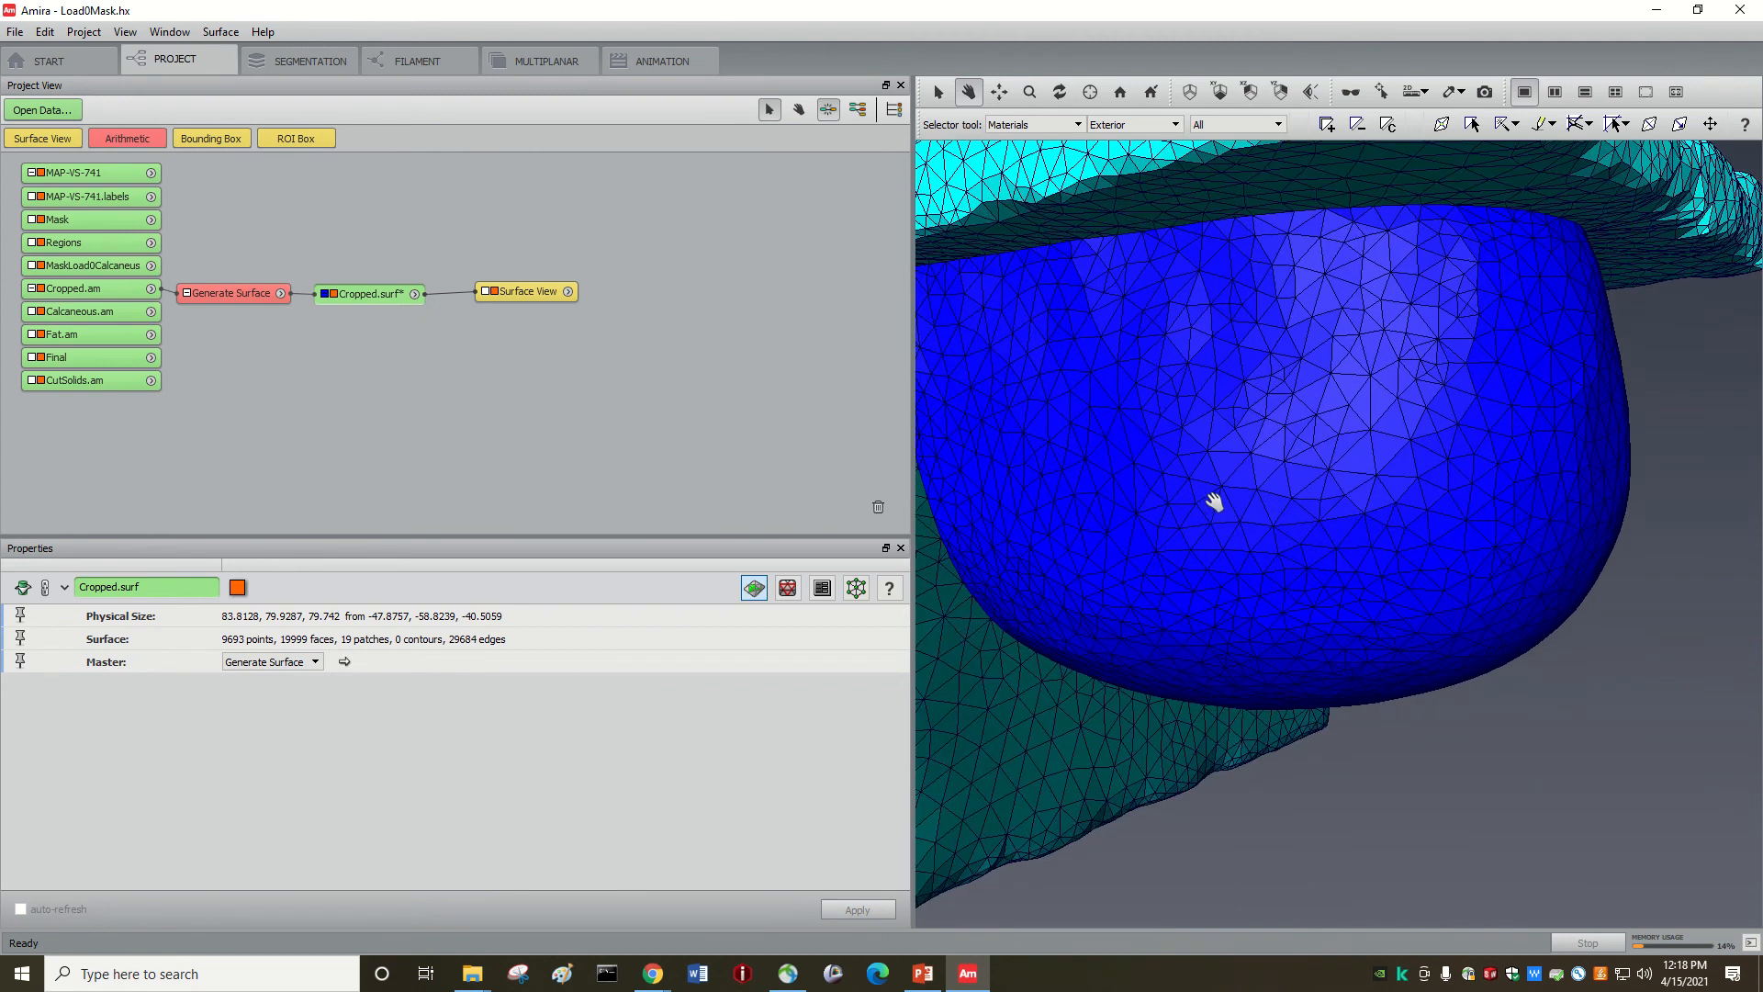
scroll(1214, 502, "up", 10)
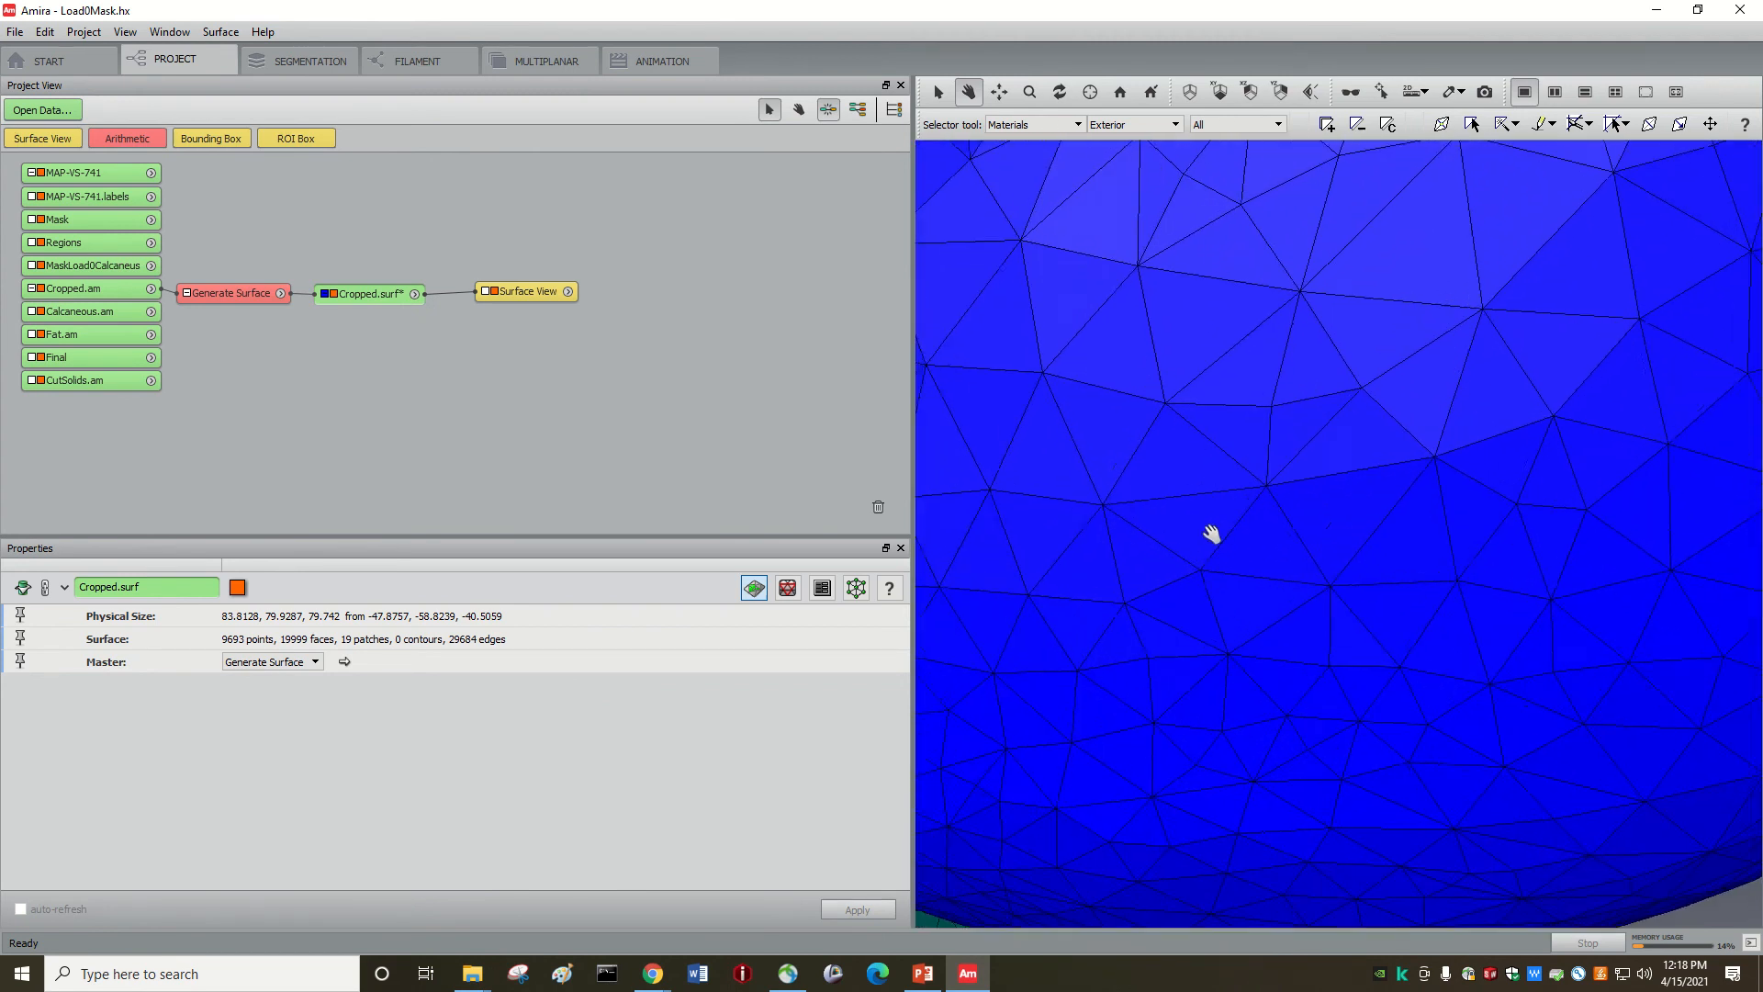
scroll(1212, 534, "up", 3)
scroll(1205, 558, "up", 3)
left_click_drag(1206, 558, 1384, 611)
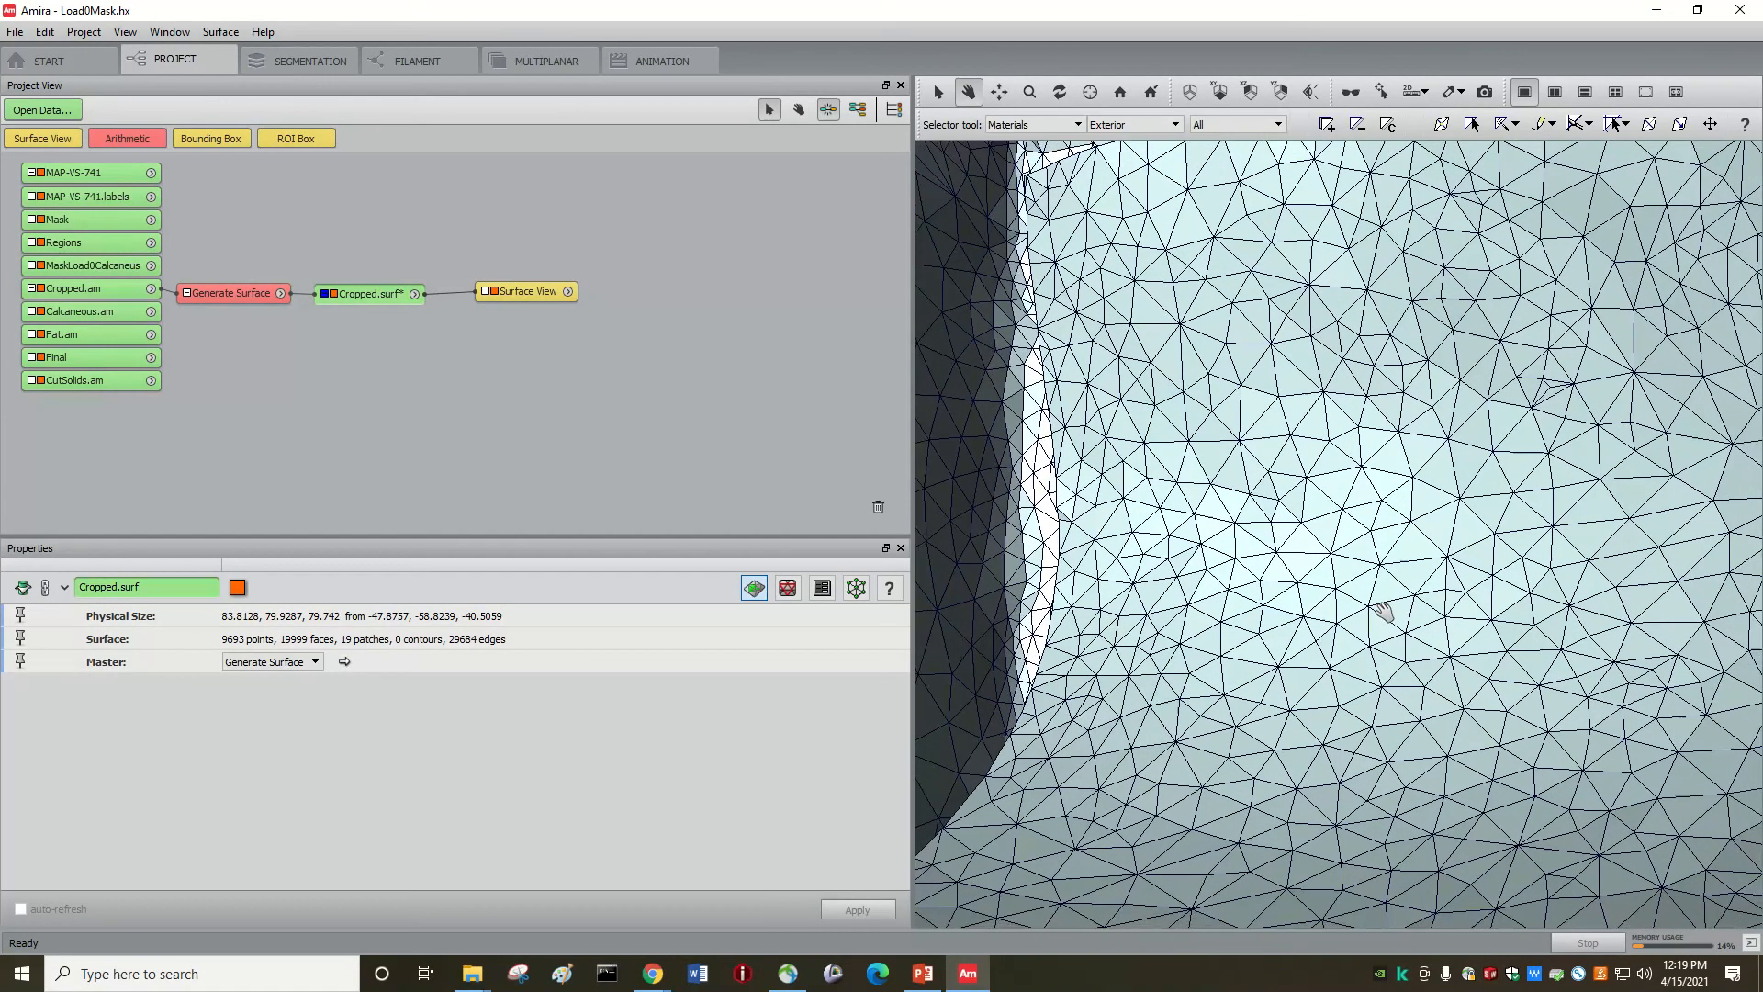
scroll(1368, 610, "down", 3)
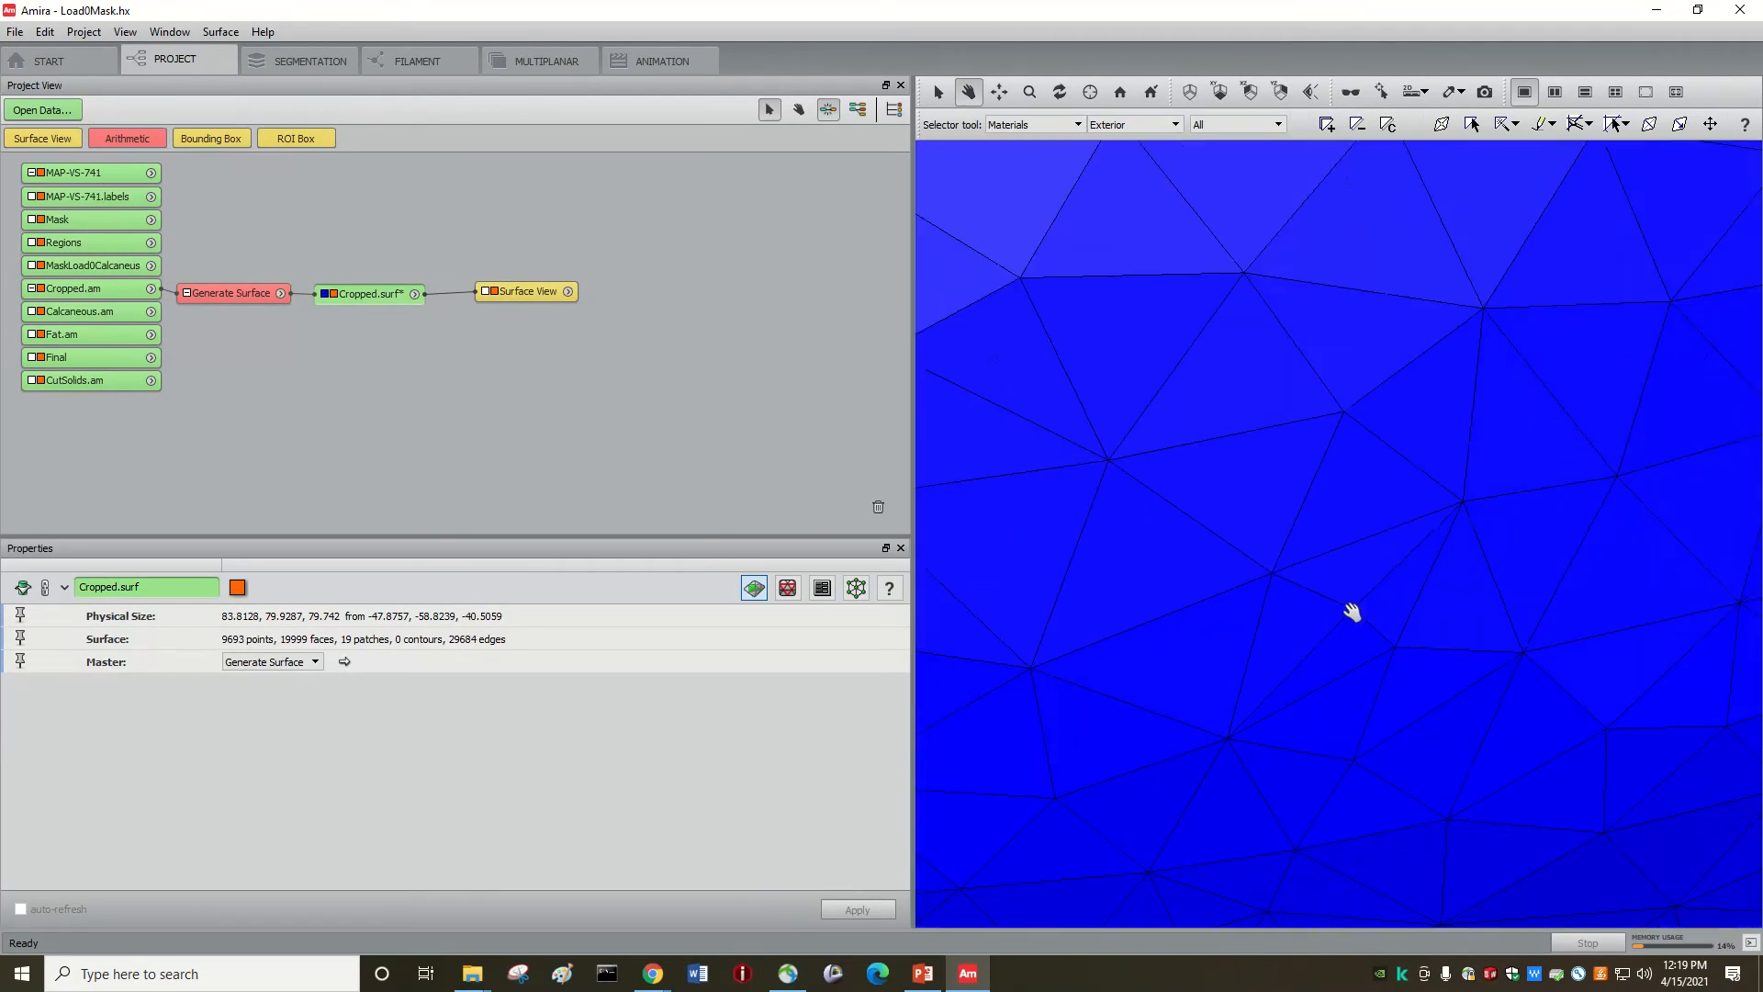
scroll(1348, 615, "down", 4)
left_click(789, 590)
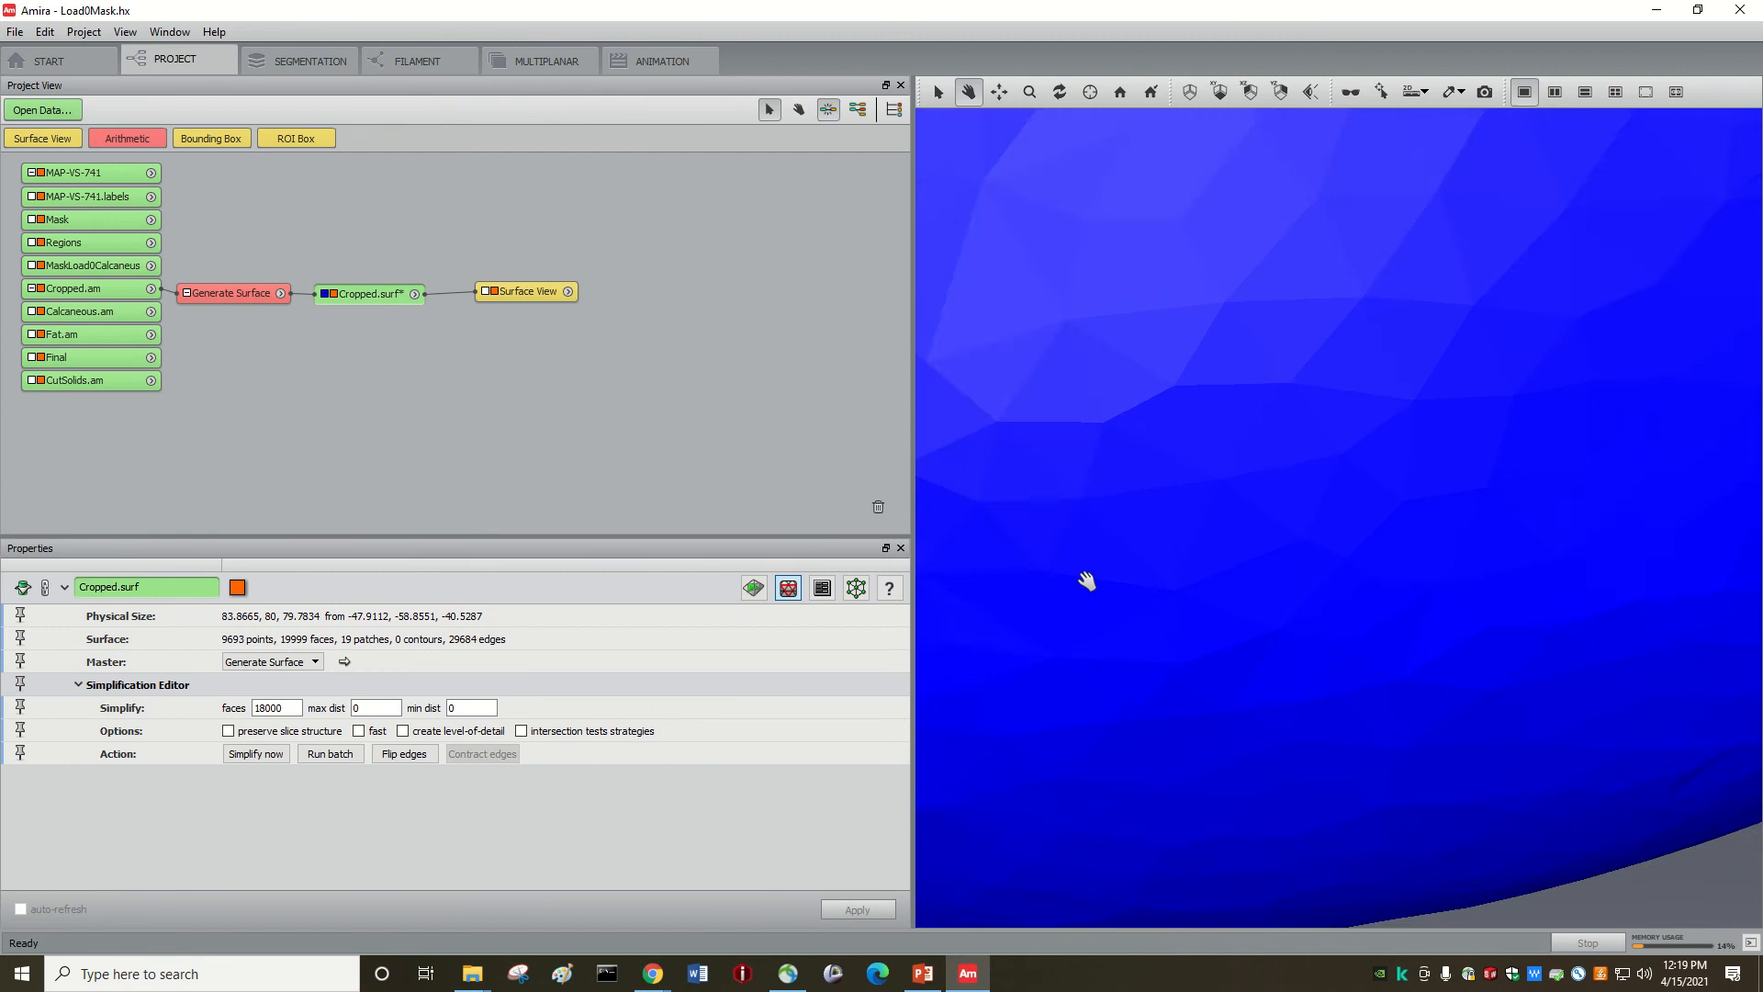
scroll(1109, 609, "up", 2)
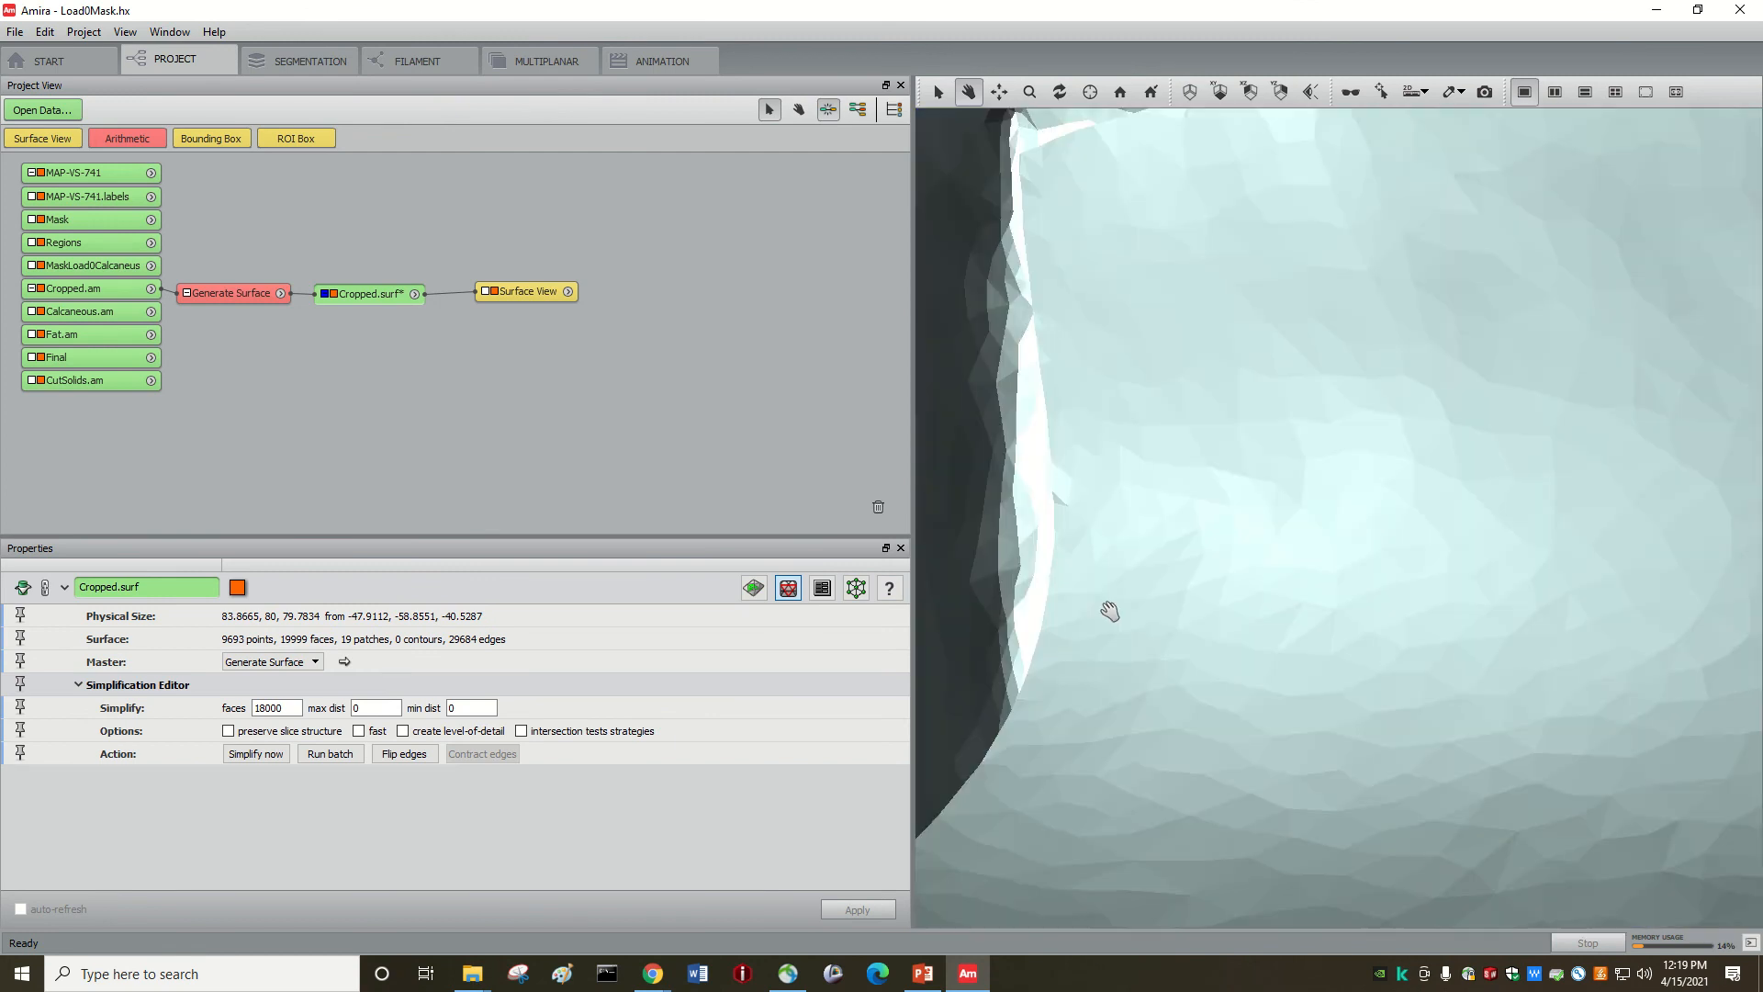
scroll(1111, 611, "down", 1)
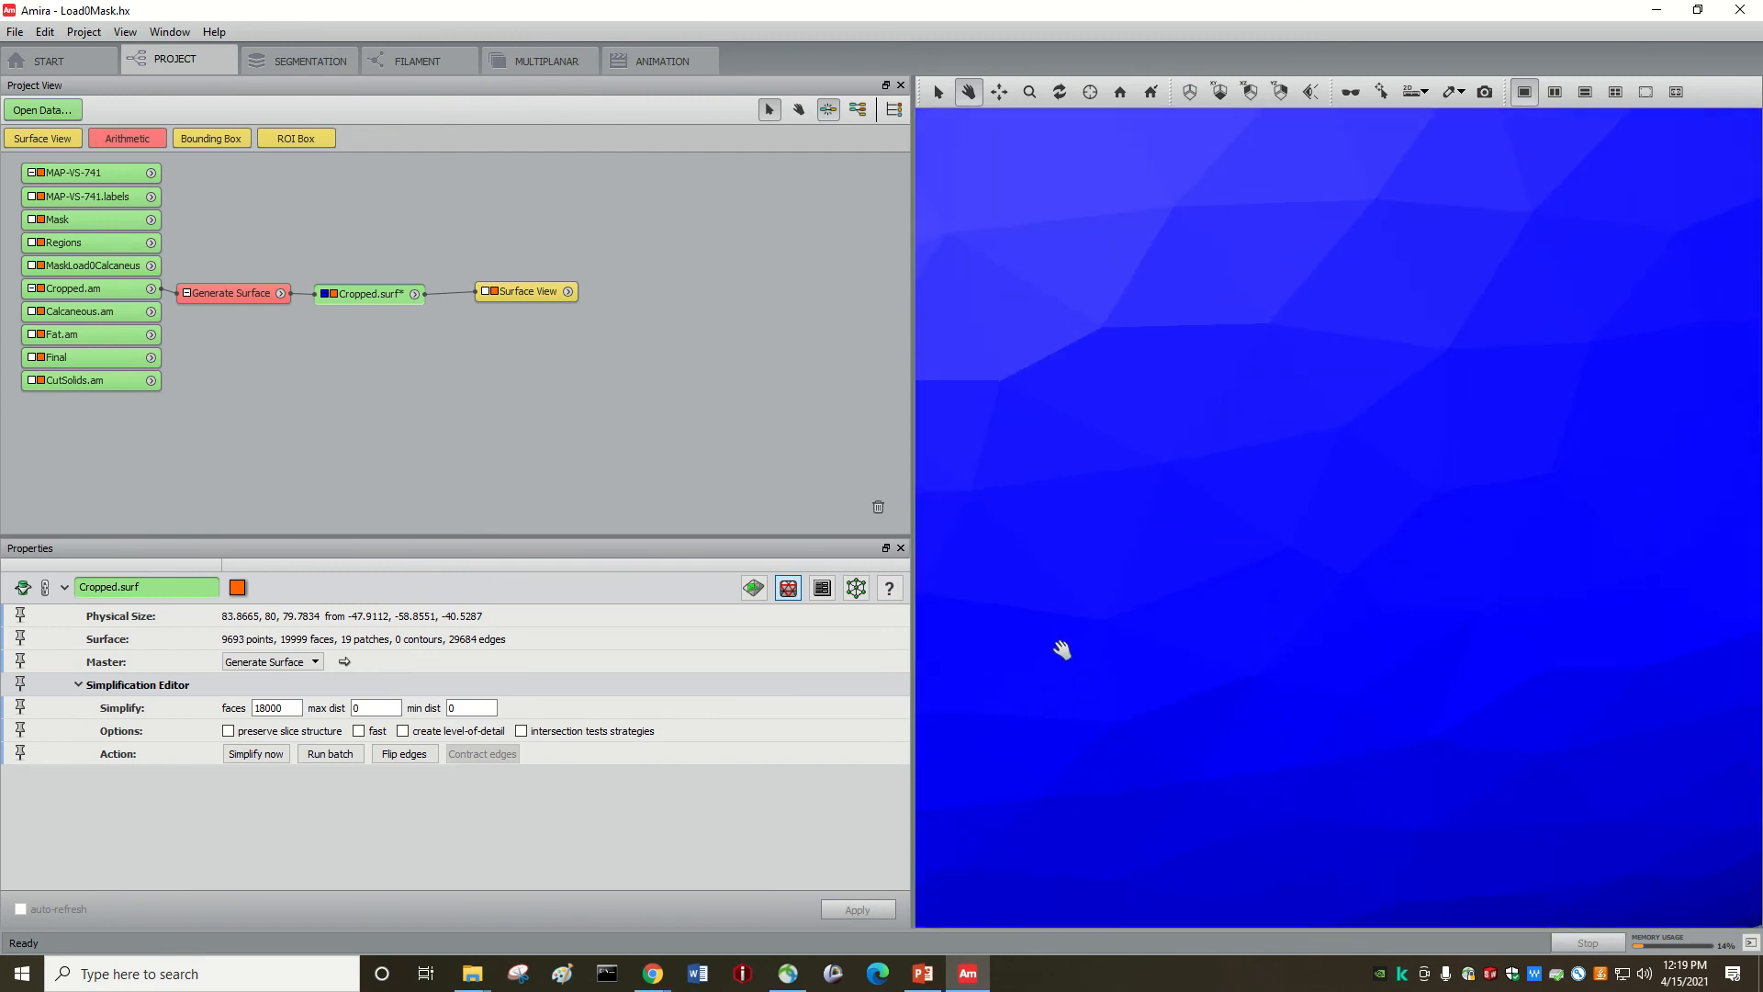
scroll(1063, 650, "down", 5)
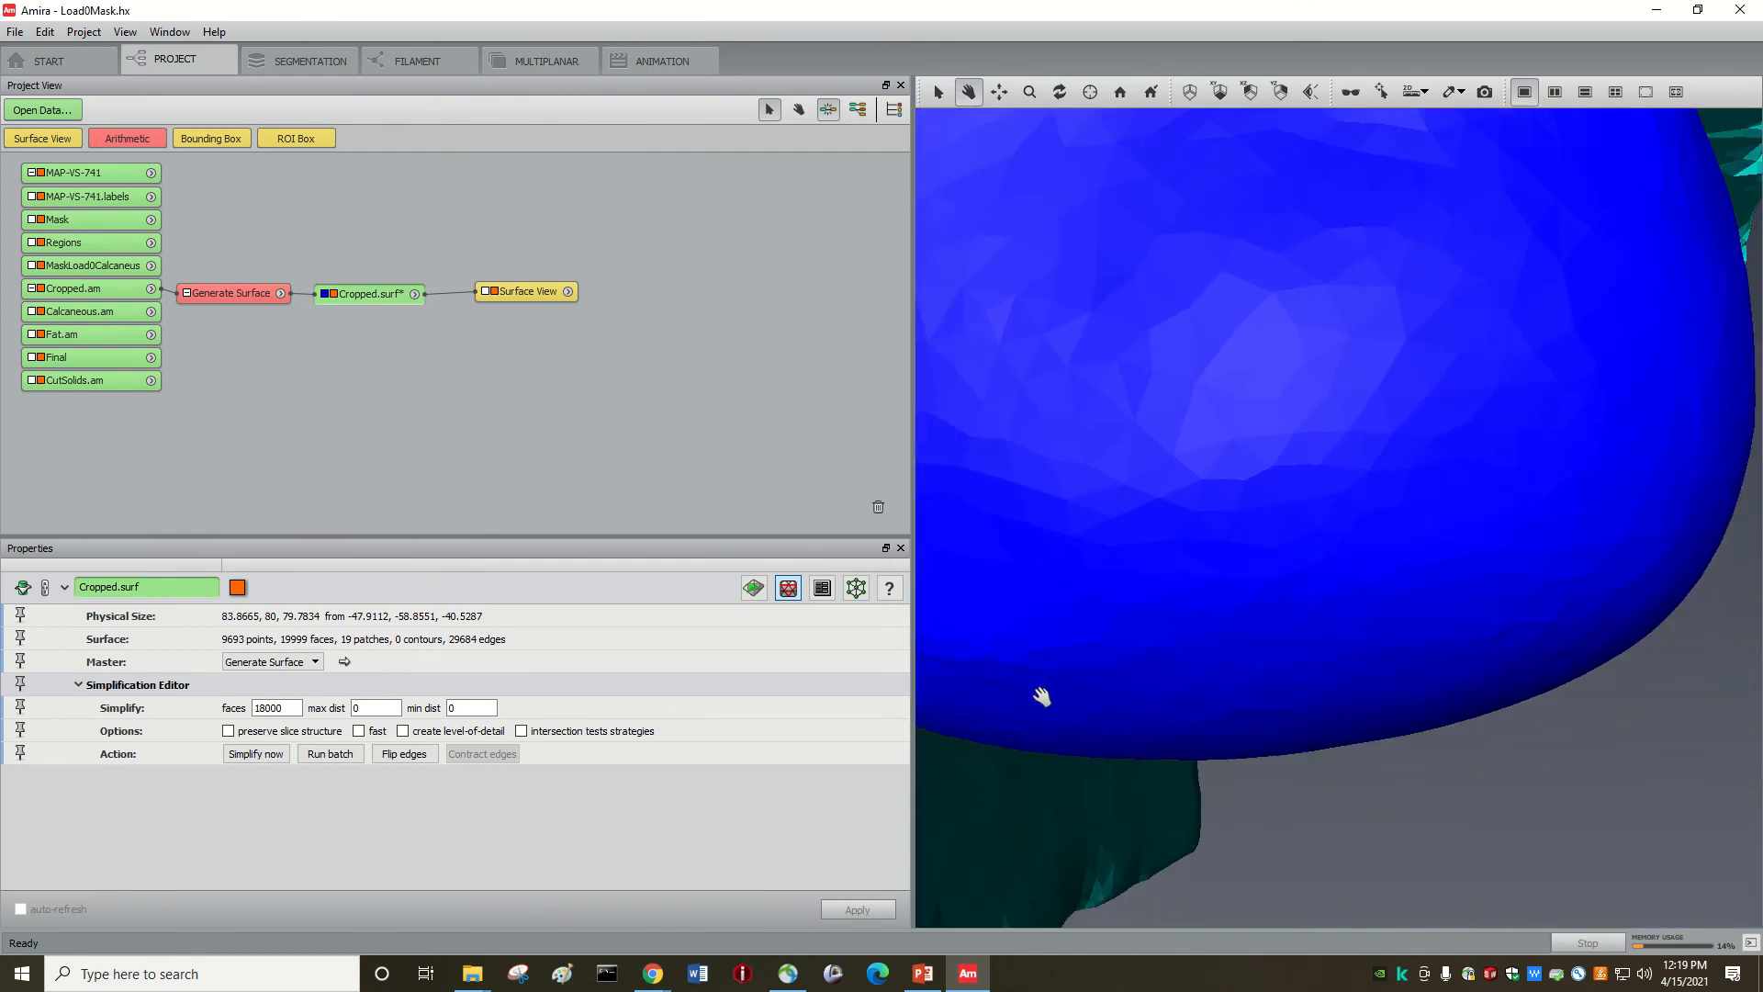
scroll(1040, 698, "down", 6)
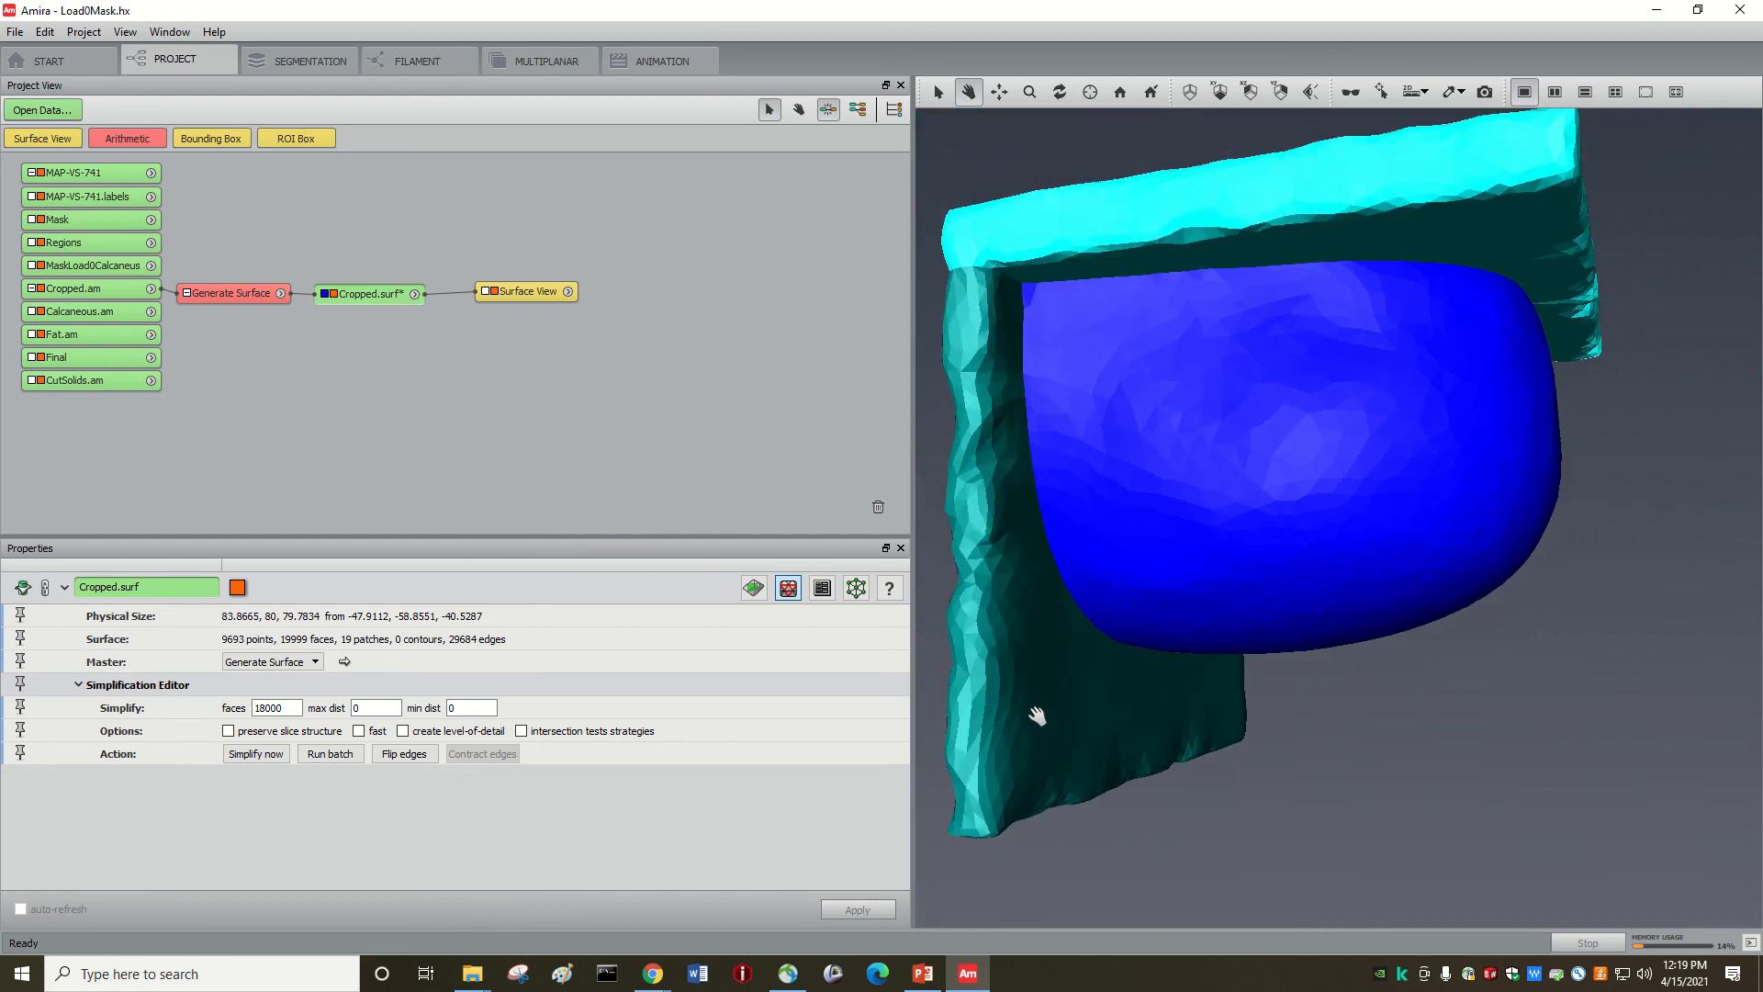
scroll(1230, 505, "down", 1)
left_click_drag(1153, 444, 1387, 562)
left_click_drag(1267, 421, 1220, 484)
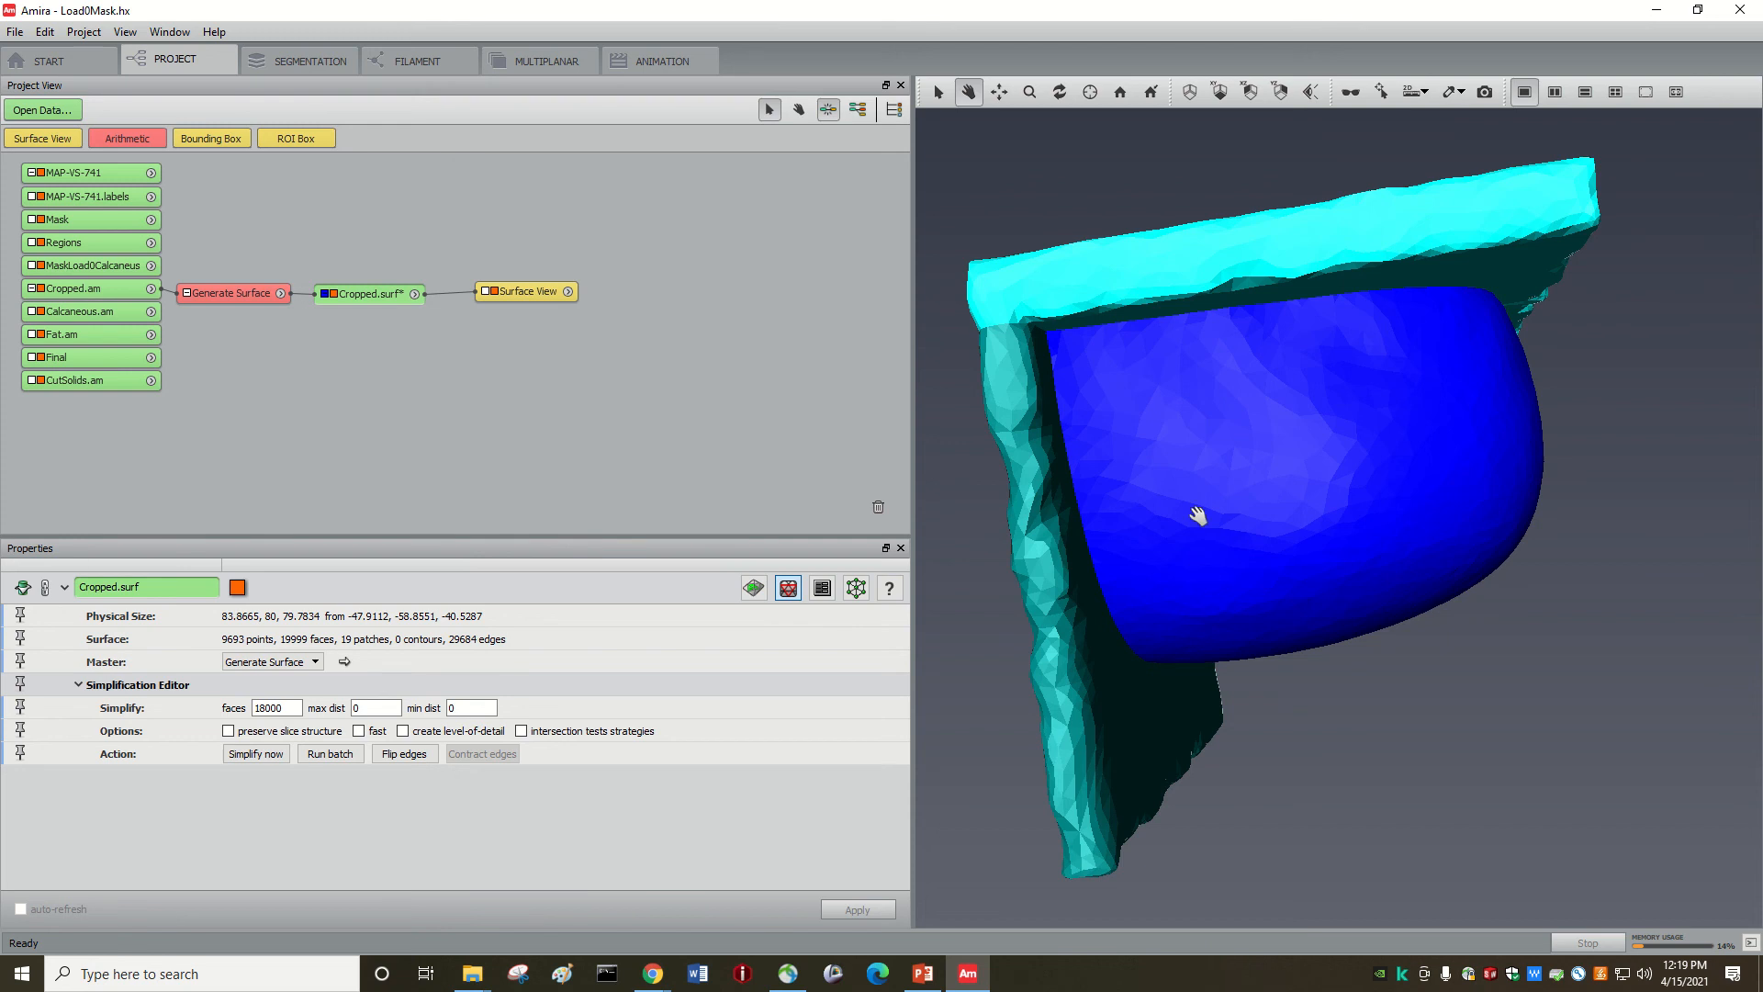
left_click_drag(1117, 482, 1238, 530)
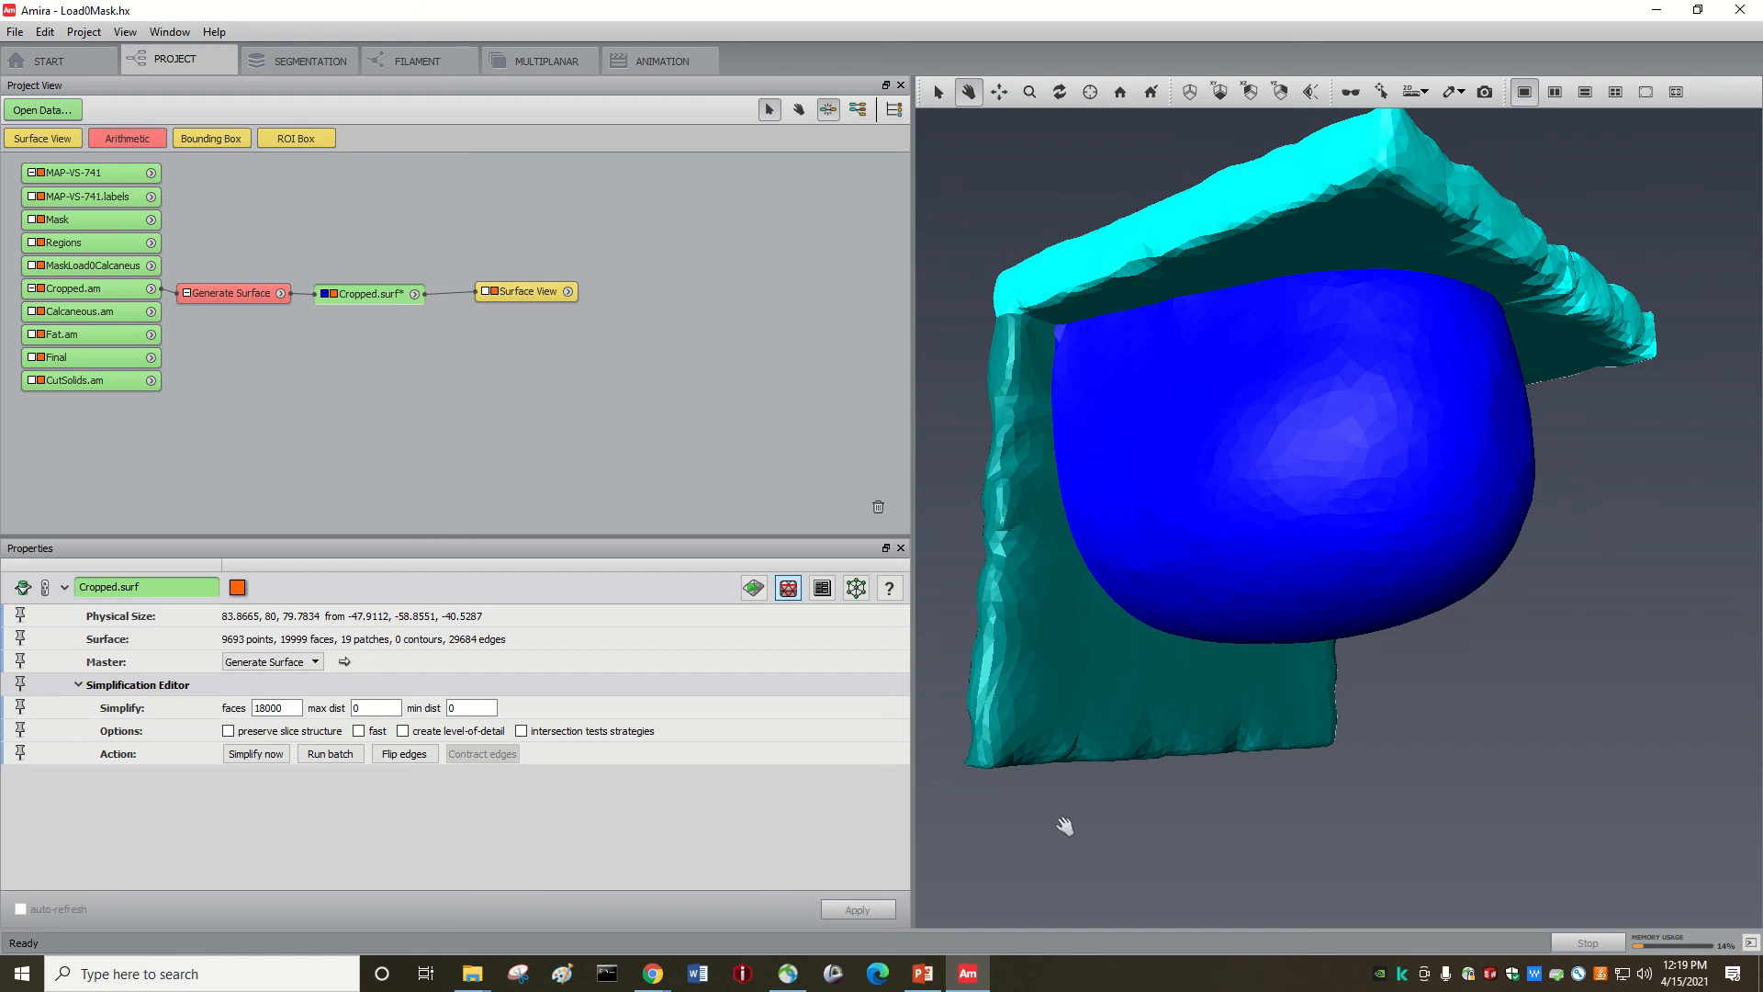
mouse_move(975, 981)
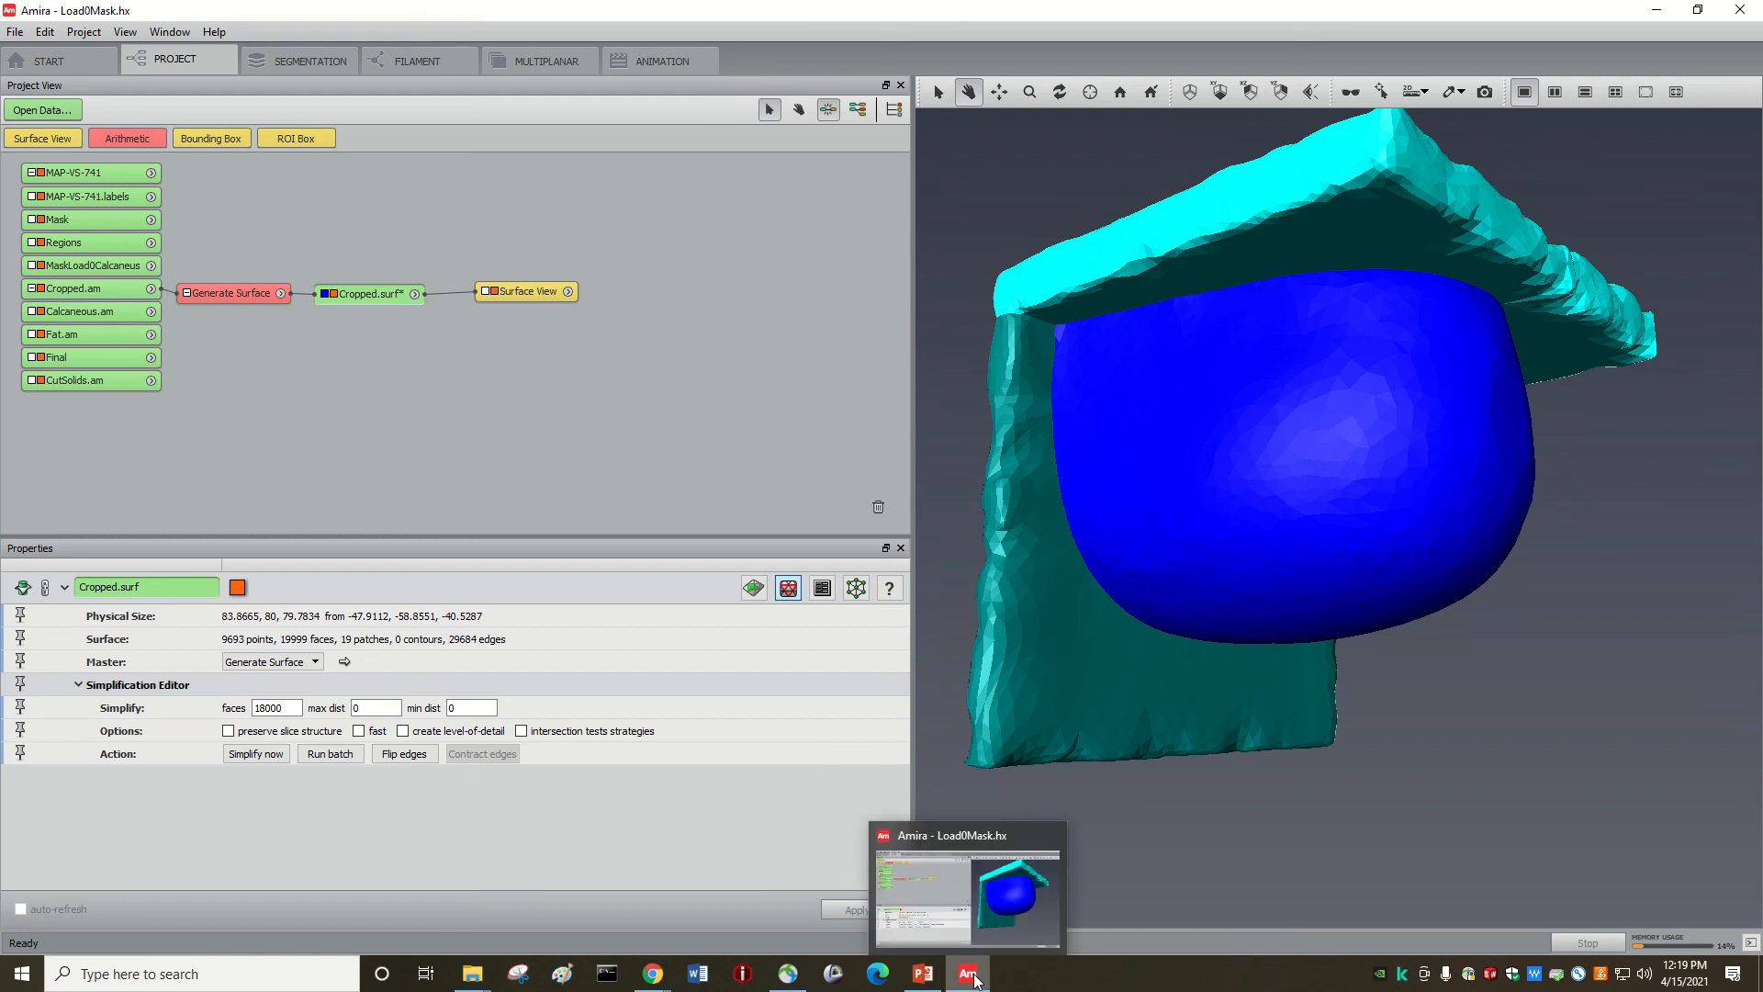